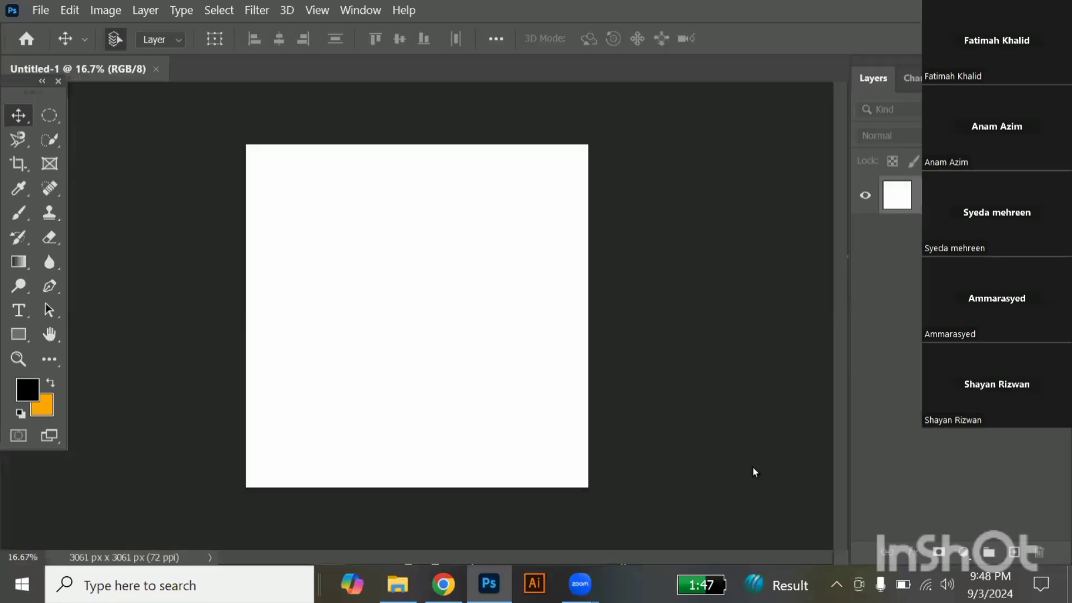
Swap the foreground and background colors and draw an orange rectangle about 3887 × 3437 px covering the whole canvas.
click(49, 384)
click(19, 335)
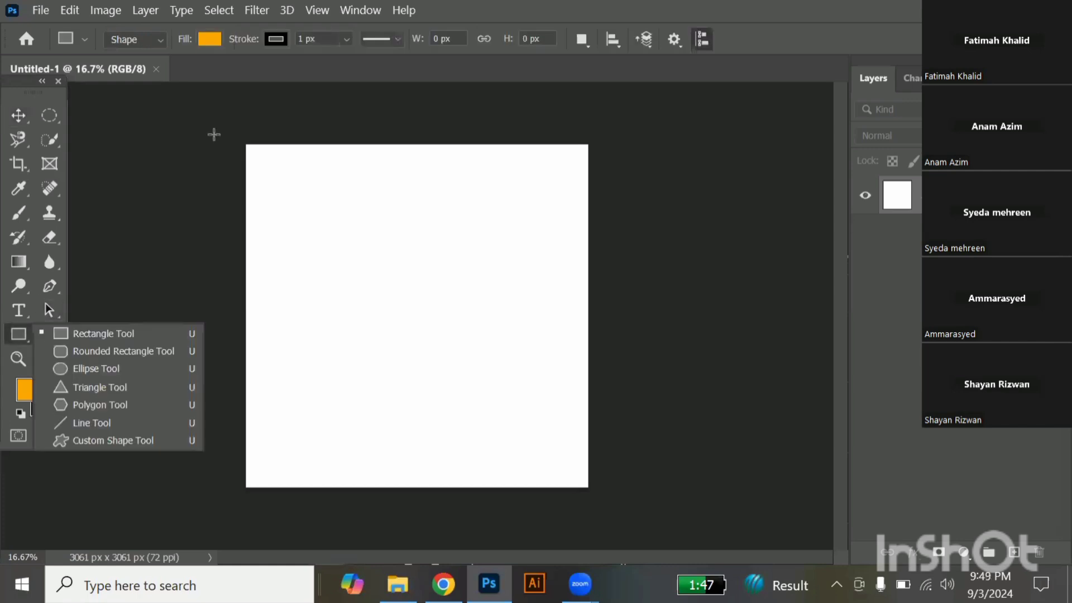
drag(205, 128, 639, 512)
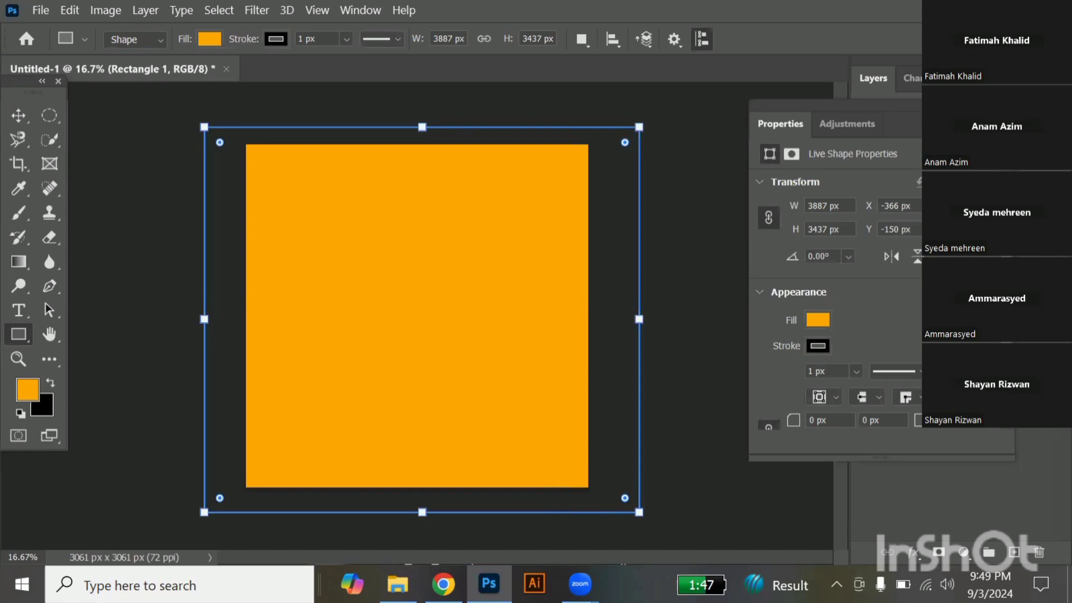
click(21, 120)
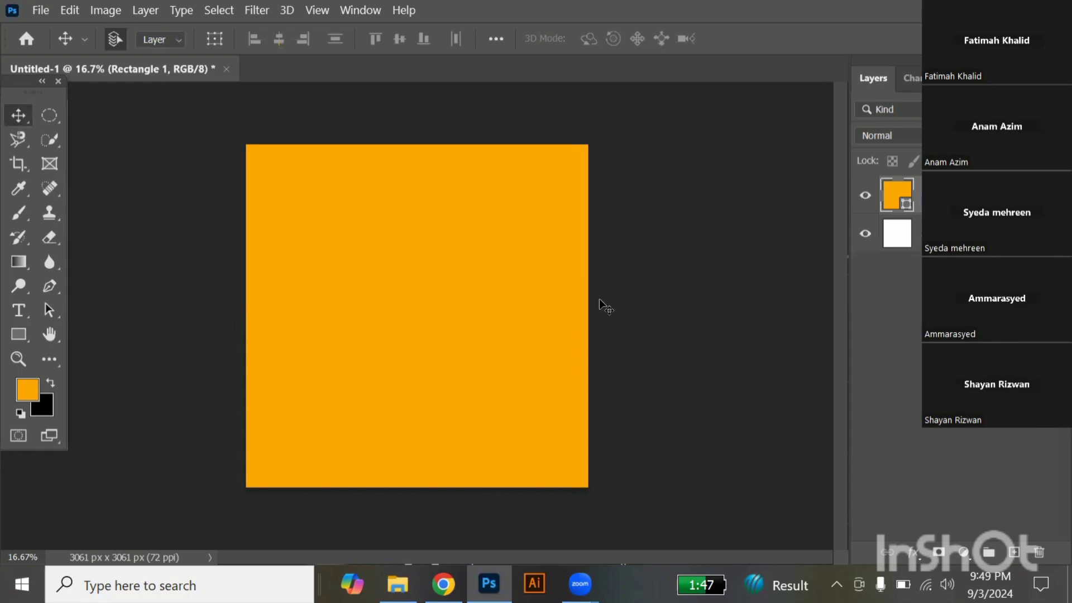
Place the train sketch JPG from the work folder into the document as a new layer.
key(alt+Tab)
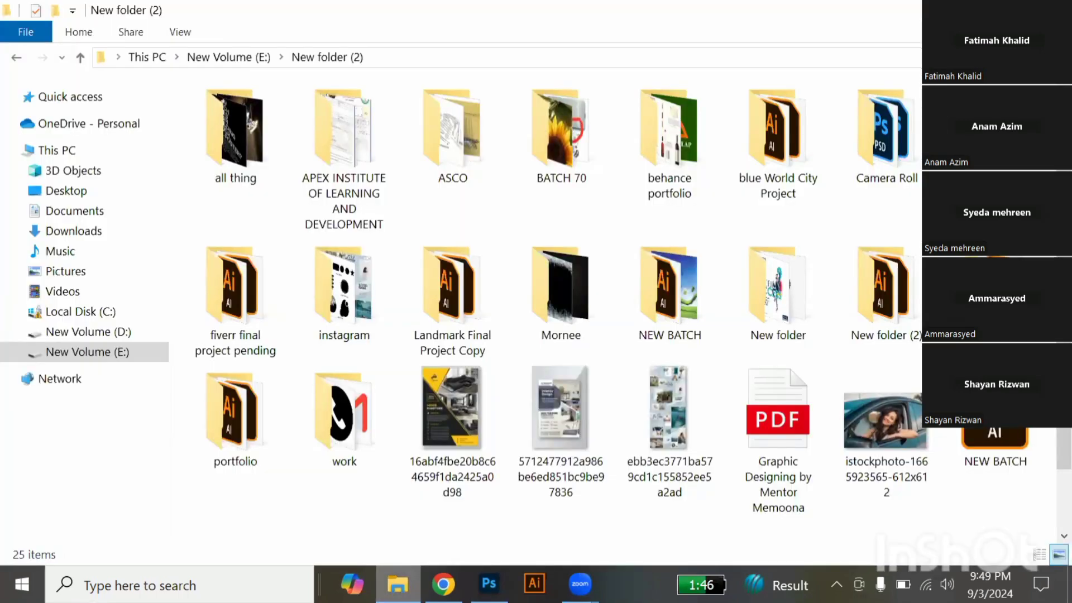
double_click(347, 446)
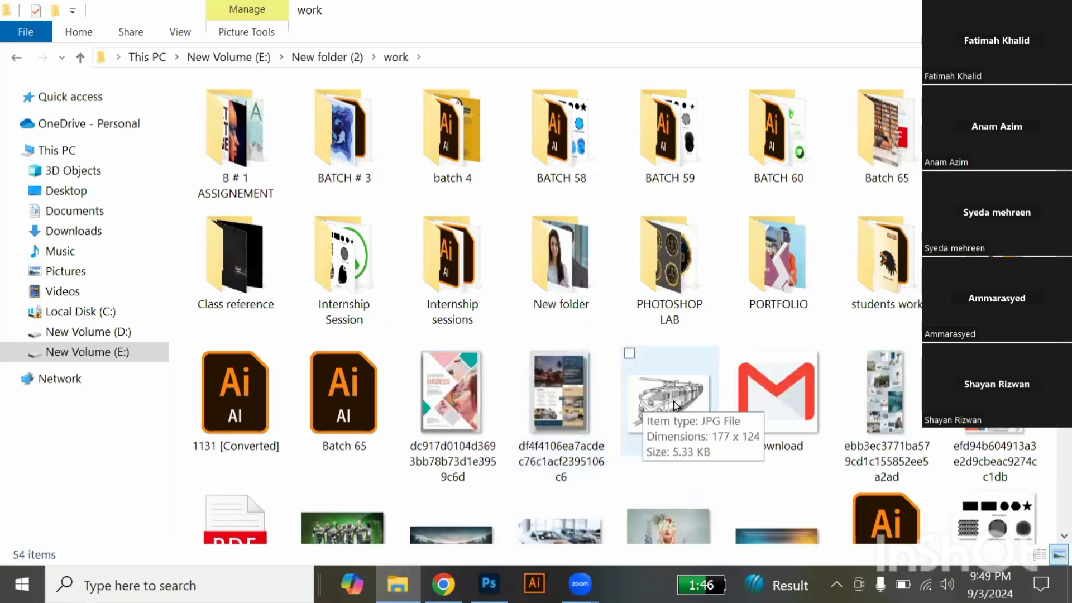
click(489, 583)
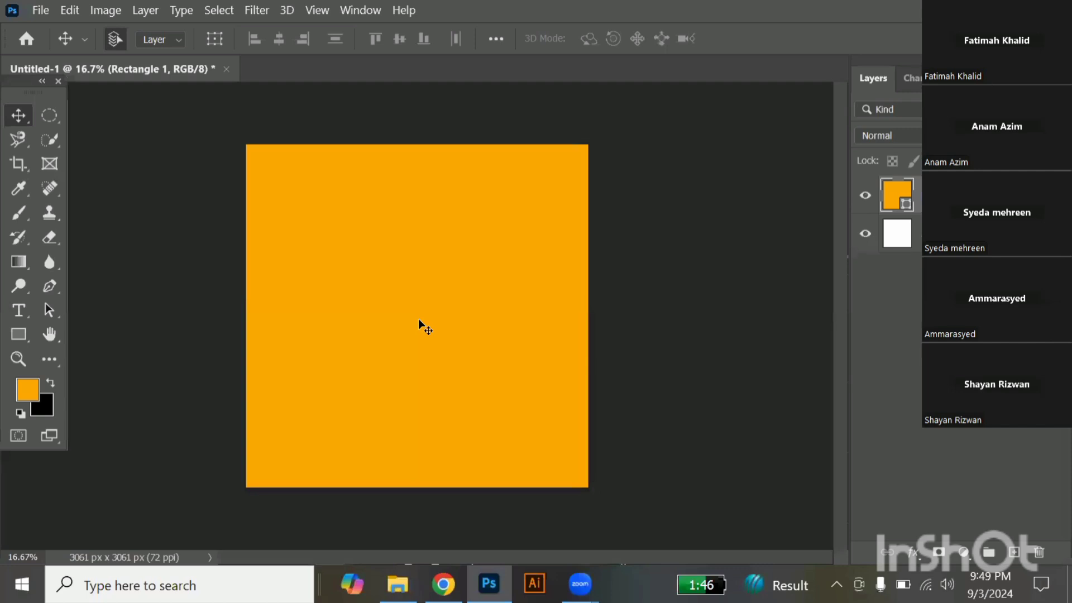
key(ctrl+t)
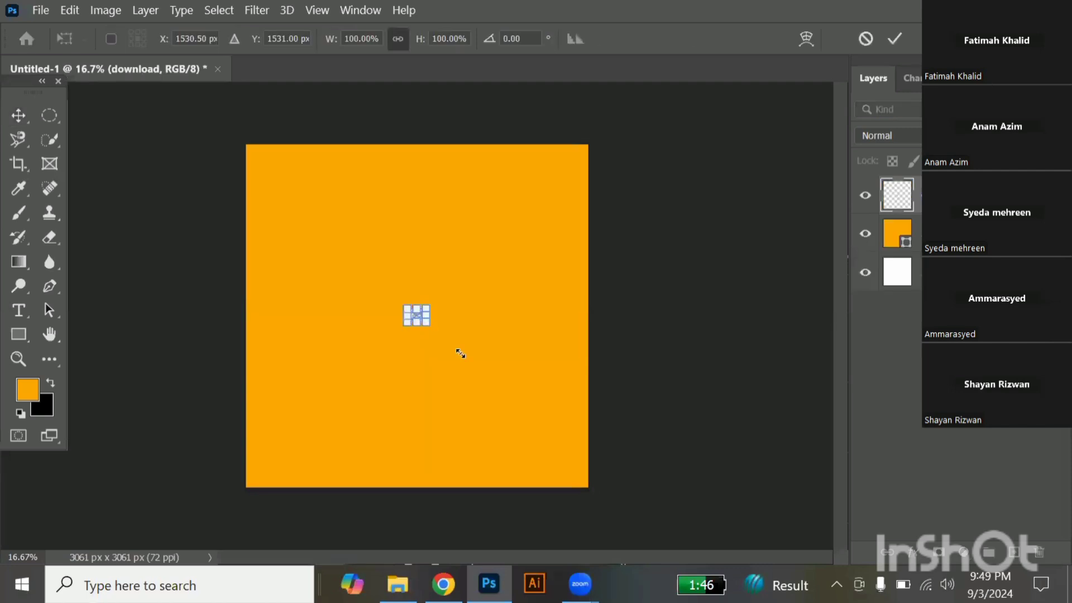
Scale the placed train sketch to about 2640% and position it so it covers the whole canvas.
drag(697, 496, 665, 482)
drag(436, 378, 329, 227)
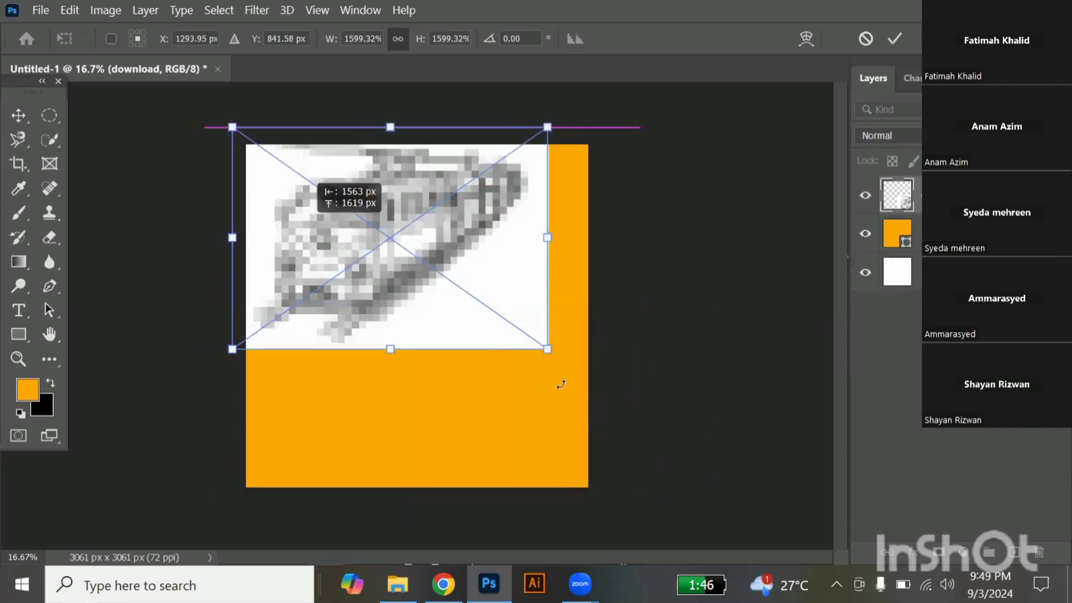
drag(547, 349, 749, 490)
drag(436, 387, 424, 387)
click(20, 124)
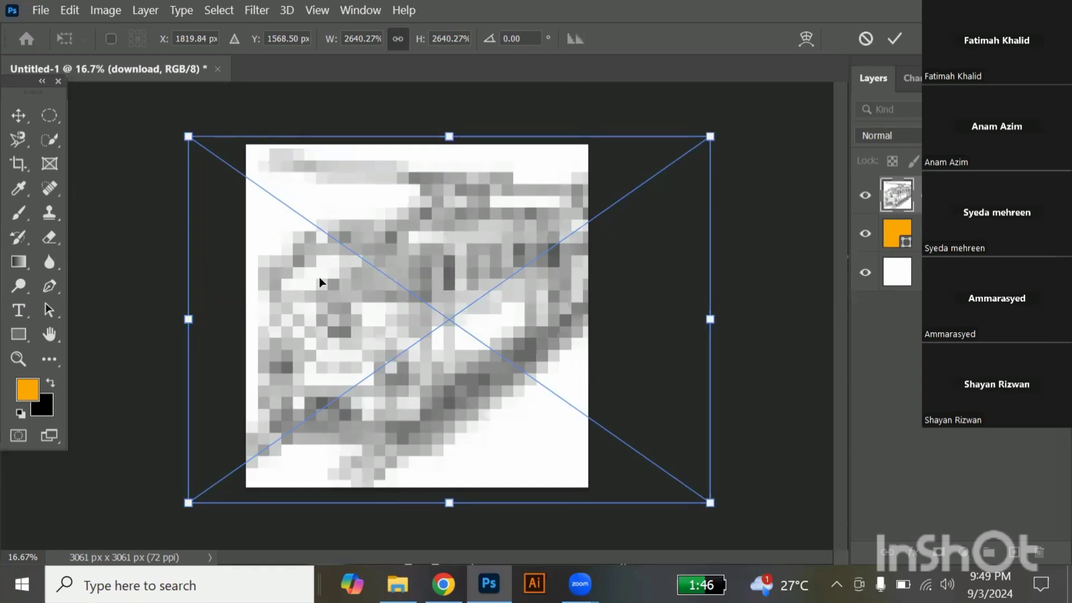
click(25, 116)
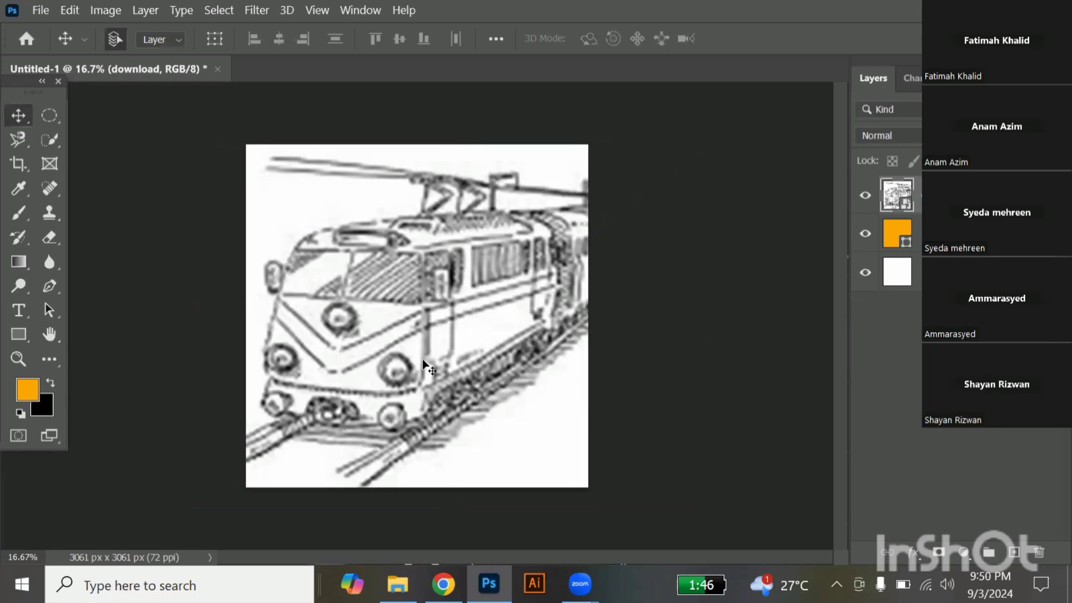
Lower the train sketch layer's opacity, first to 30%, until the drawing is barely perceptible over the orange.
scroll(423, 363, up, 3)
scroll(423, 363, down, 2)
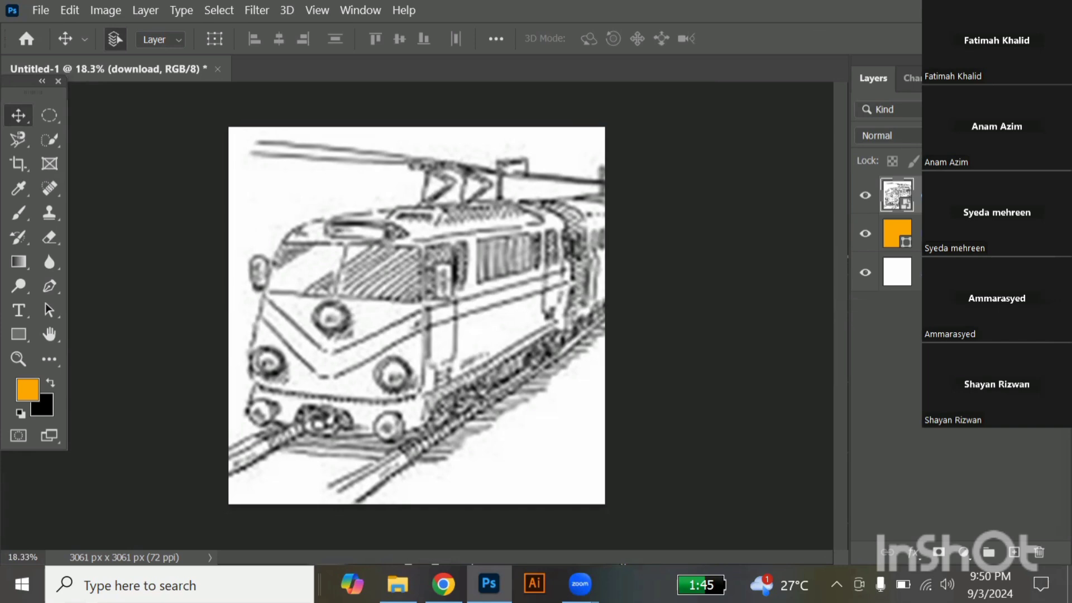
key(3)
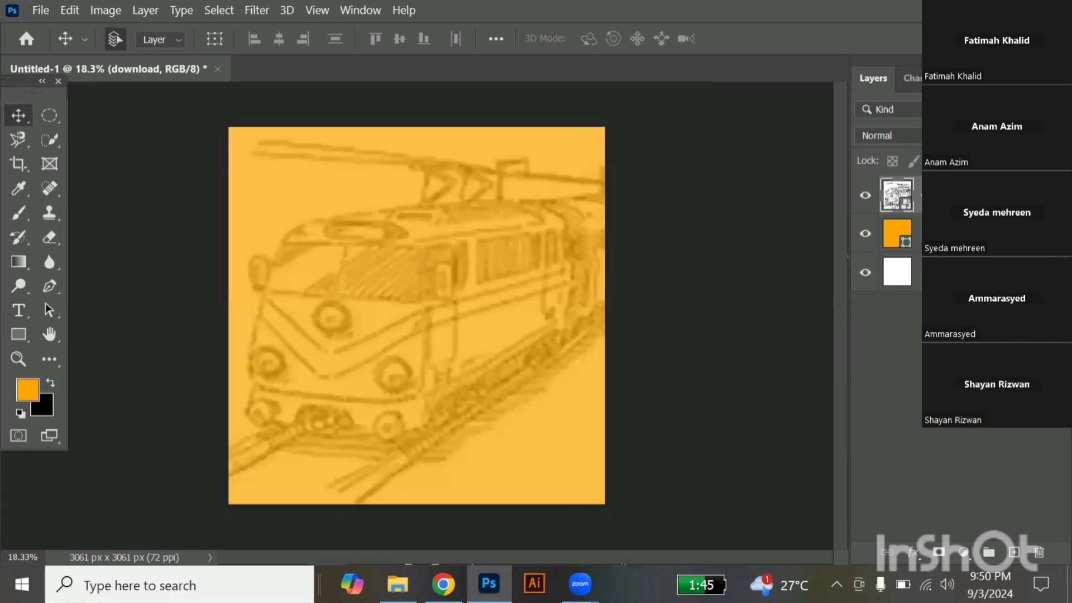
key(1)
key(0)
key(0)
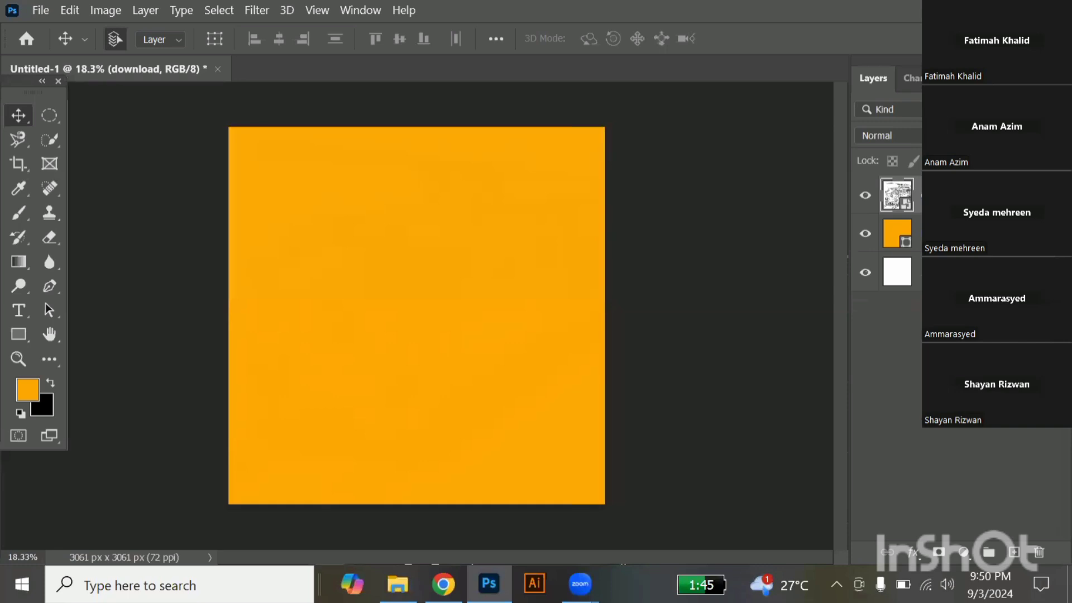
Set the blend mode of the train sketch and orange rectangle layers to Multiply.
shift+click(961, 234)
click(931, 110)
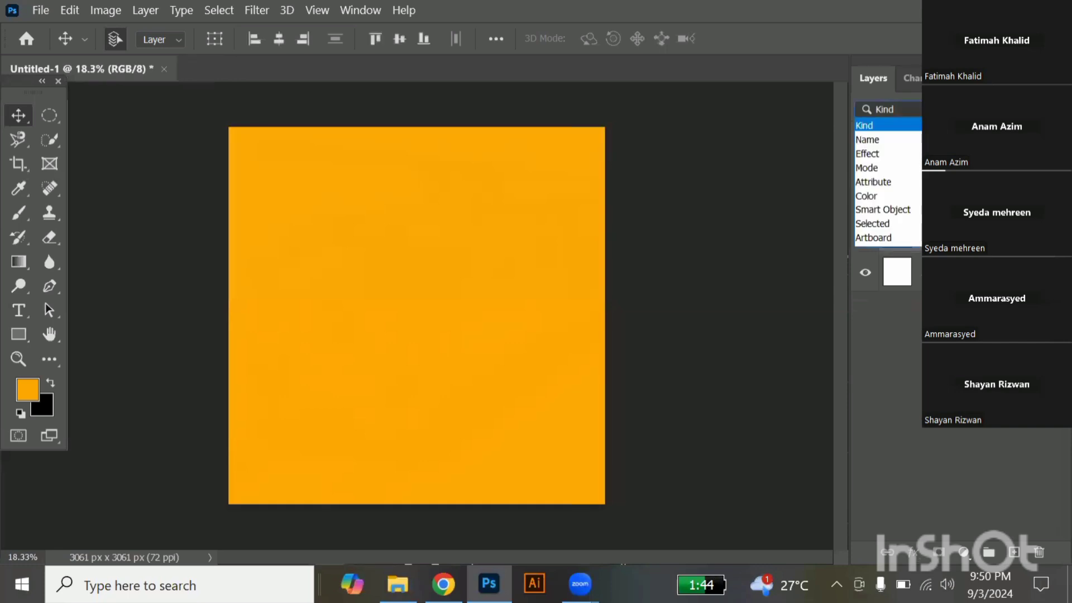
click(931, 109)
click(931, 134)
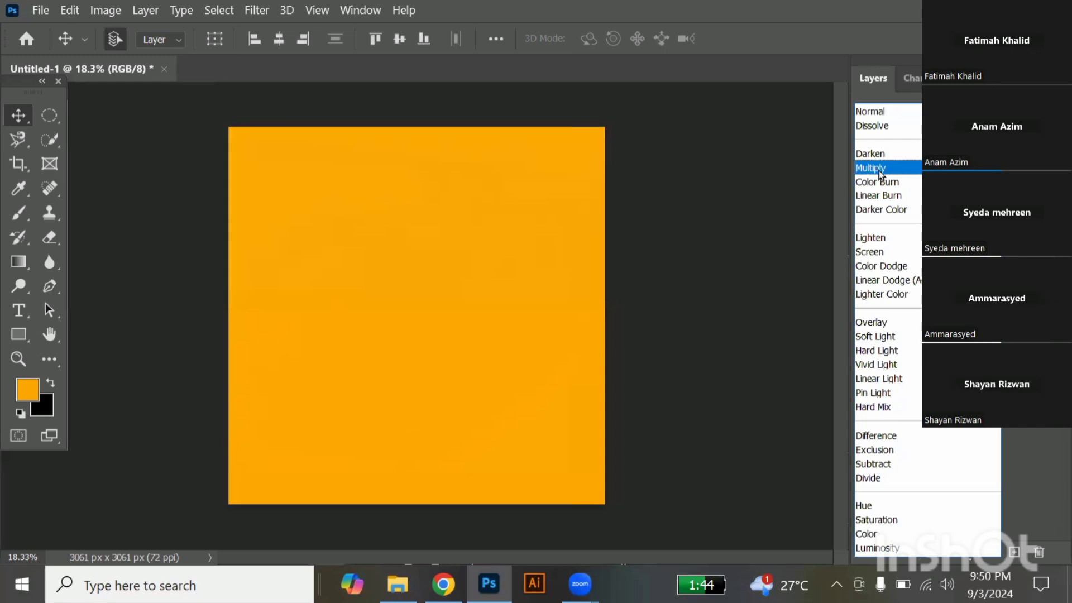
click(879, 169)
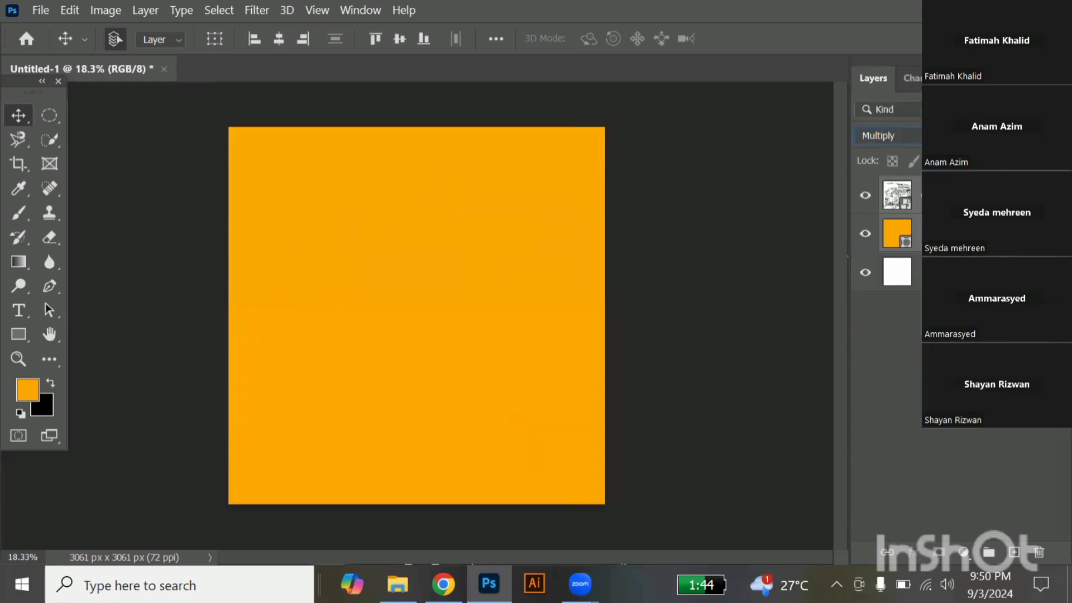
click(966, 195)
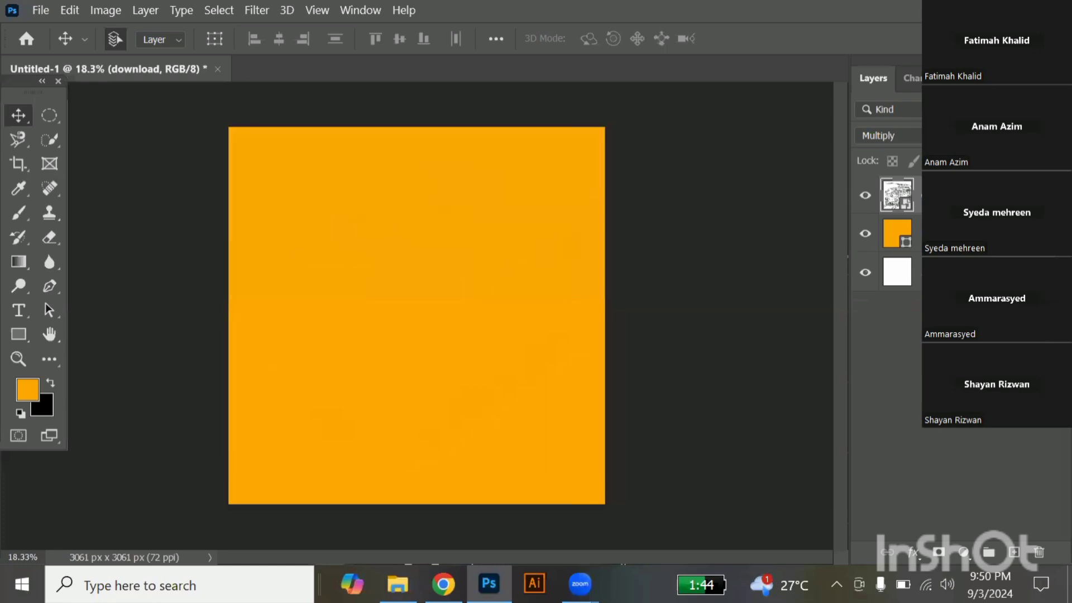
Replace the train sketch layer with the vintage newspaper collage image, scaled to about 546% to cover the canvas.
mouse_move(987, 154)
mouse_down()
mouse_move(1003, 154)
mouse_move(987, 154)
mouse_up()
drag(1039, 207, 1039, 557)
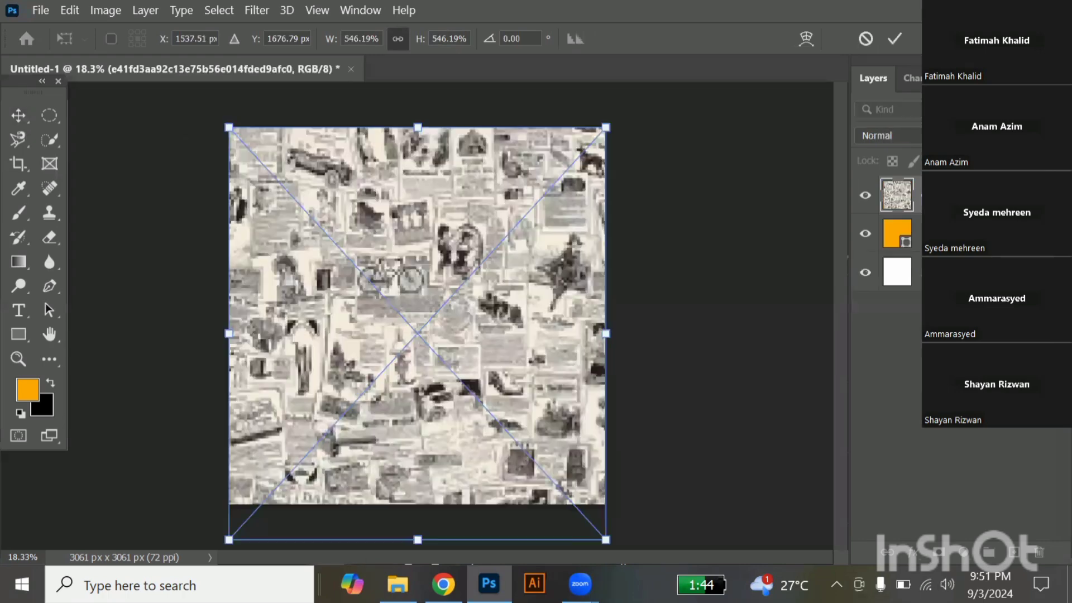
key(Return)
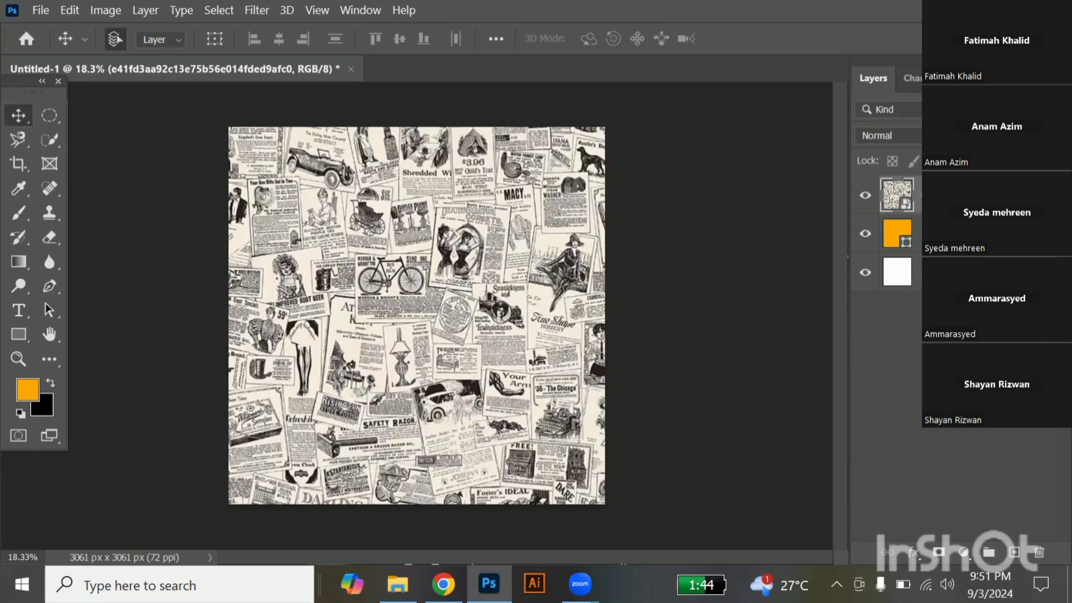
Lower the newspaper collage layer's opacity until it is only a faint texture over the orange, and deselect the layer.
key(0)
key(0)
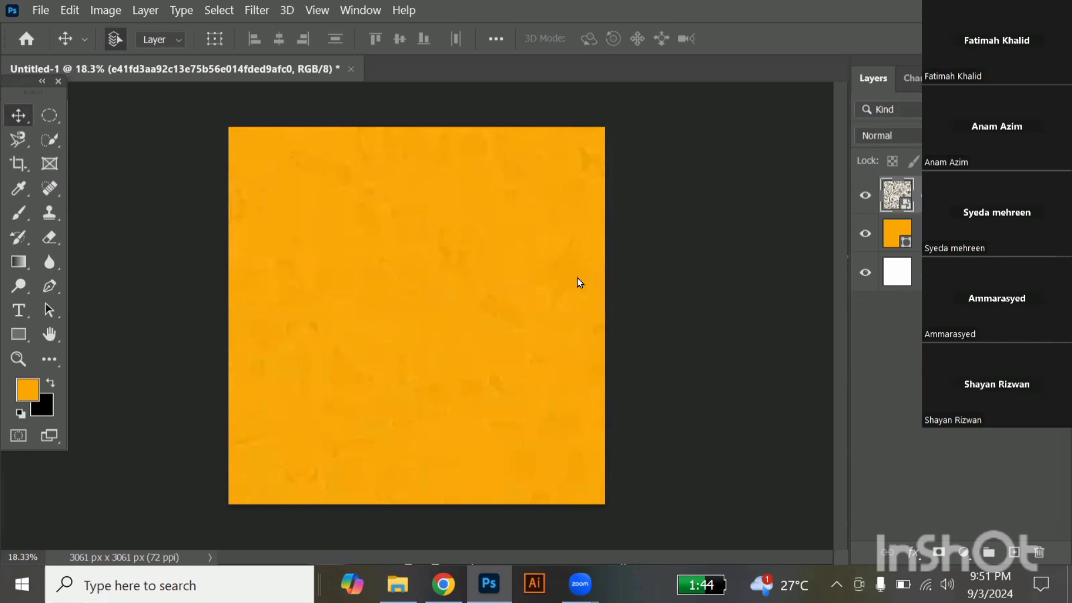
ctrl+click(971, 233)
key(ctrl+t)
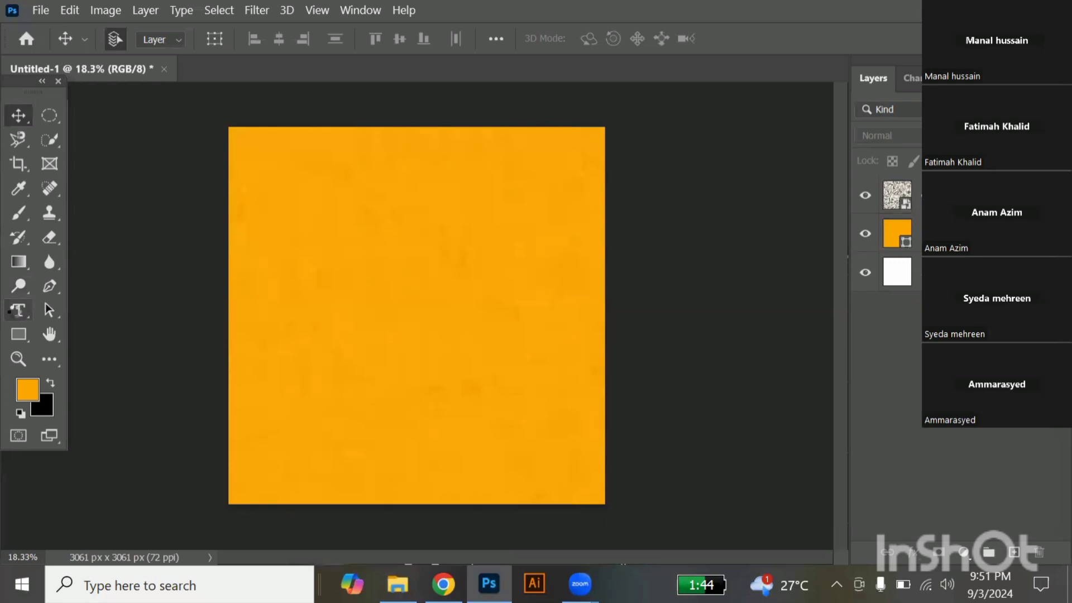
Add the horizontal text "9" in black Arial Bold, 14 pt, in the upper-left area of the canvas.
click(18, 316)
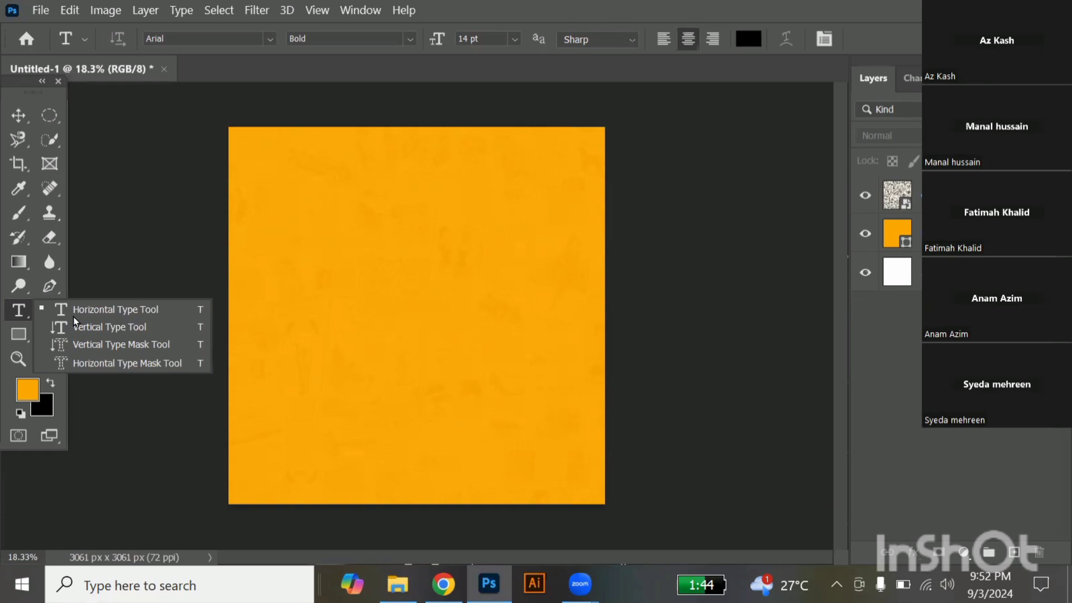
click(349, 235)
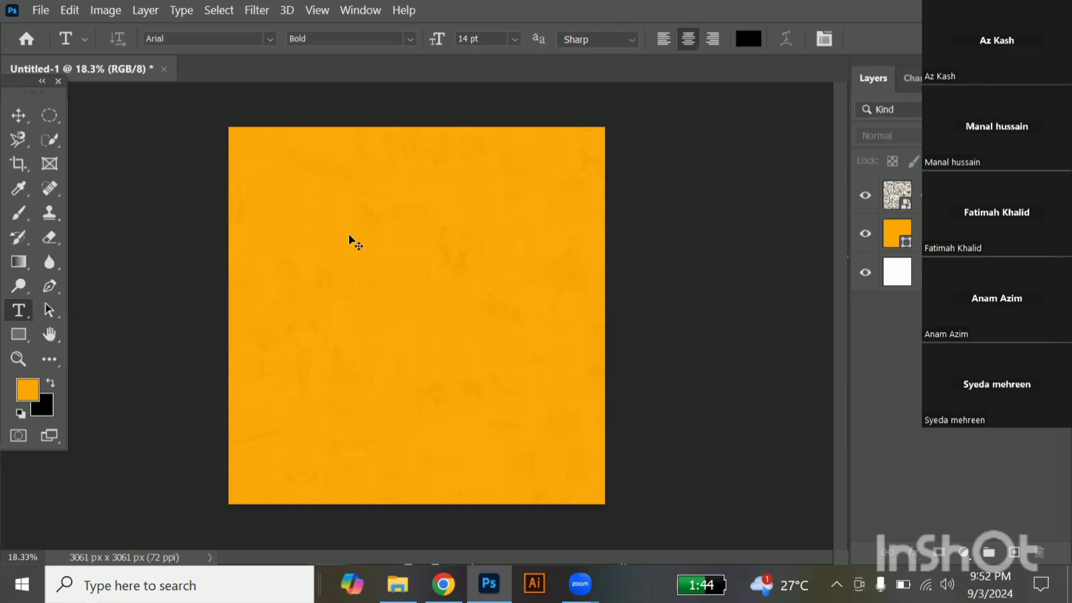
text(9)
click(18, 116)
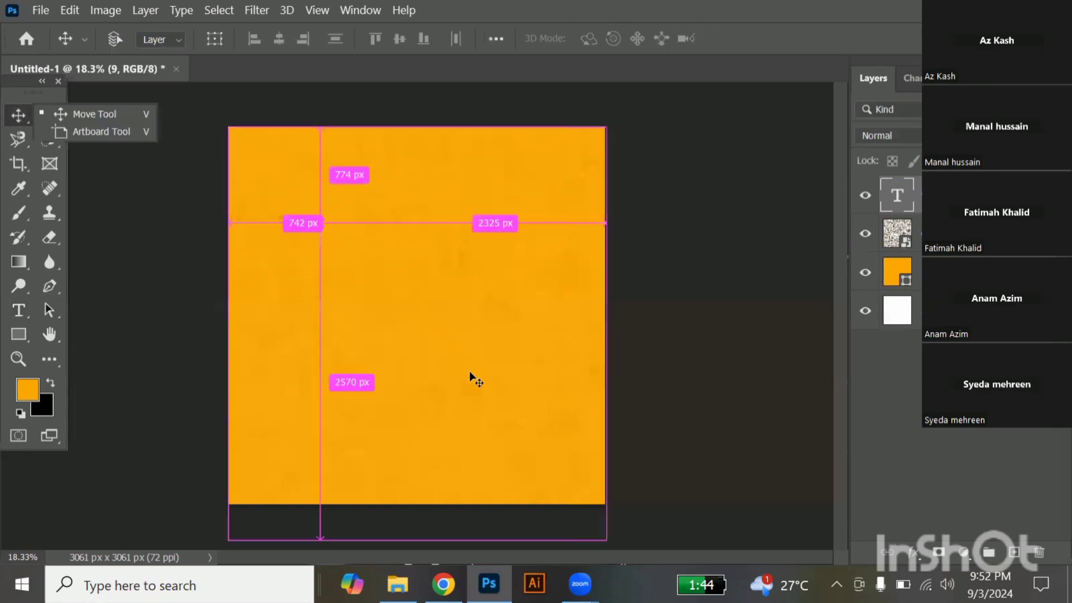
Enlarge the "9" to about 1488 × 3302 px and position it in the left half of the canvas.
key(ctrl+t)
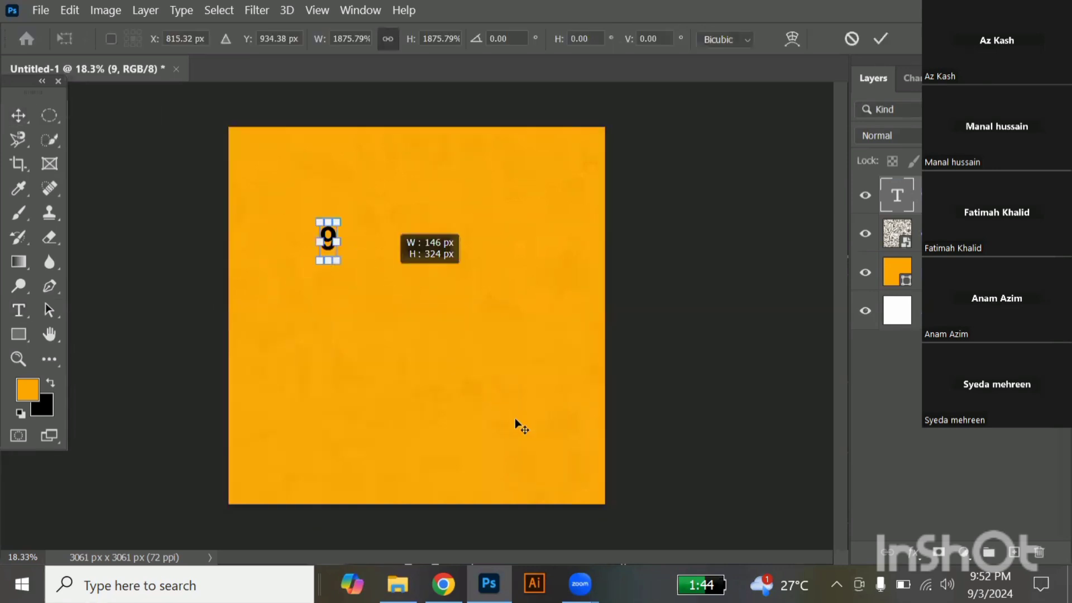
drag(517, 426, 531, 461)
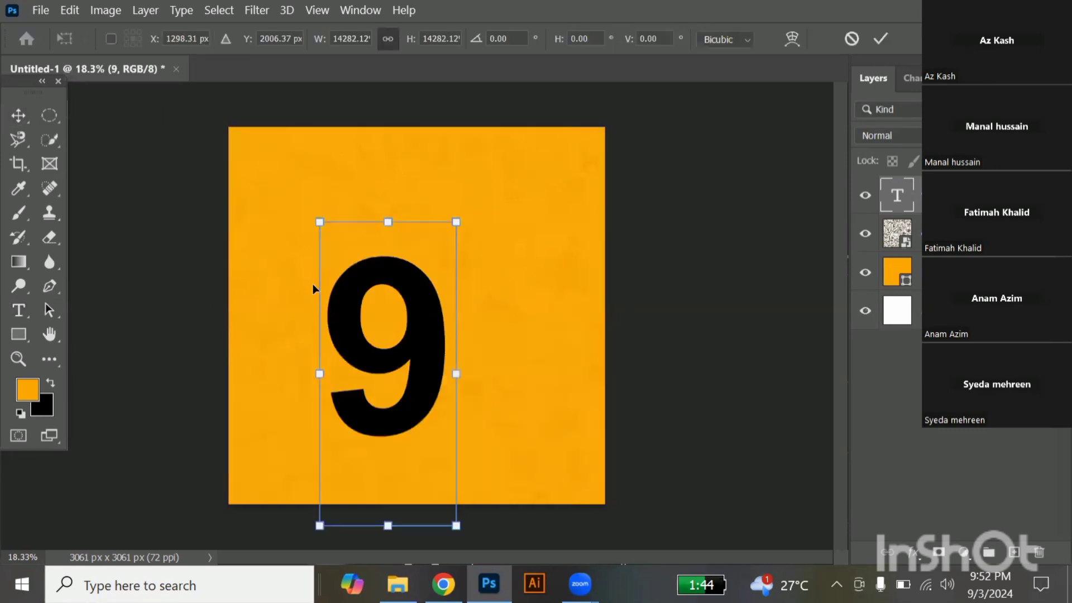
drag(333, 298, 269, 239)
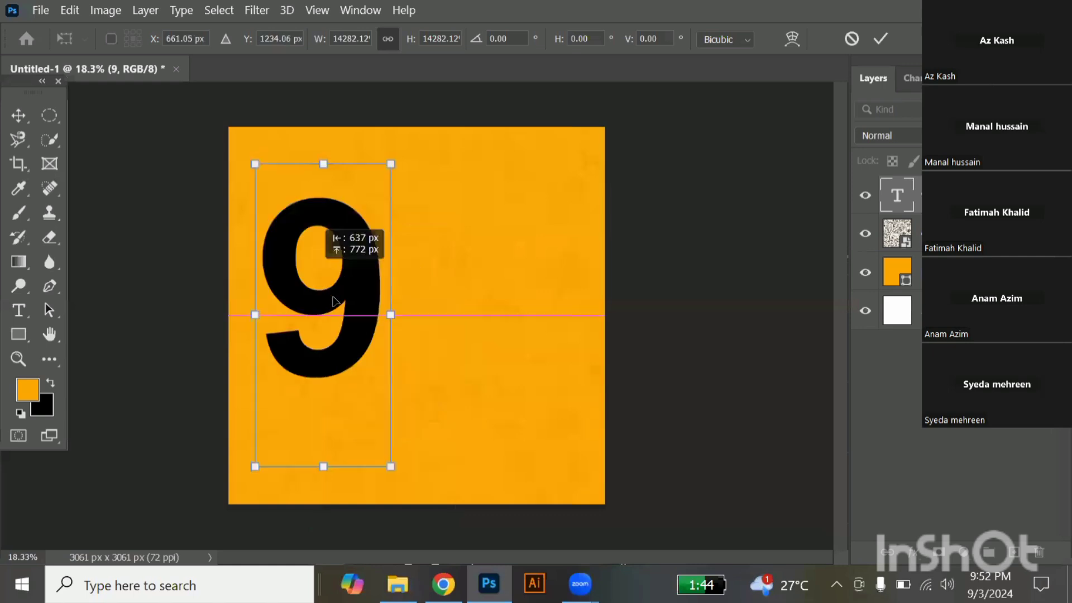
drag(333, 301, 447, 304)
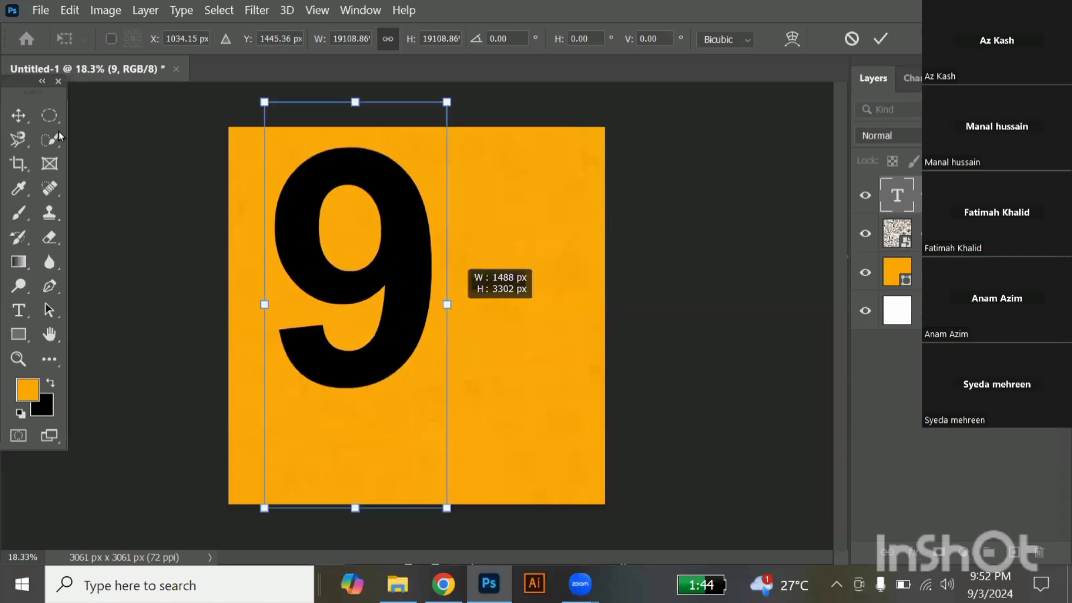
drag(394, 252, 392, 258)
drag(22, 122, 167, 282)
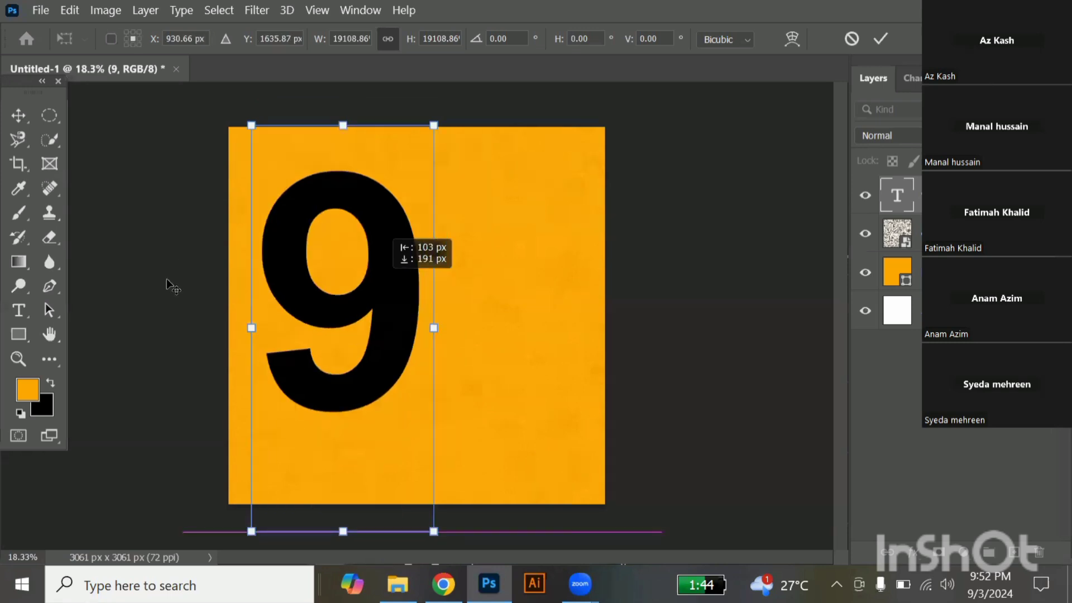
key(Return)
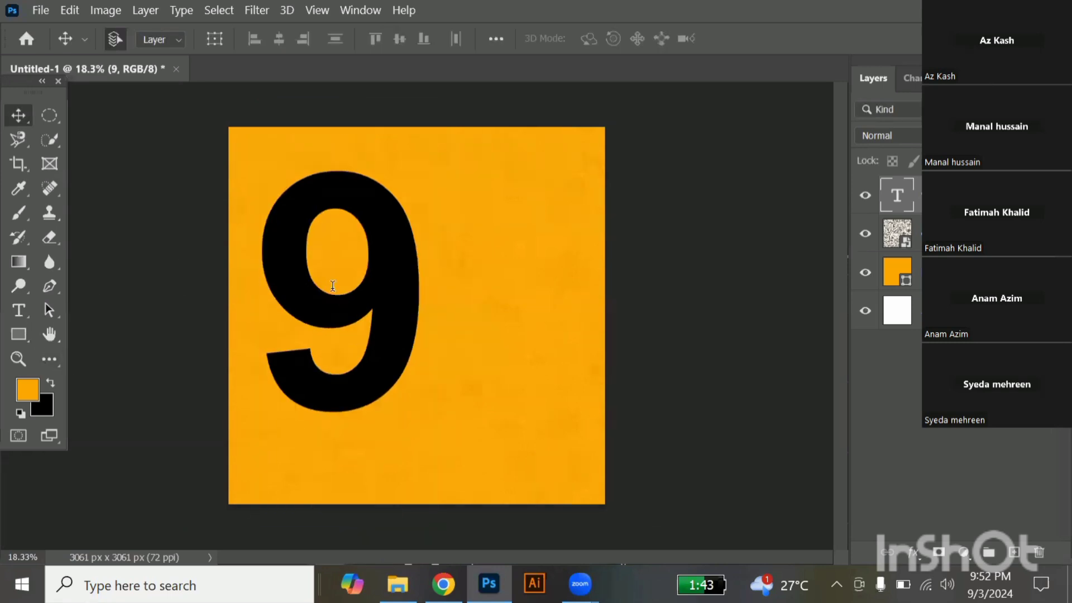
double_click(290, 191)
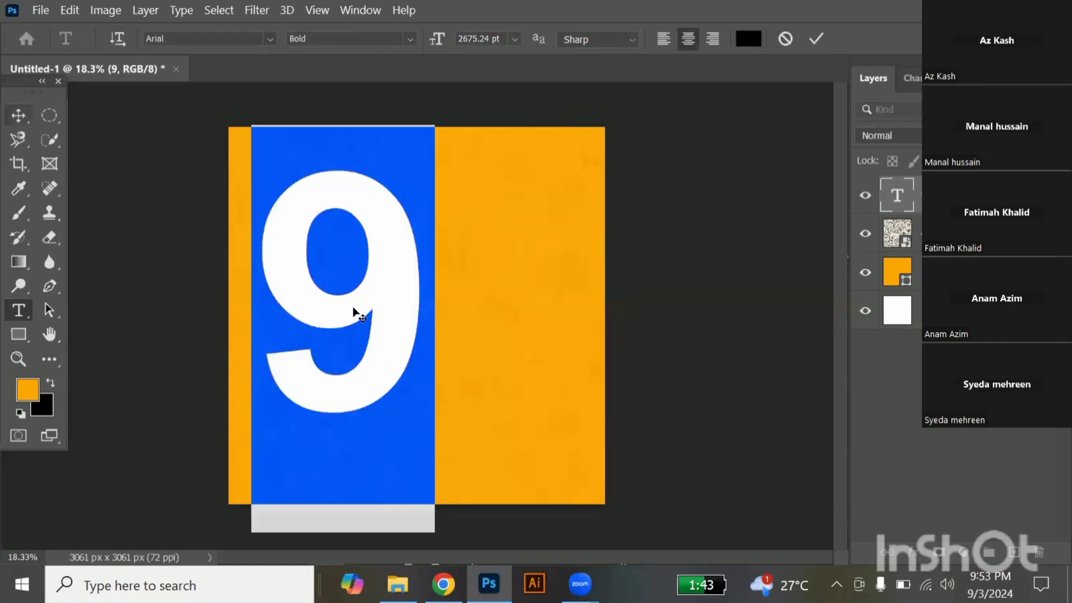
key(ctrl+Return)
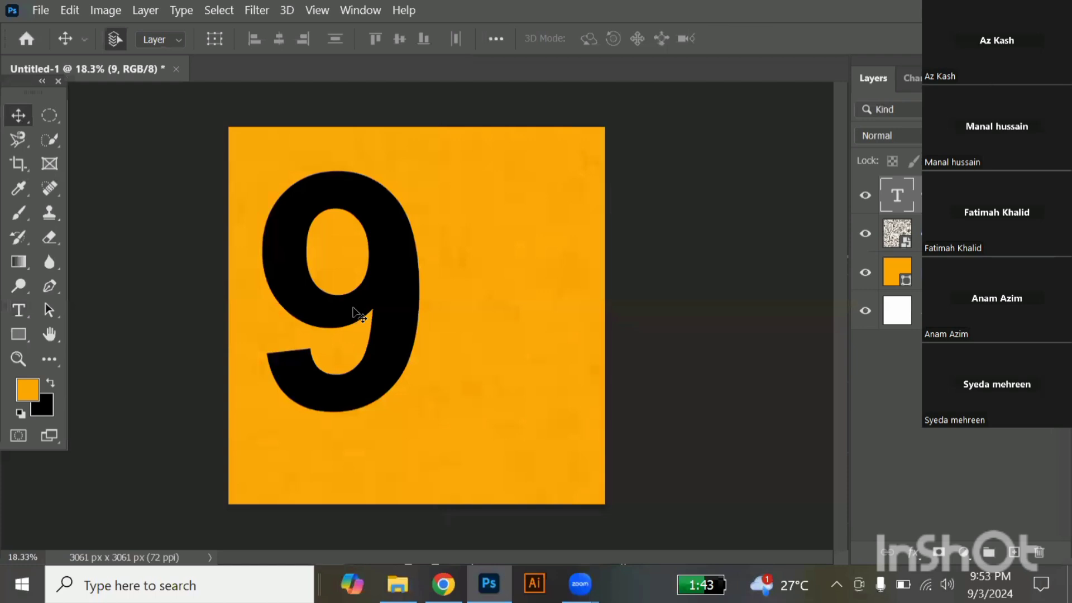
key(ctrl)
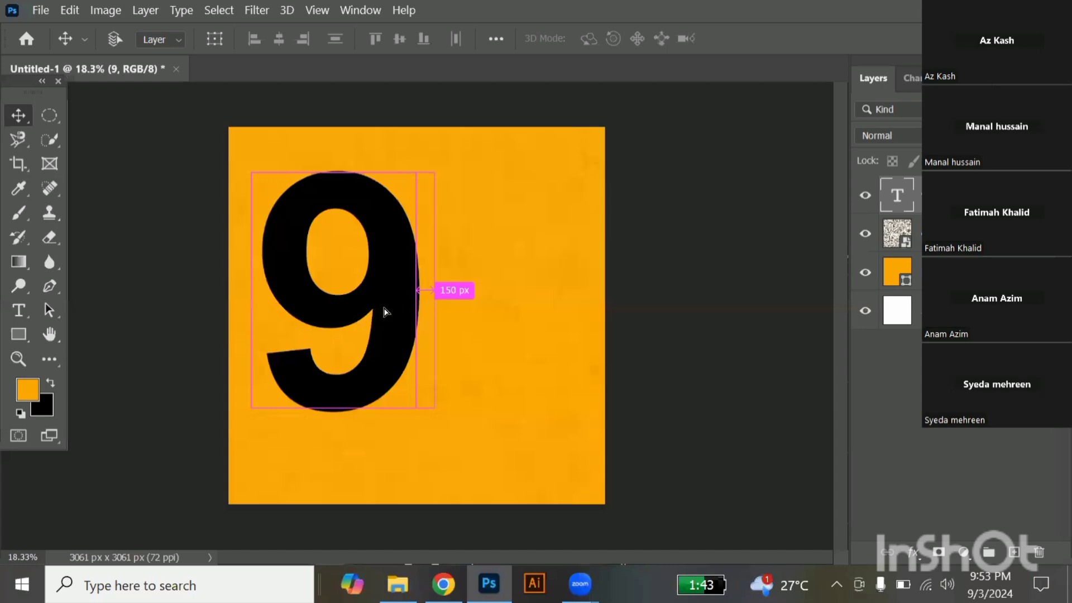
Duplicate the "9" text layer, try shifting the copy slightly to the right, and undo the shift.
key(ctrl+j)
drag(348, 312, 379, 311)
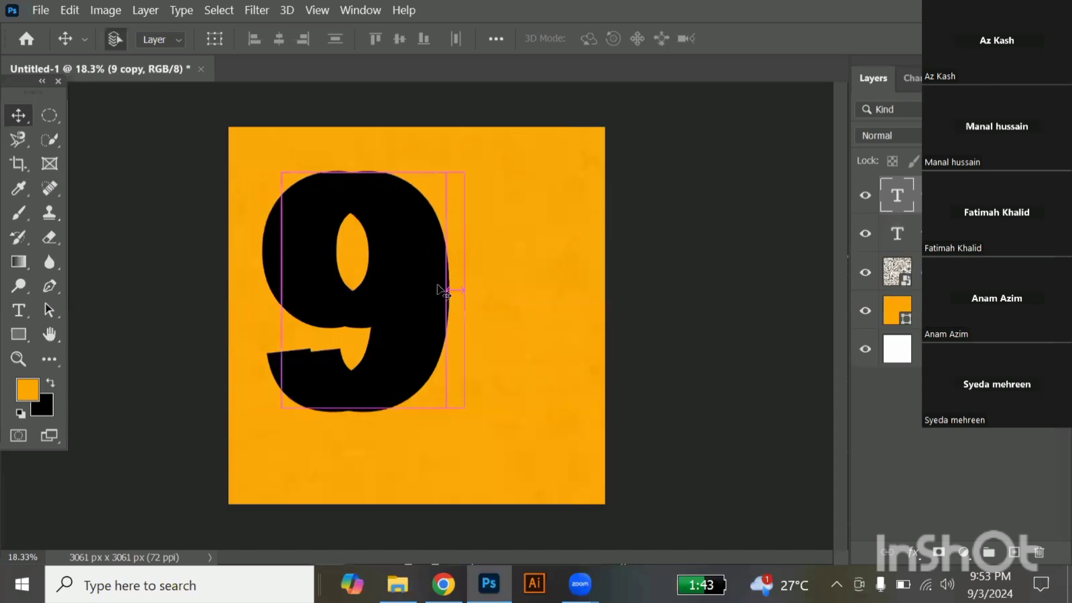
key(ctrl+z)
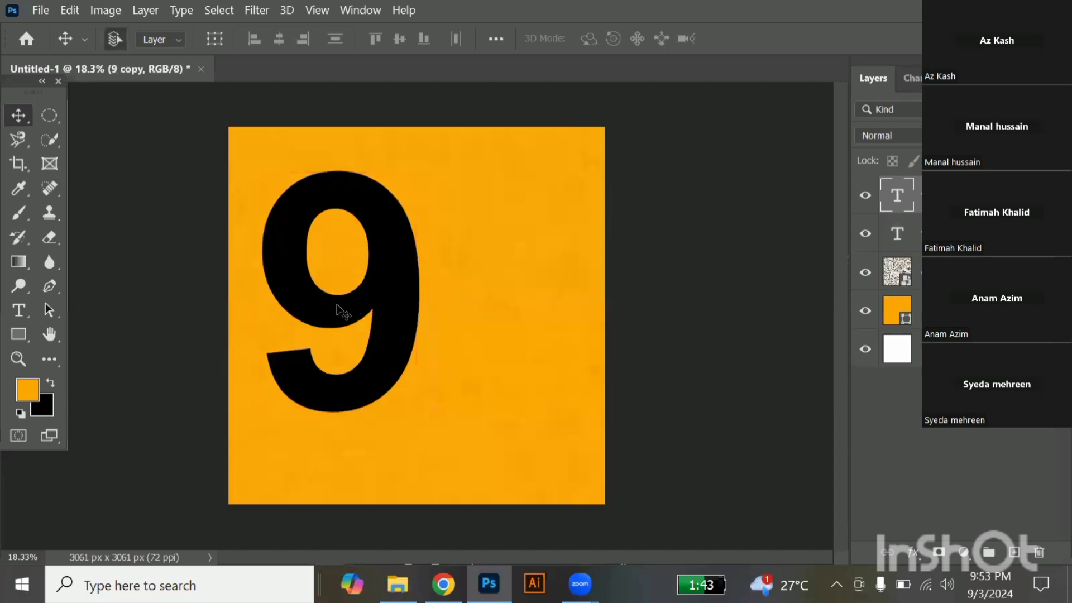
Fill the copied "9" with white (#ffffff) and shift it left so the black "9" shows behind it as a shadow.
click(28, 391)
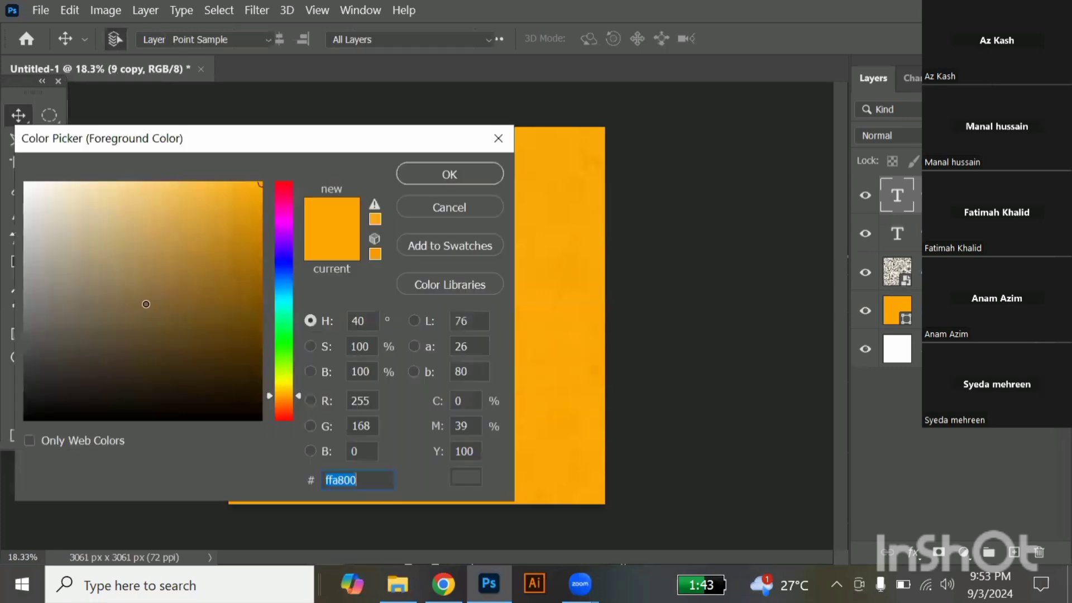
mouse_move(146, 304)
mouse_down()
mouse_move(3, 190)
mouse_move(2, 160)
mouse_up()
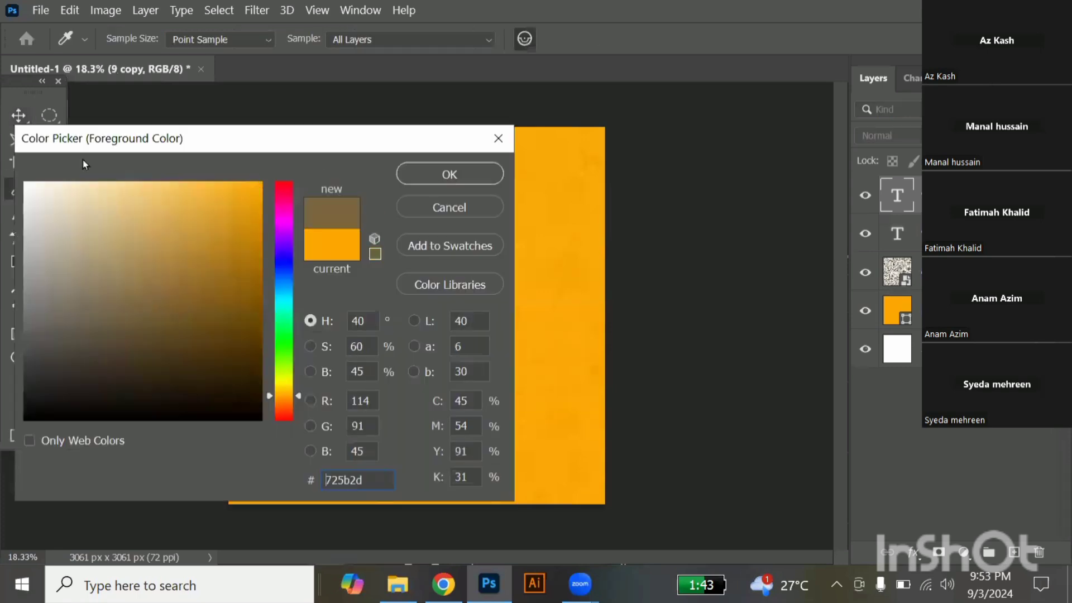
click(439, 175)
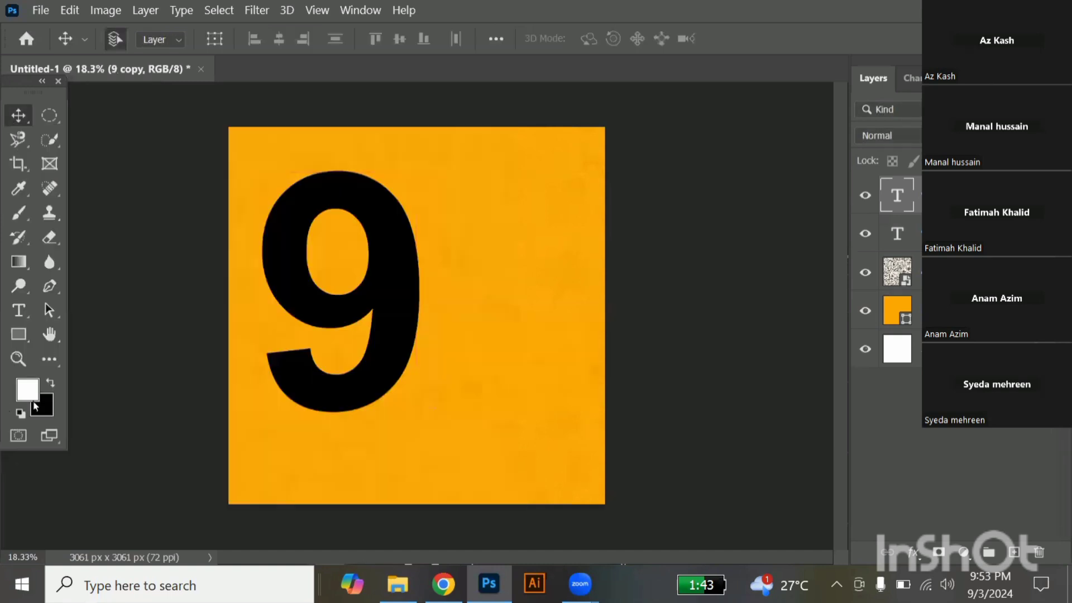
key(alt)
key(alt+BackSpace)
drag(344, 317, 320, 316)
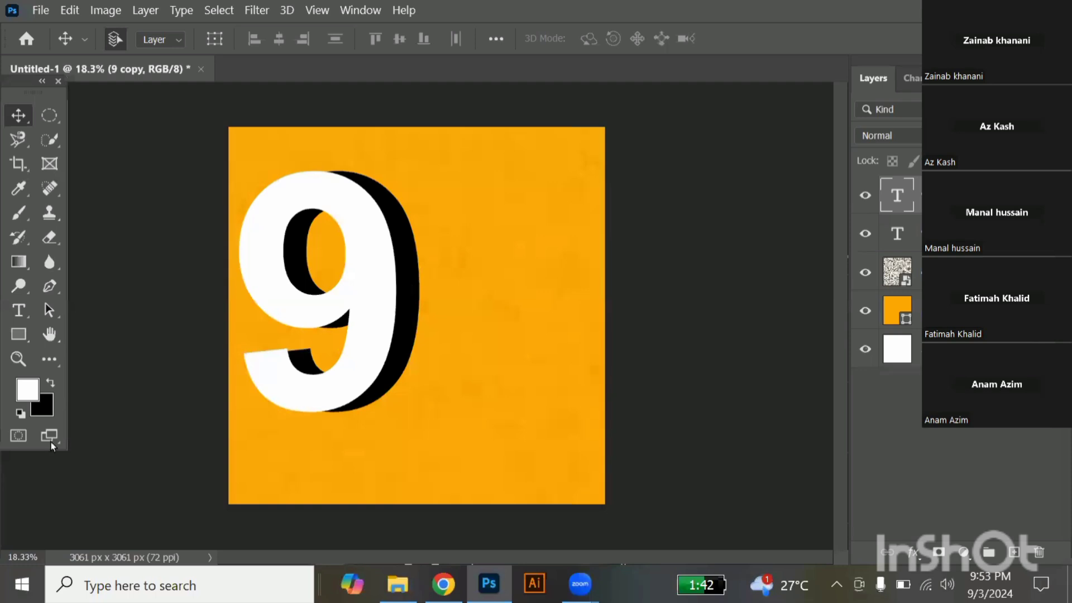
Set the background colour to dark navy #012339, try it on the front "9", restore its white fill, and fill the rear "9" with navy.
click(46, 406)
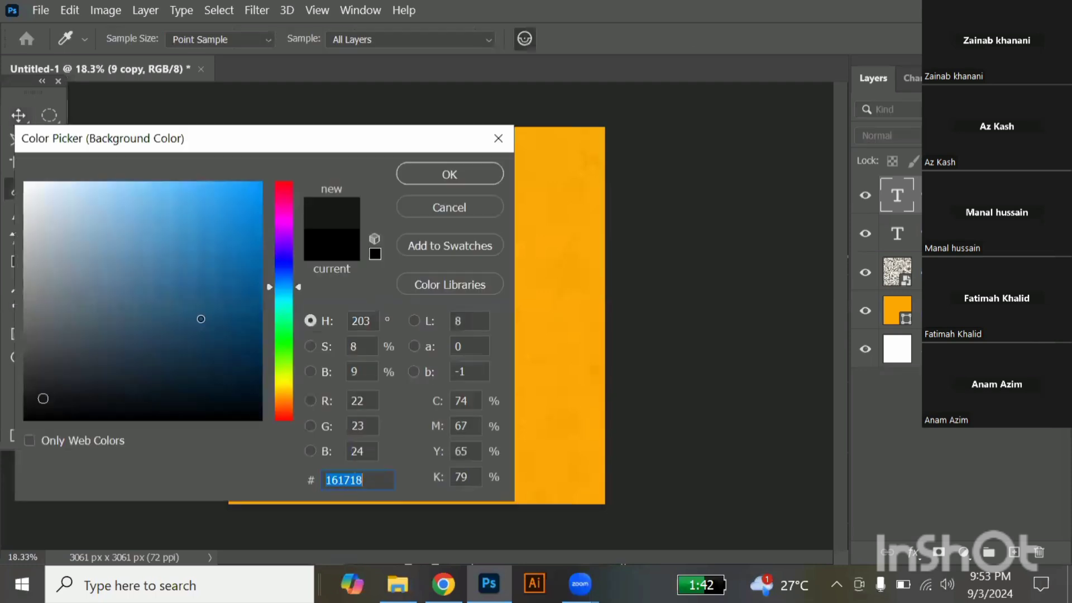
text(021e2f)
drag(257, 376, 257, 364)
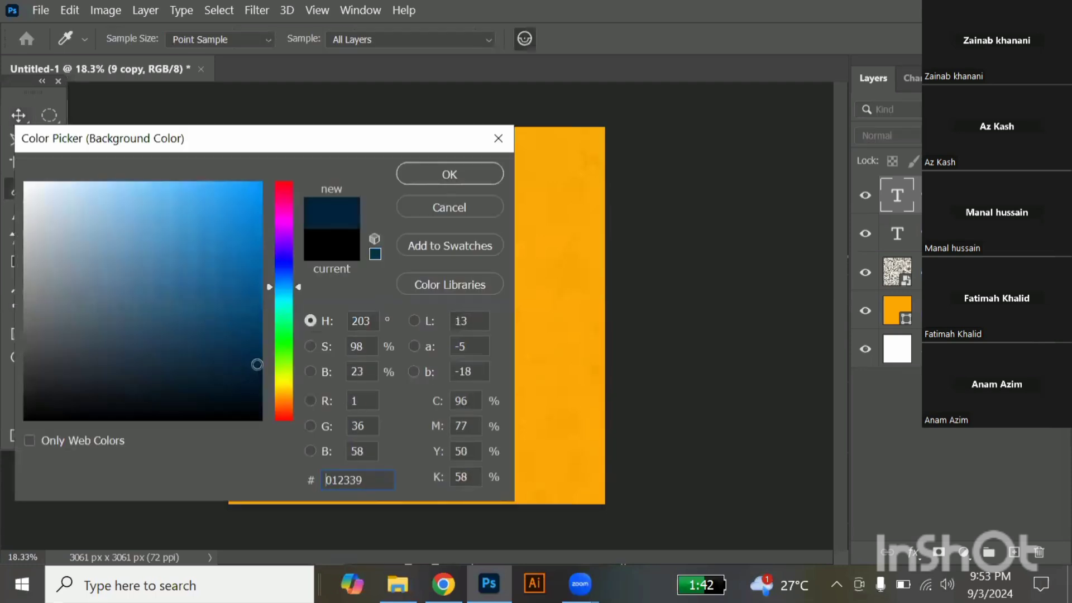
key(Return)
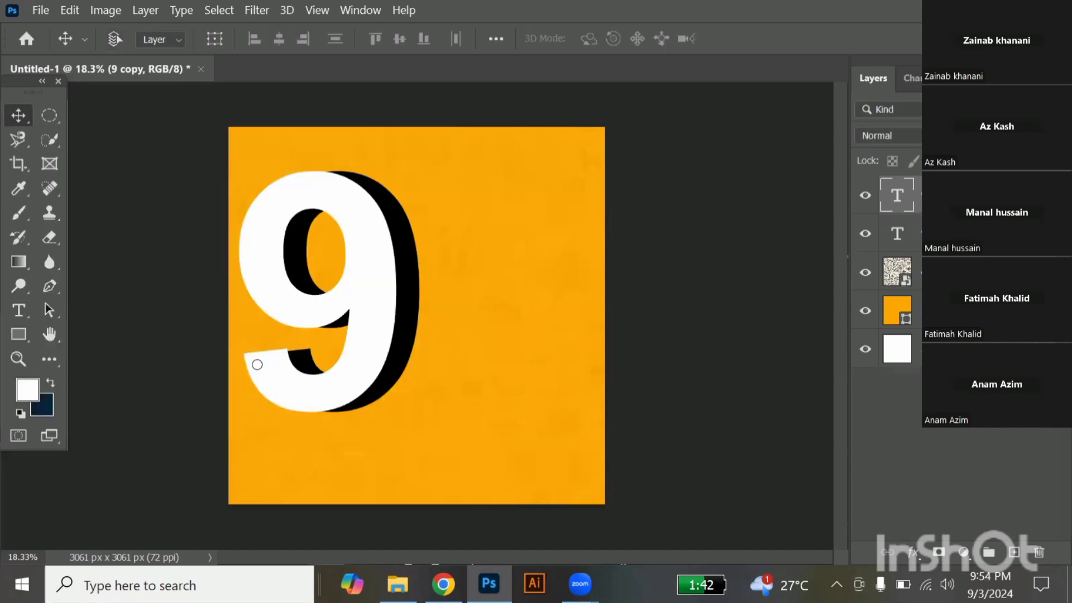
key(ctrl+BackSpace)
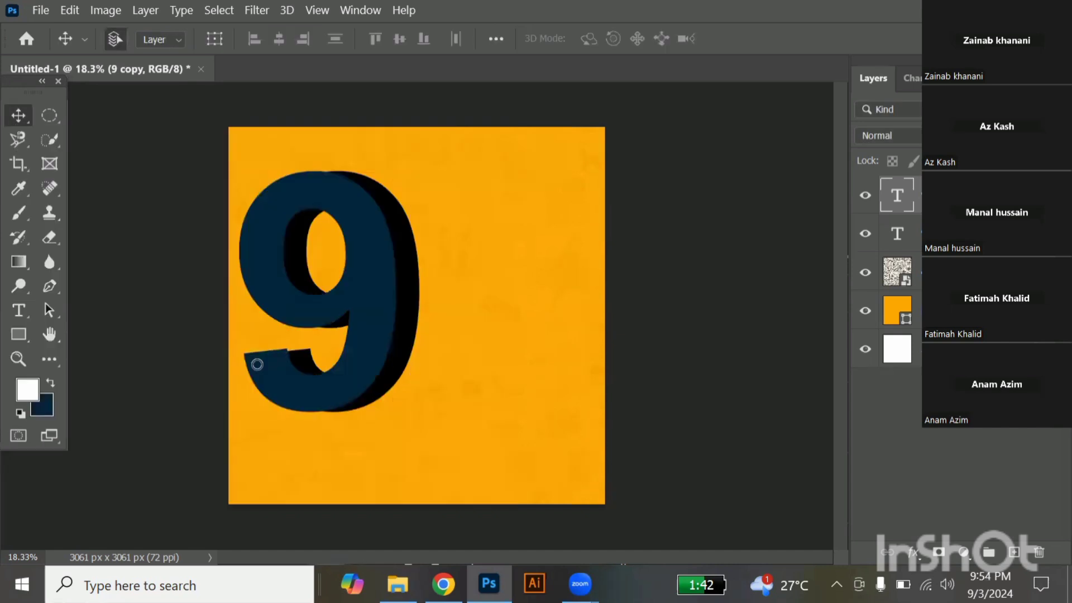
key(alt+BackSpace)
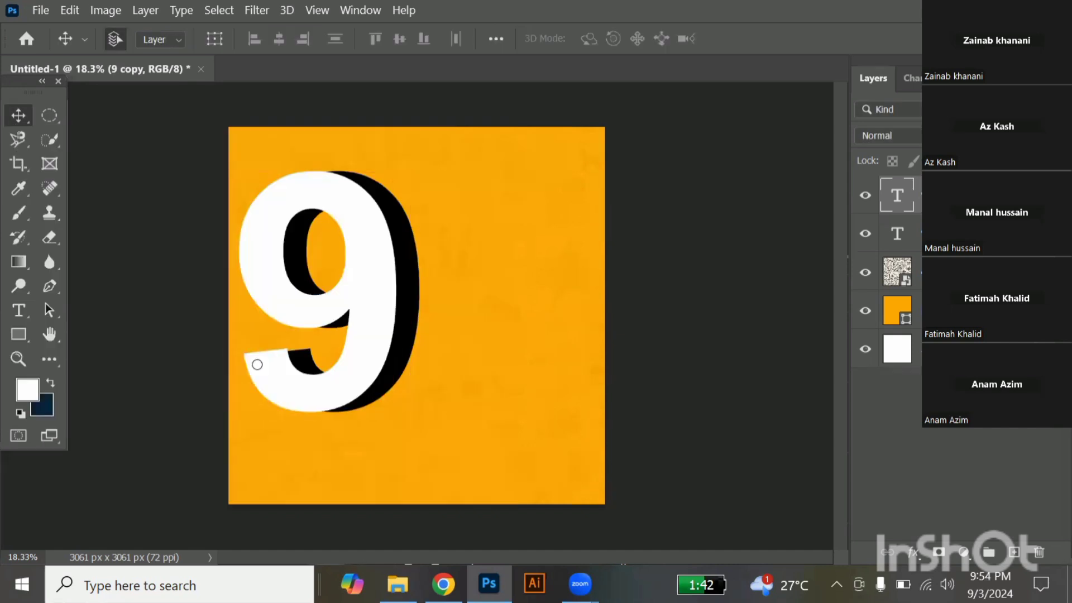
click(407, 359)
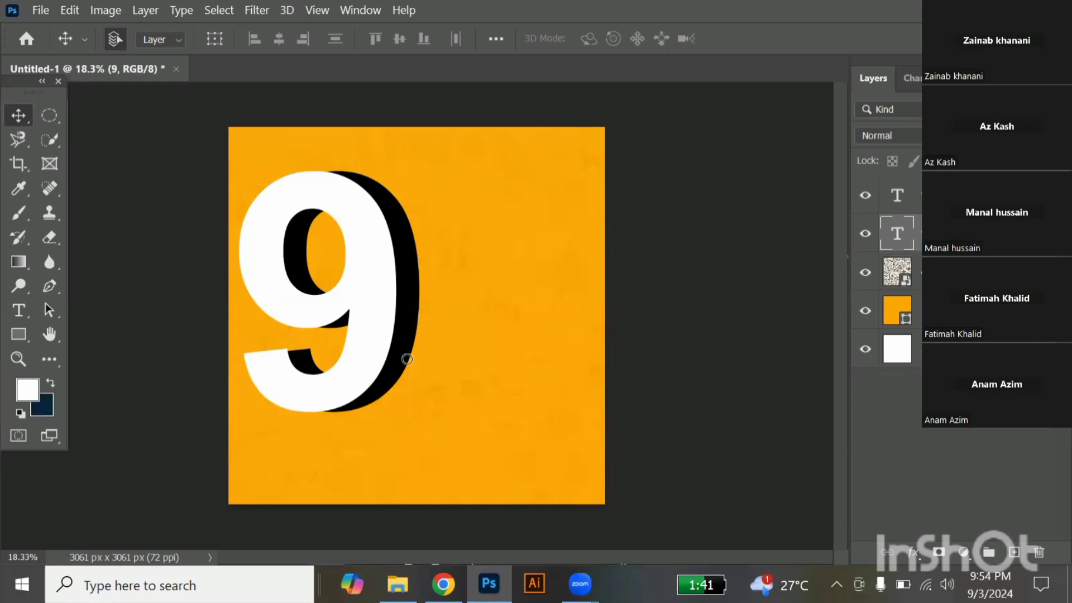
key(ctrl)
key(ctrl+BackSpace)
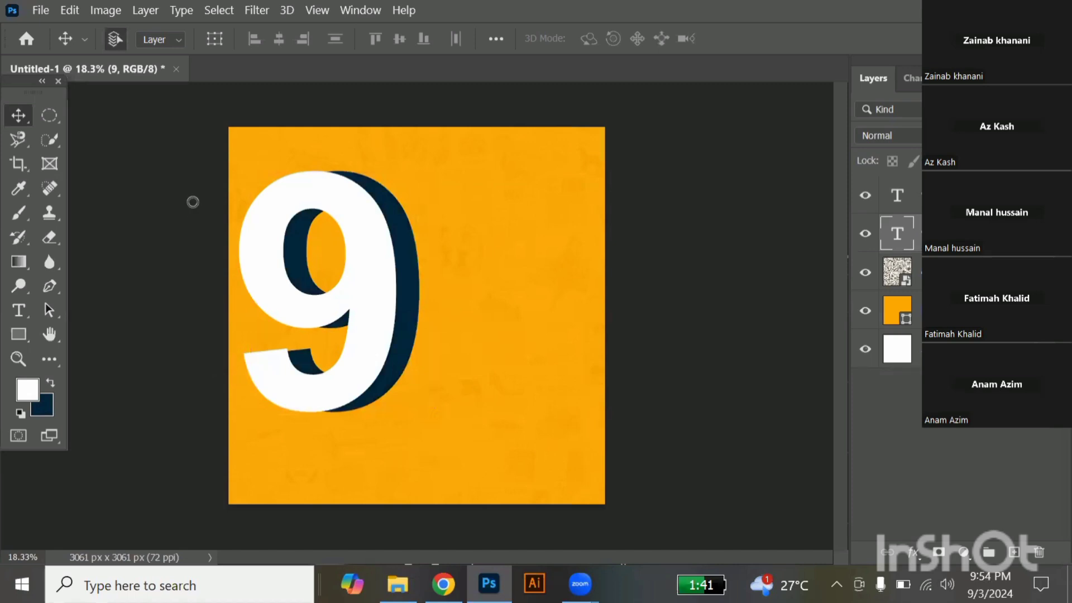
Select both "9" layers, move them together slightly to the right, and deselect them.
drag(191, 202, 369, 307)
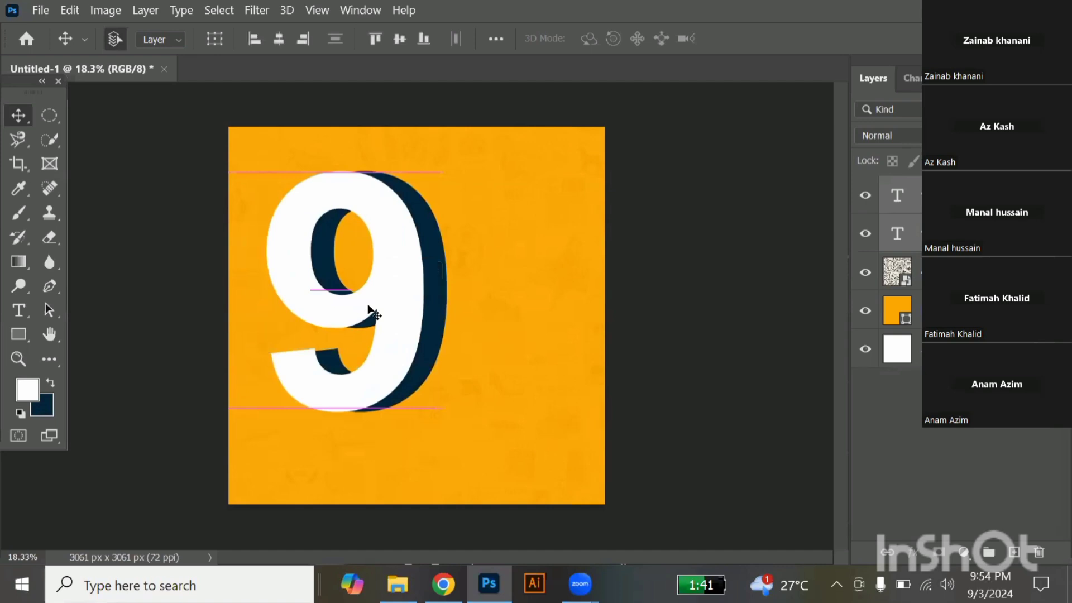
click(196, 254)
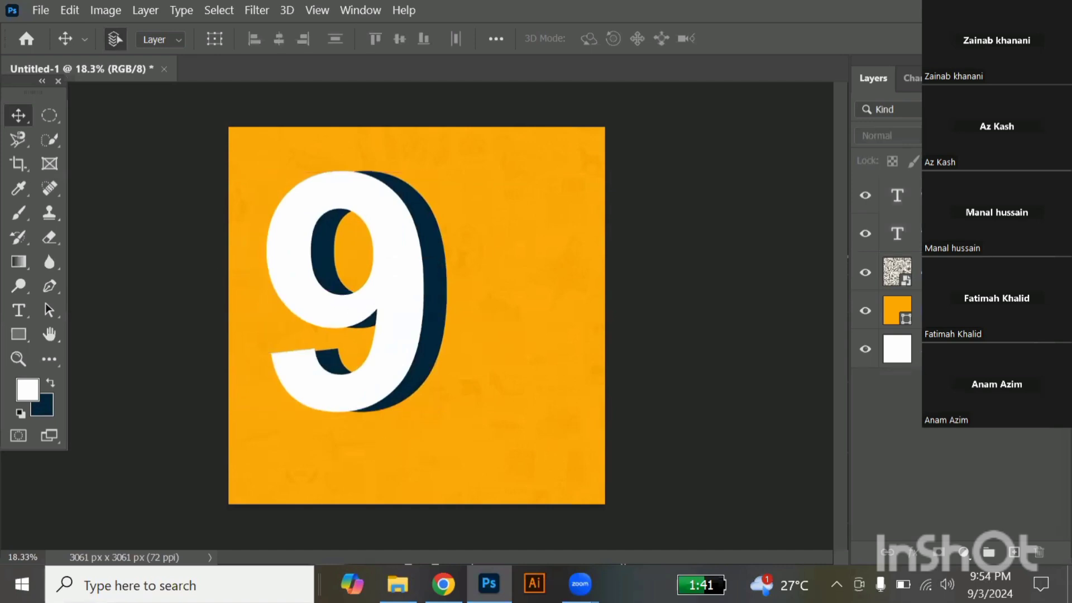
Place the "referance 2" illustration from the Class reference folder over the "9" at 723.60% scale, trying a clipping mask and releasing it.
key(alt+Tab)
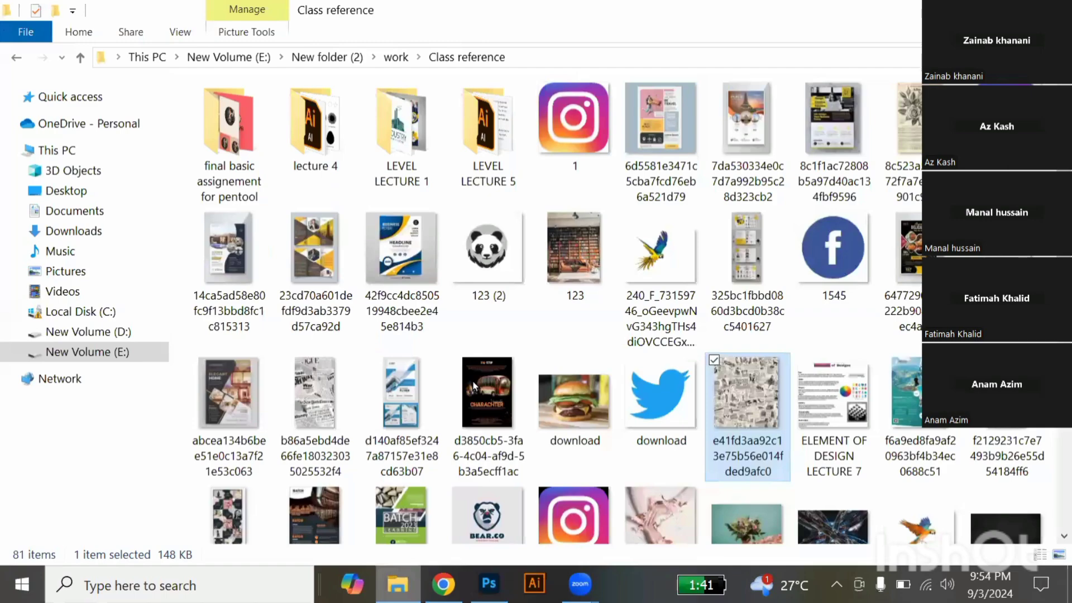
scroll(472, 381, down, 5)
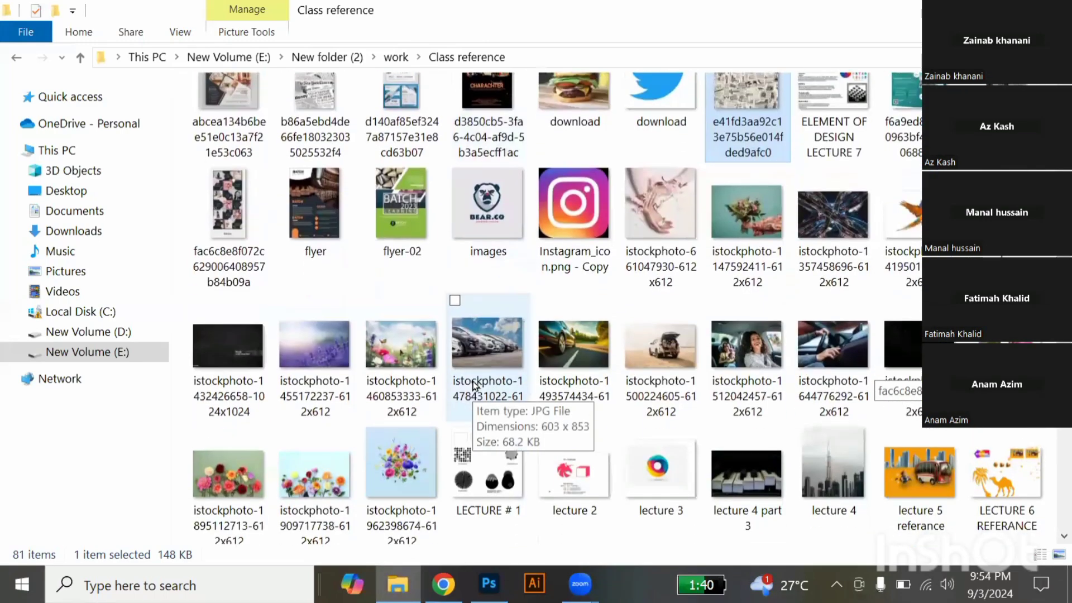
scroll(473, 385, down, 2)
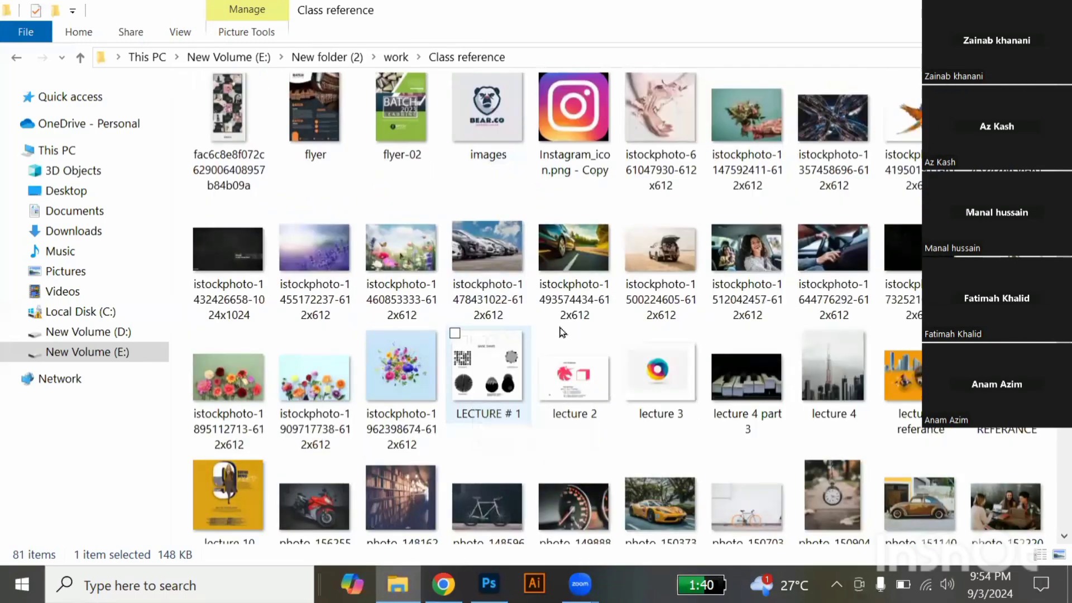
scroll(513, 371, down, 5)
drag(565, 331, 703, 374)
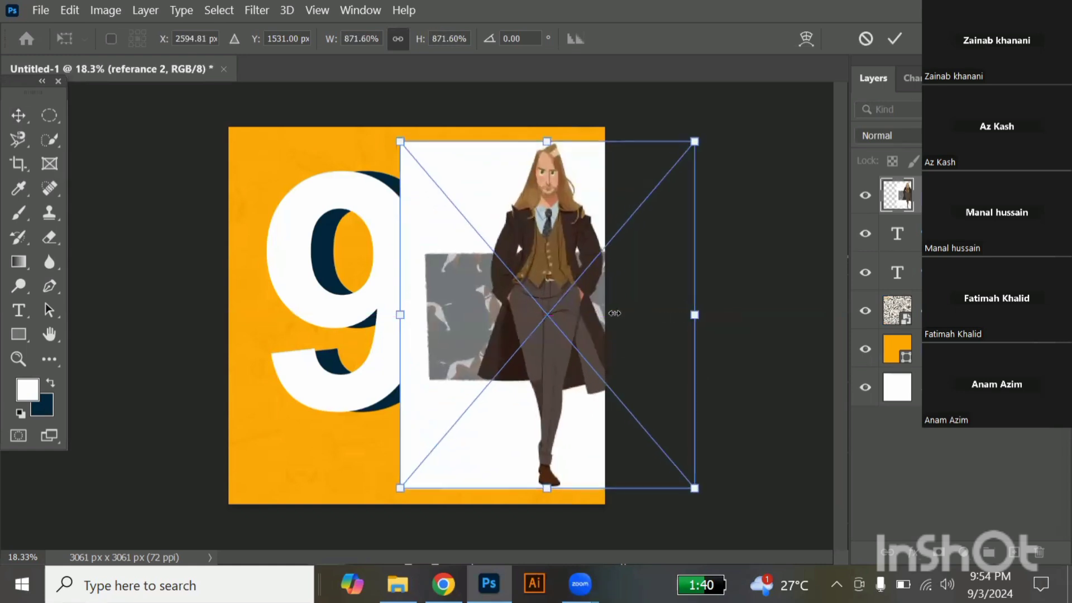
drag(695, 315, 644, 315)
drag(517, 237, 391, 256)
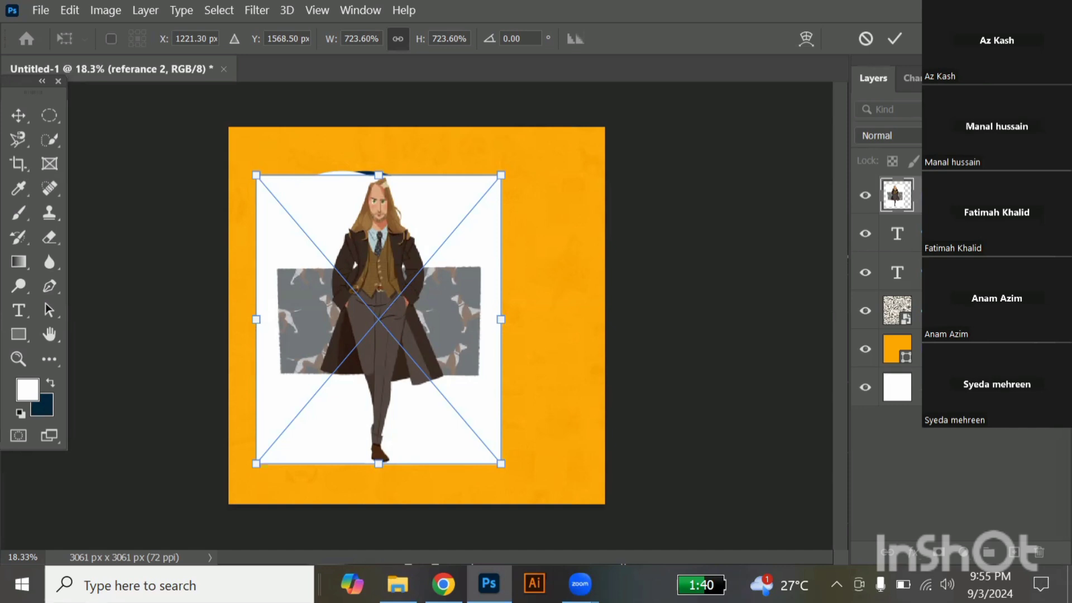
key(Return)
key(ctrl+alt+g)
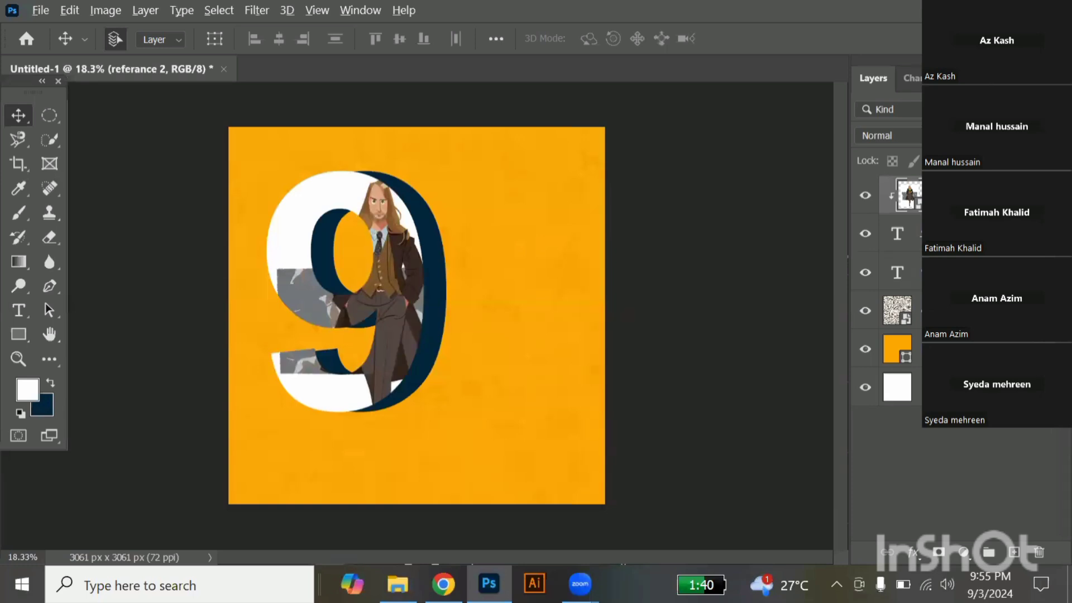
key(ctrl+alt+g)
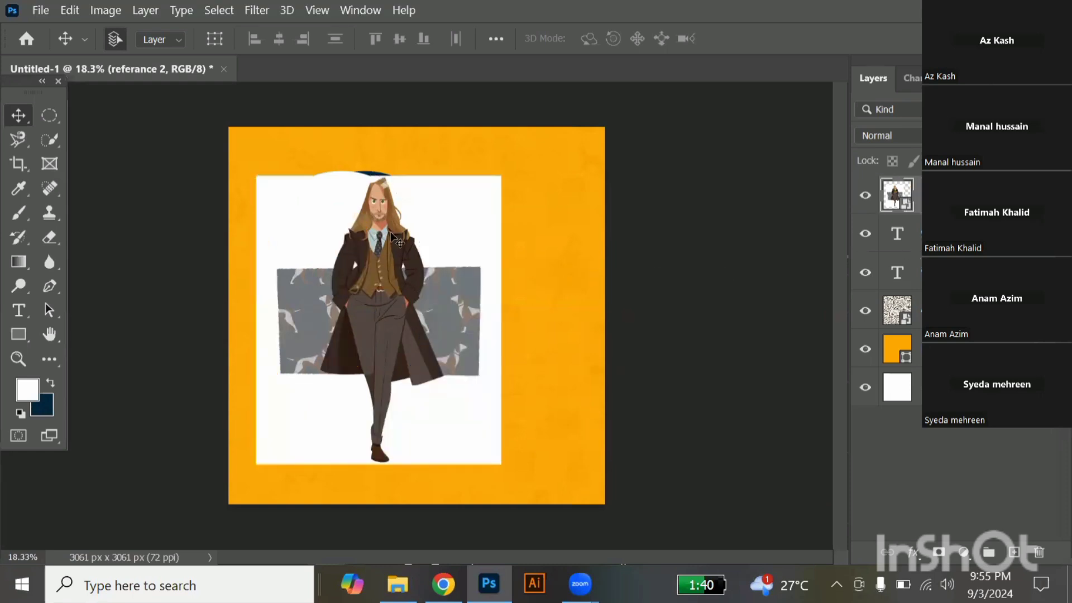
Copy a rectangular strip of the dog-patterned panel beside the man onto a new layer and move it left to extend the pattern.
click(48, 117)
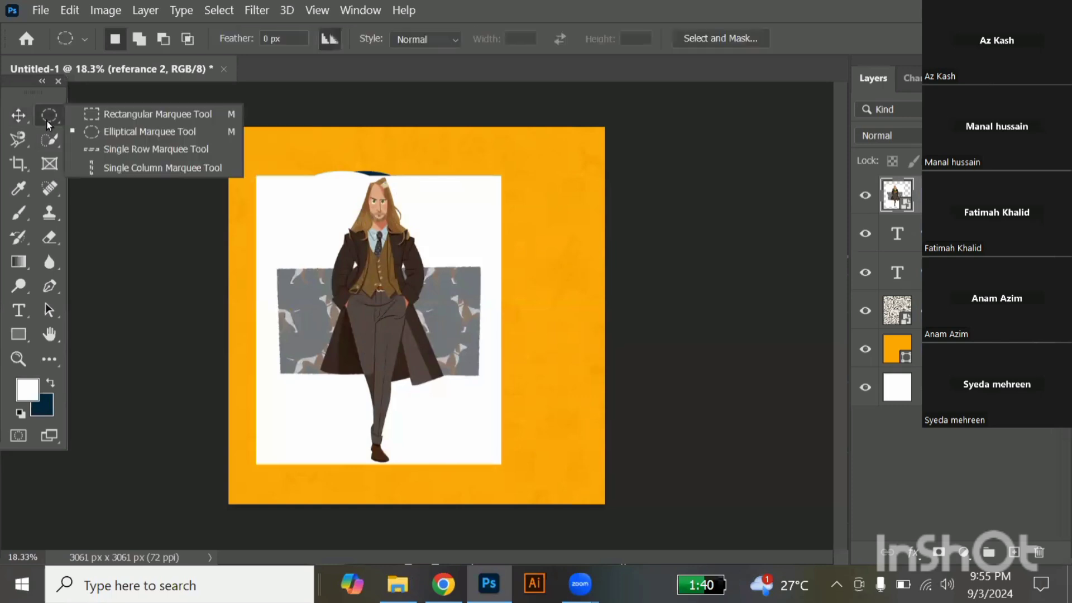
click(113, 114)
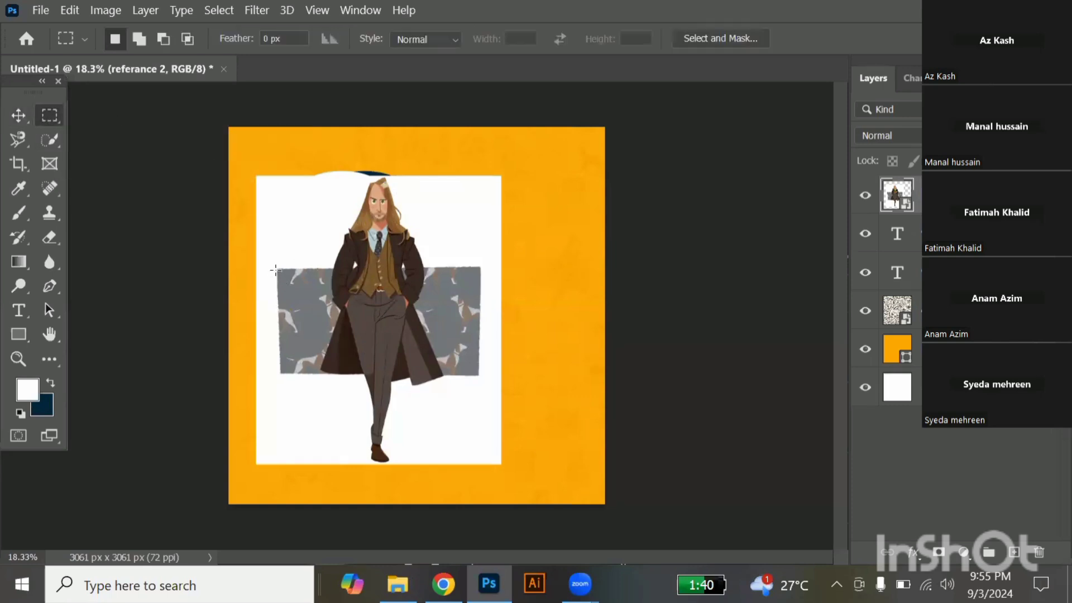
scroll(276, 274, up, 1)
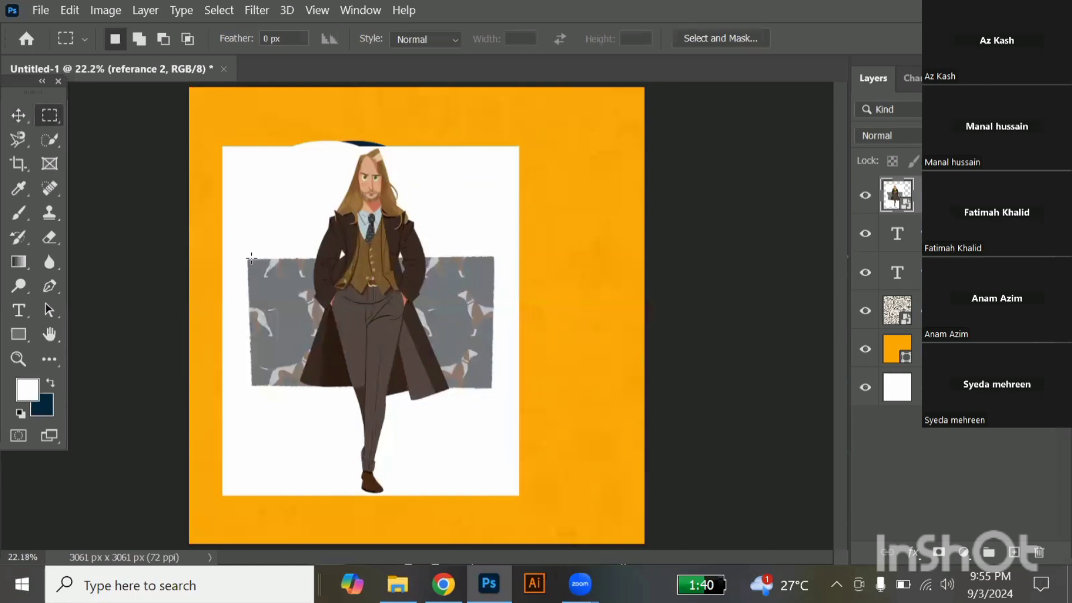
drag(252, 258, 300, 387)
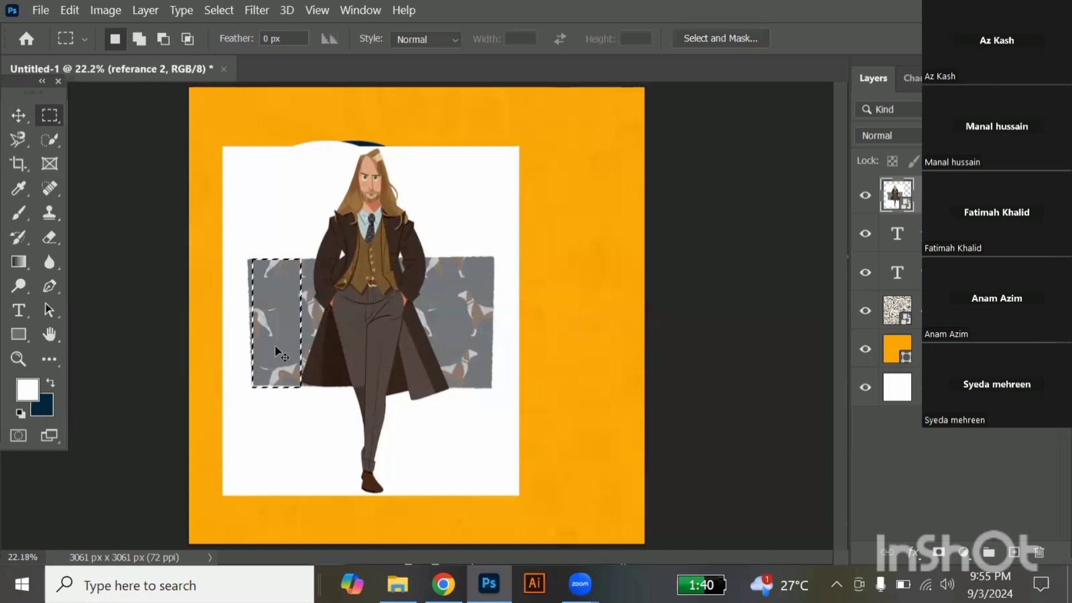
key(ctrl+j)
click(18, 116)
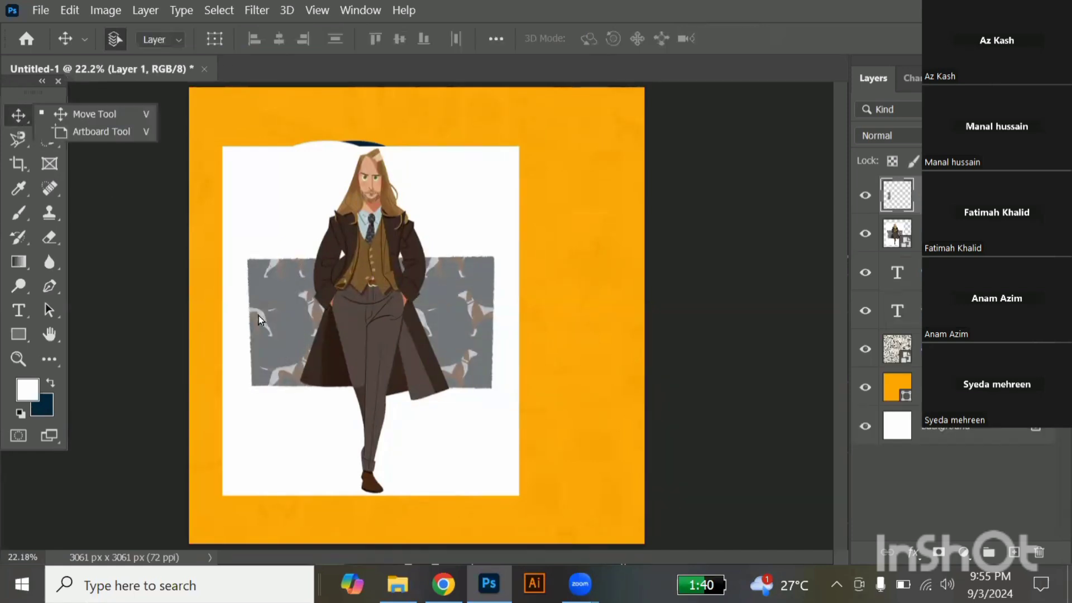
drag(271, 316, 243, 316)
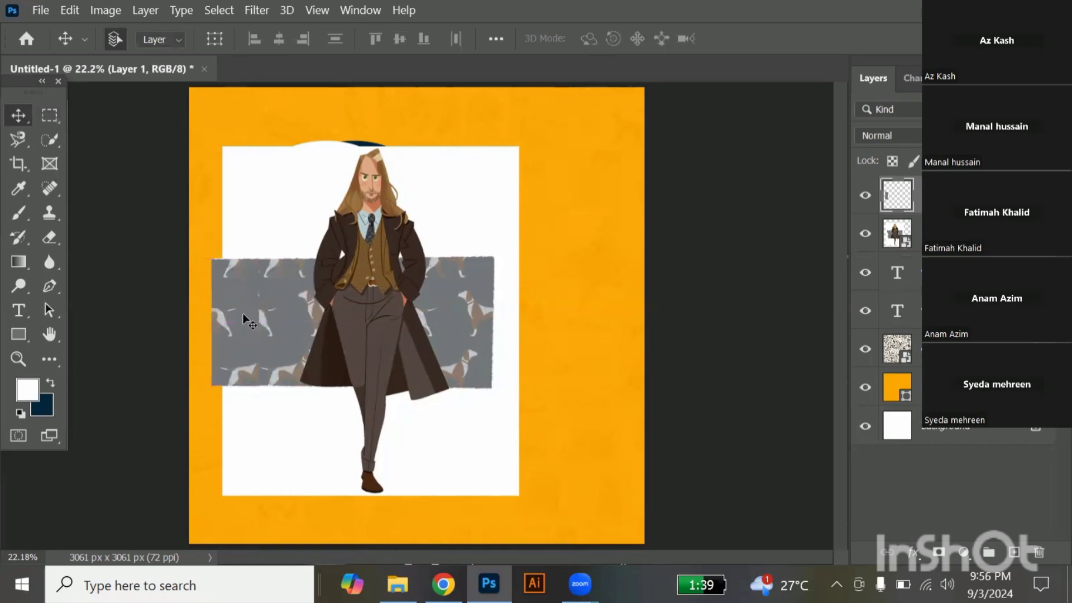
Merge the pattern strip with the illustration layer and clip the merged layer to the front "9".
shift+click(312, 303)
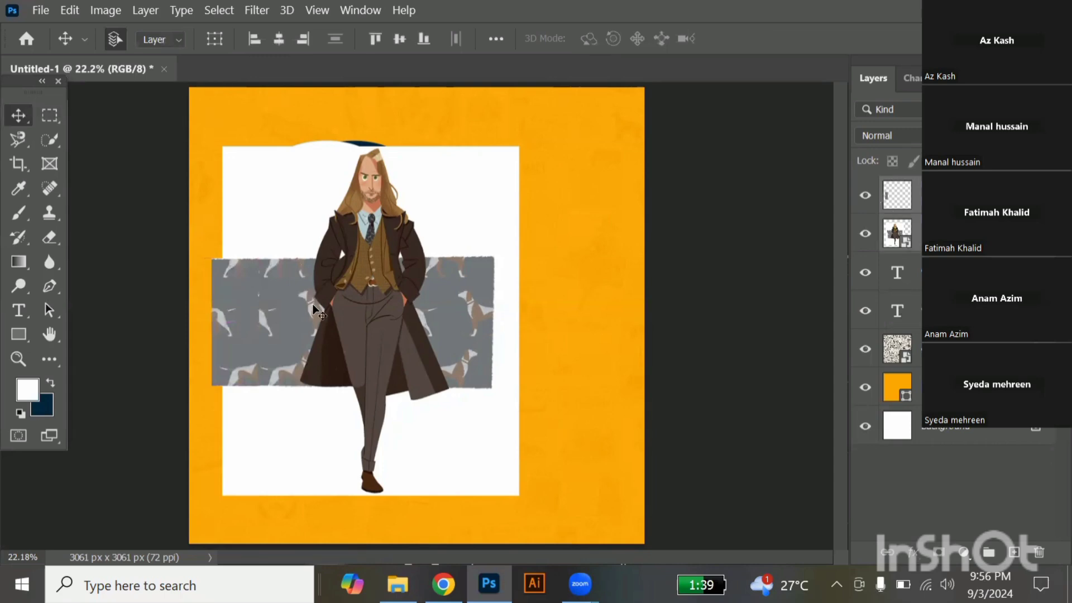
key(ctrl+e)
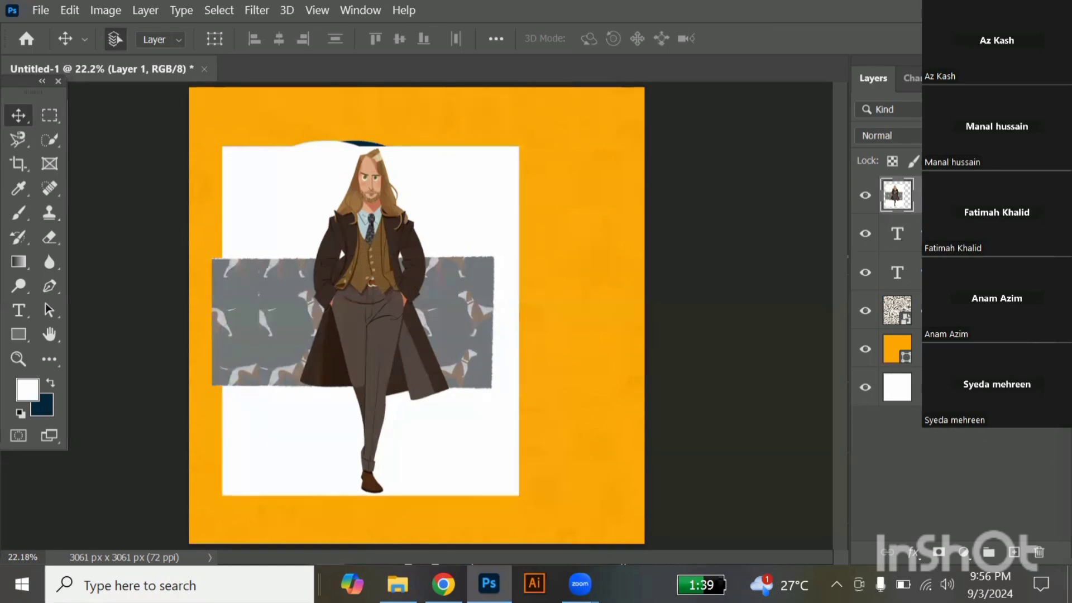
key(alt)
alt+click(943, 215)
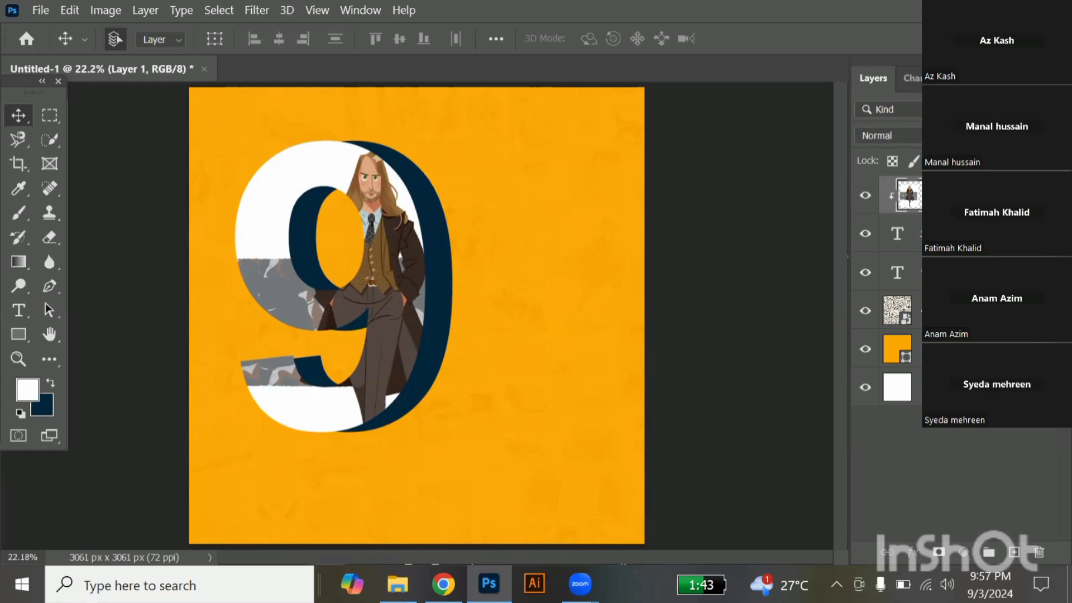
Unclip the merged illustration, enlarge it to 113.28%, and clip it back into the front "9" with the man positioned along the right stroke.
key(ctrl+alt+g)
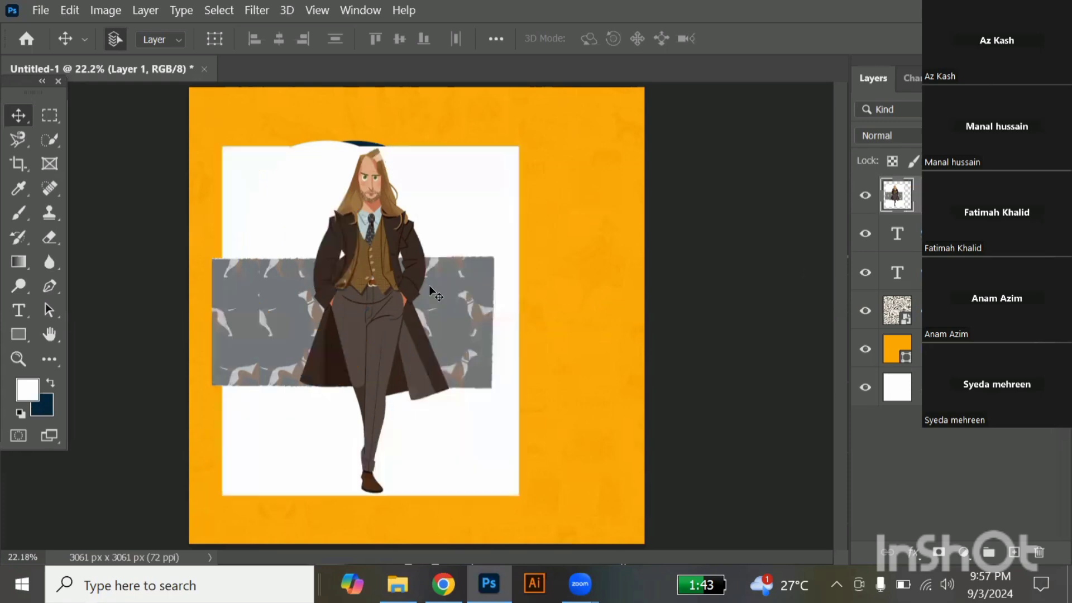
key(ctrl+t)
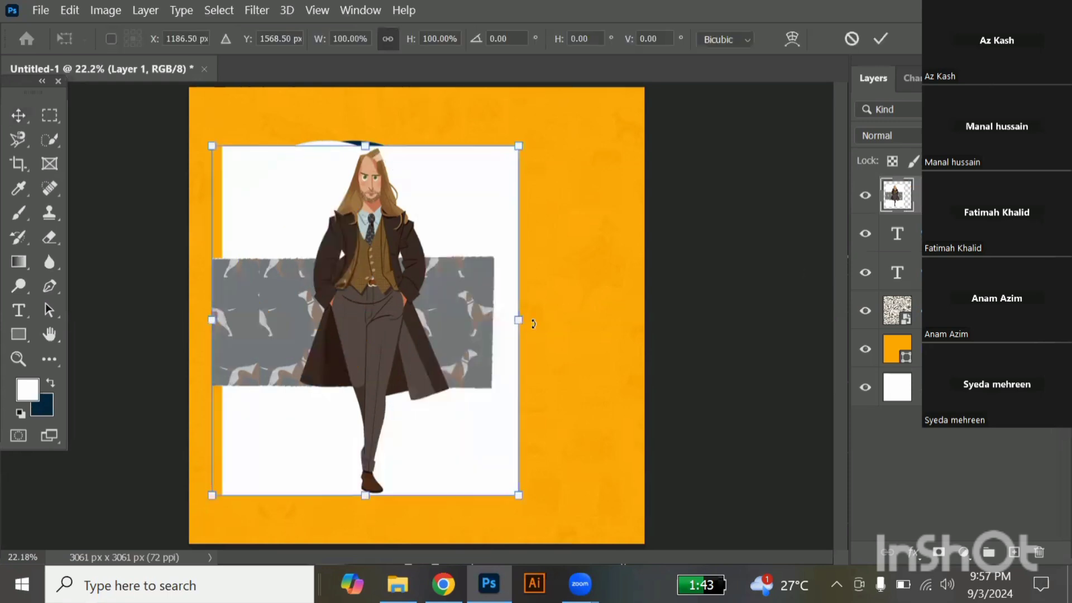
drag(519, 322, 560, 325)
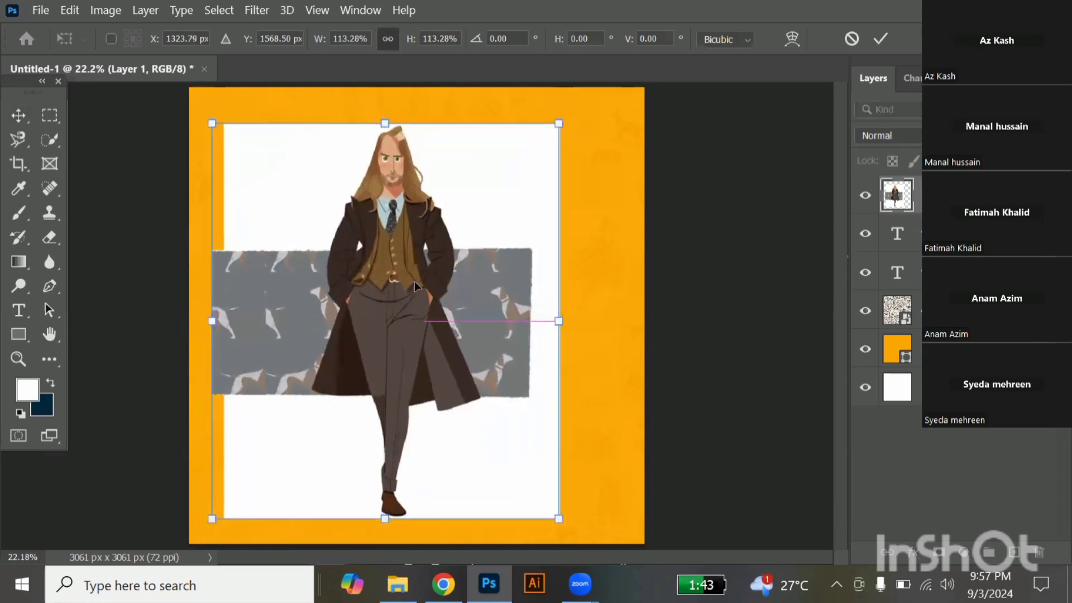
drag(414, 283, 390, 309)
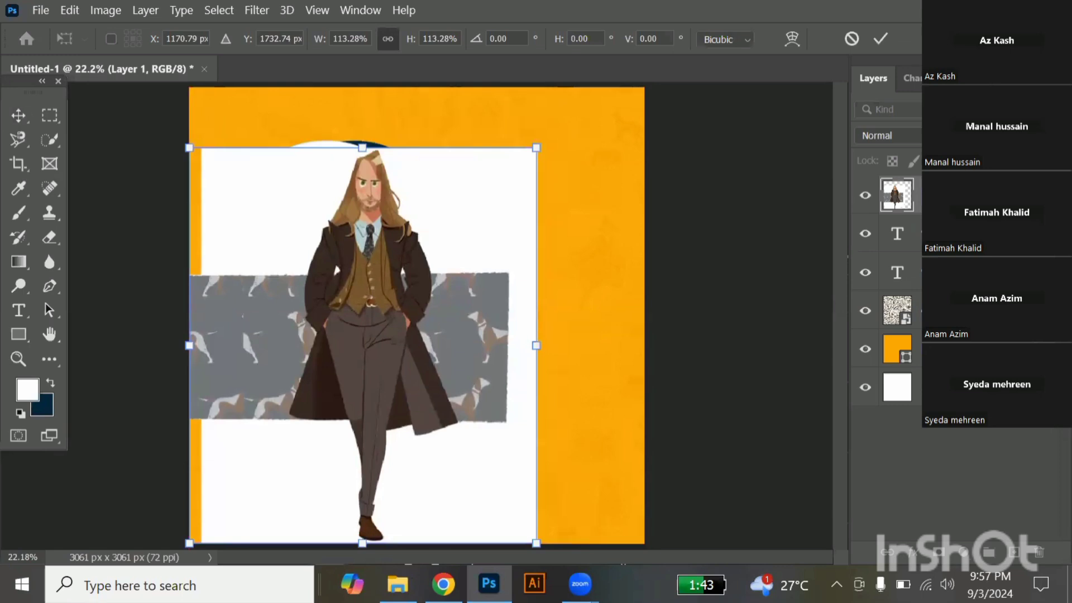
key(Return)
key(ctrl+alt+g)
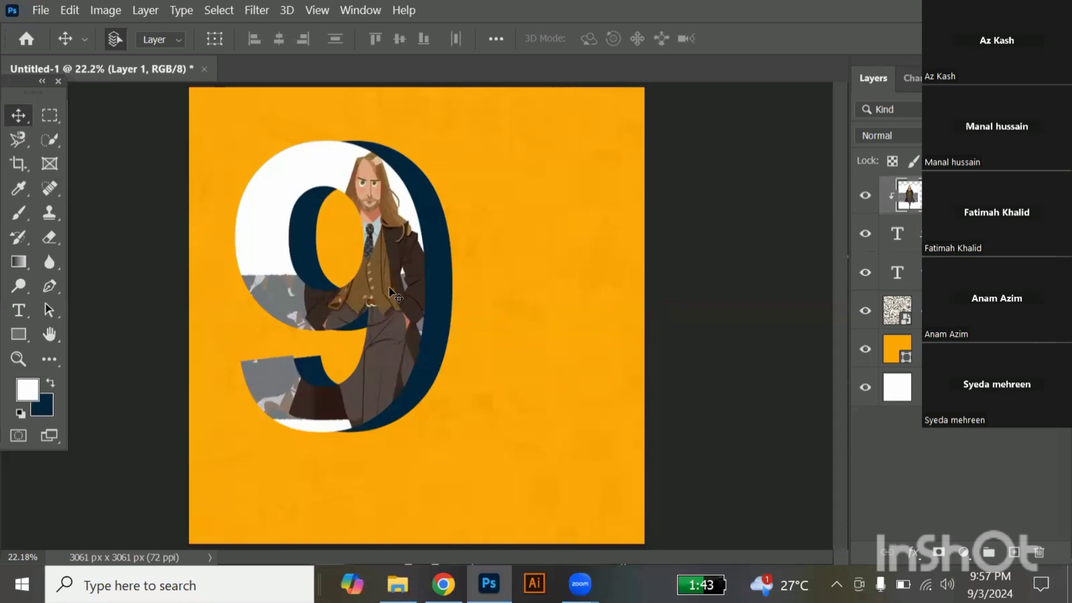
mouse_move(389, 292)
mouse_down()
mouse_move(394, 190)
mouse_move(427, 240)
mouse_move(416, 240)
mouse_move(402, 293)
mouse_up()
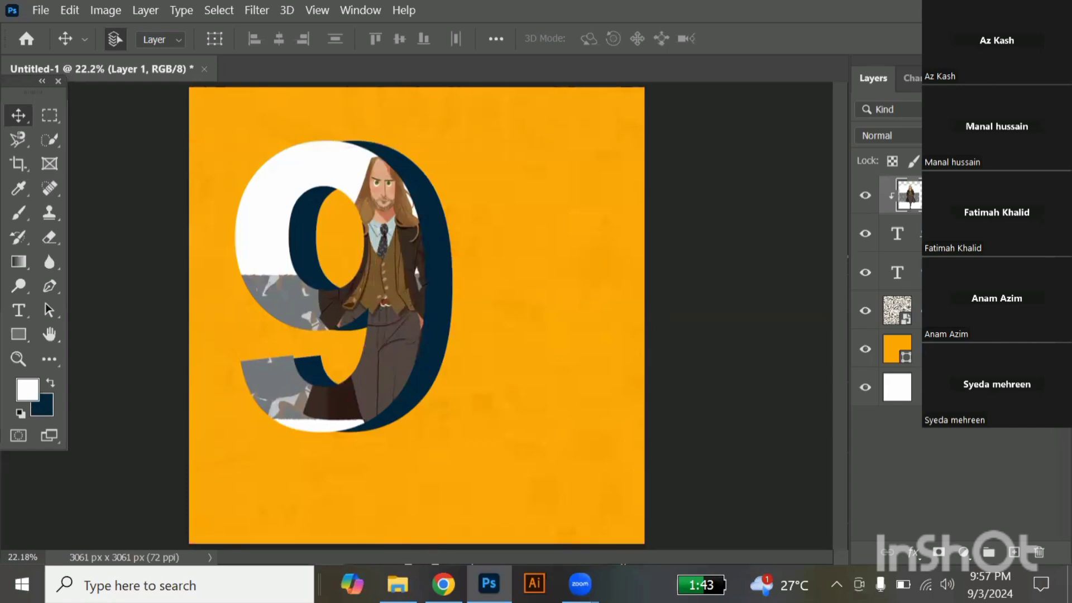
Unclip the illustration layer, duplicate it, and clip only the lower copy back into the front "9".
key(alt)
key(ctrl+alt+g)
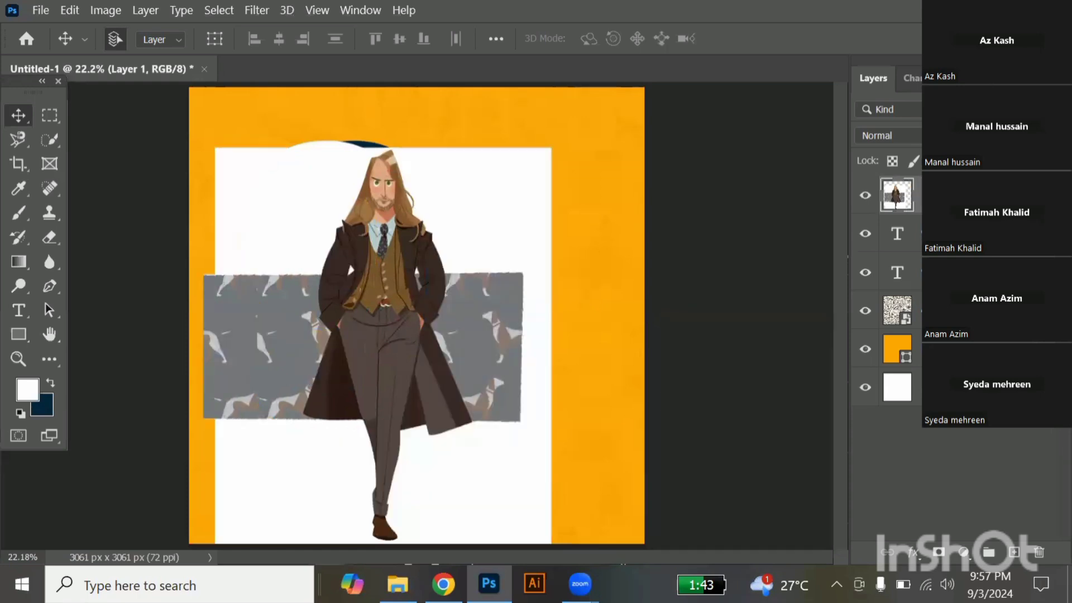
key(ctrl+j)
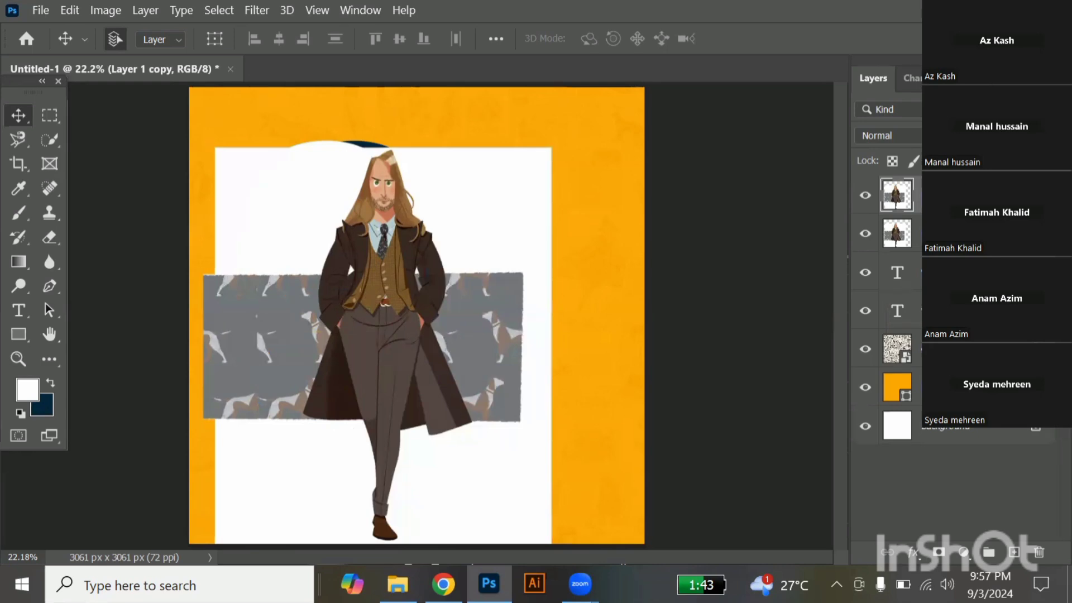
click(898, 234)
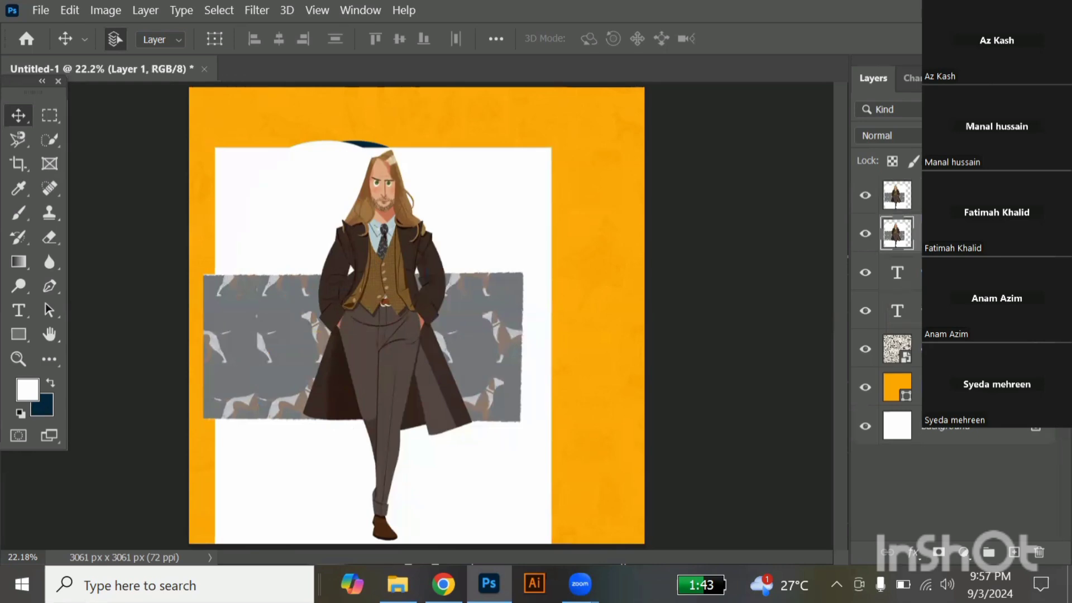
key(ctrl+alt+g)
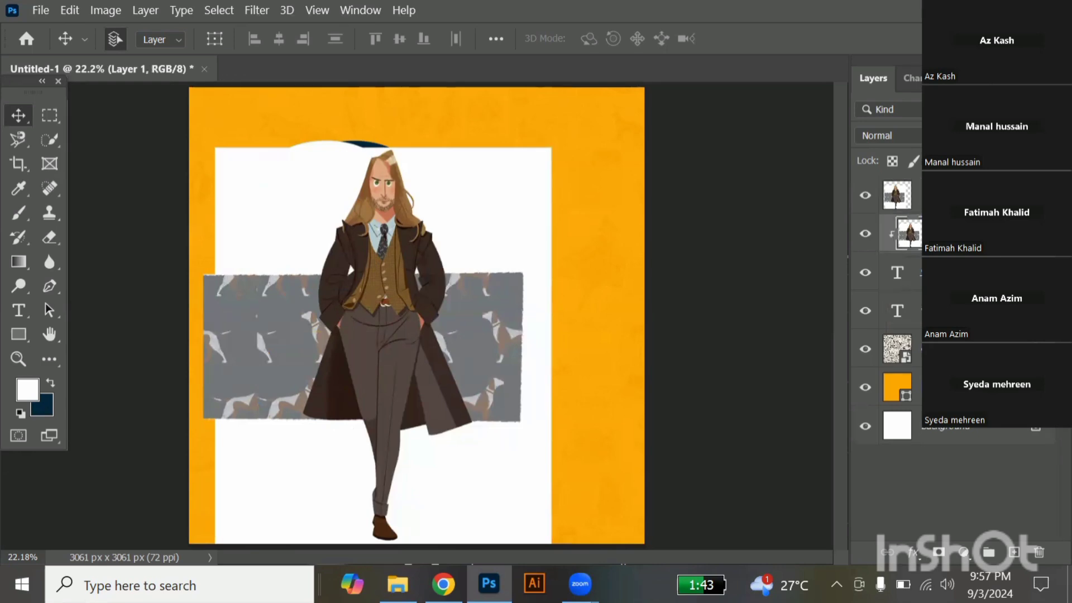
Compare the clipped result with the upper illustration copy hidden and shown, and set the upper copy's opacity to 40%.
click(865, 196)
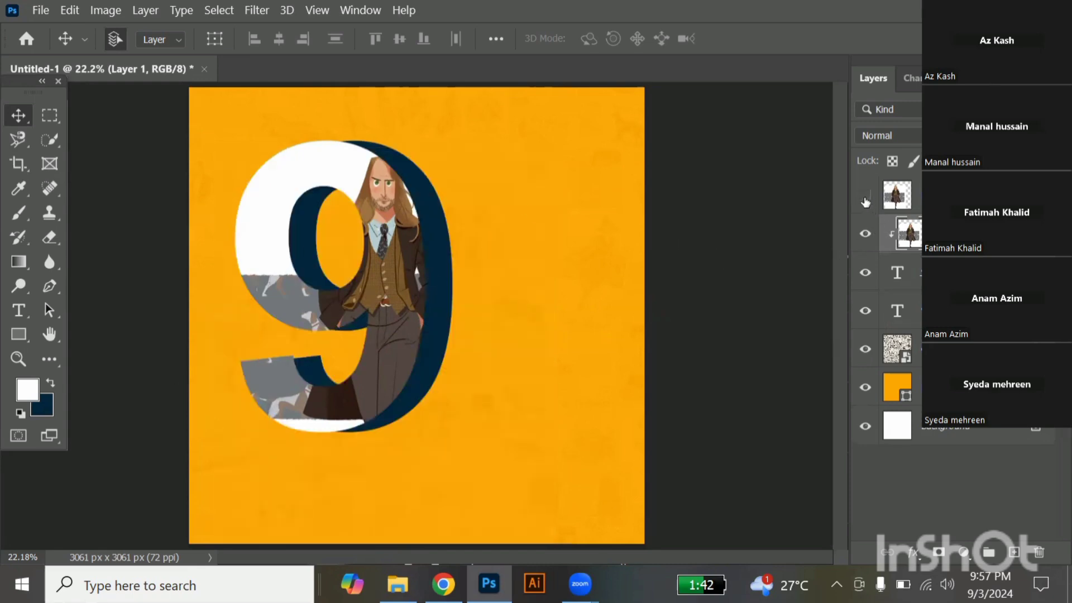
click(866, 197)
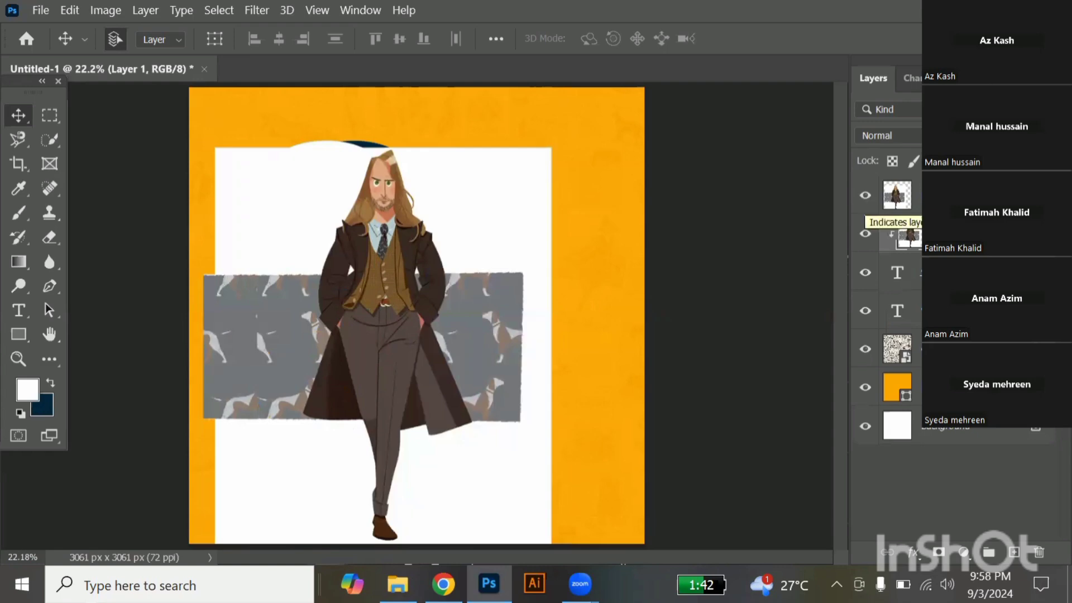
click(943, 196)
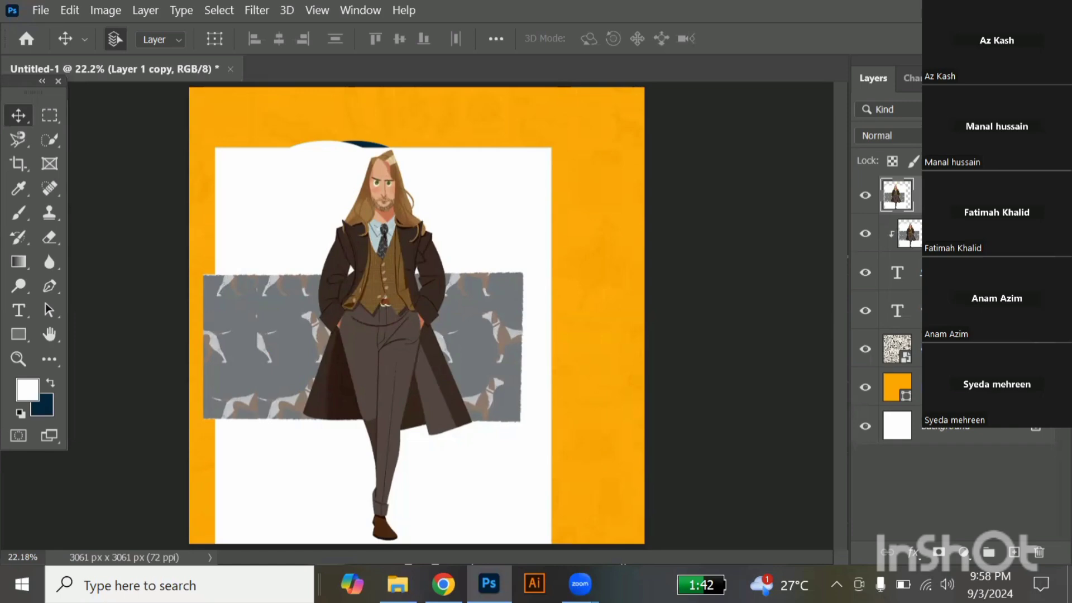
key(4)
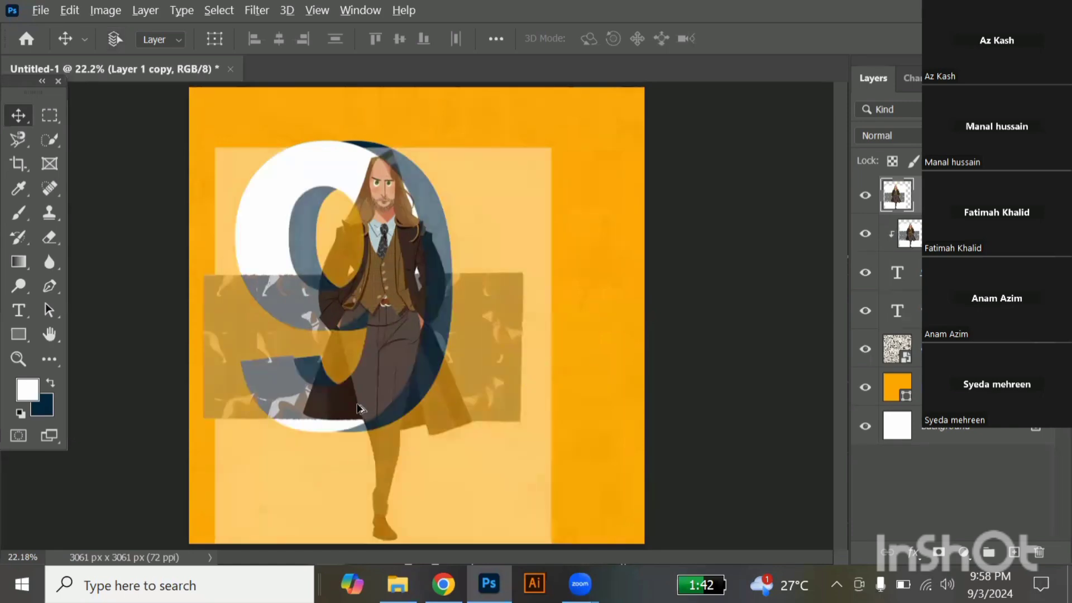
Start a Pen path on the upper copy, curving along the front "9"'s lower outer edge to the trousers' dark center line.
scroll(486, 285, up, 4)
scroll(485, 288, down, 5)
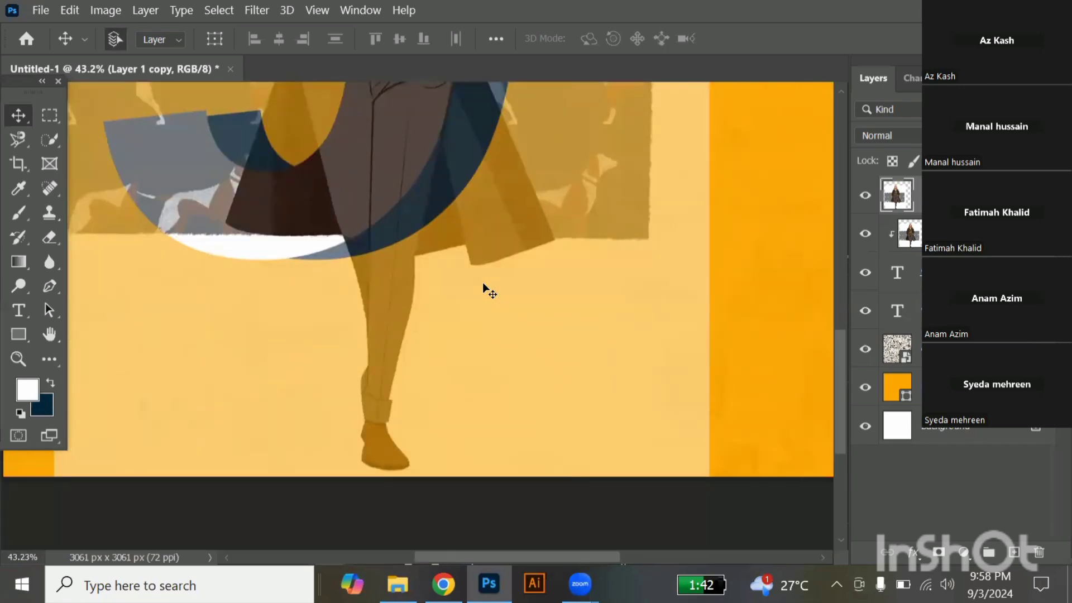
key(p)
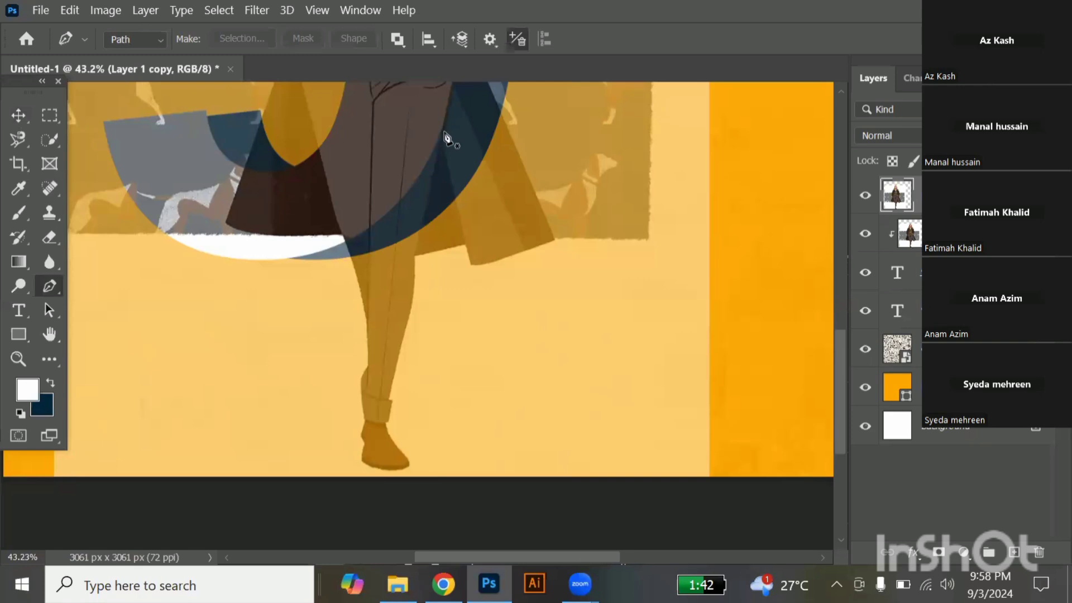
scroll(447, 139, up, 4)
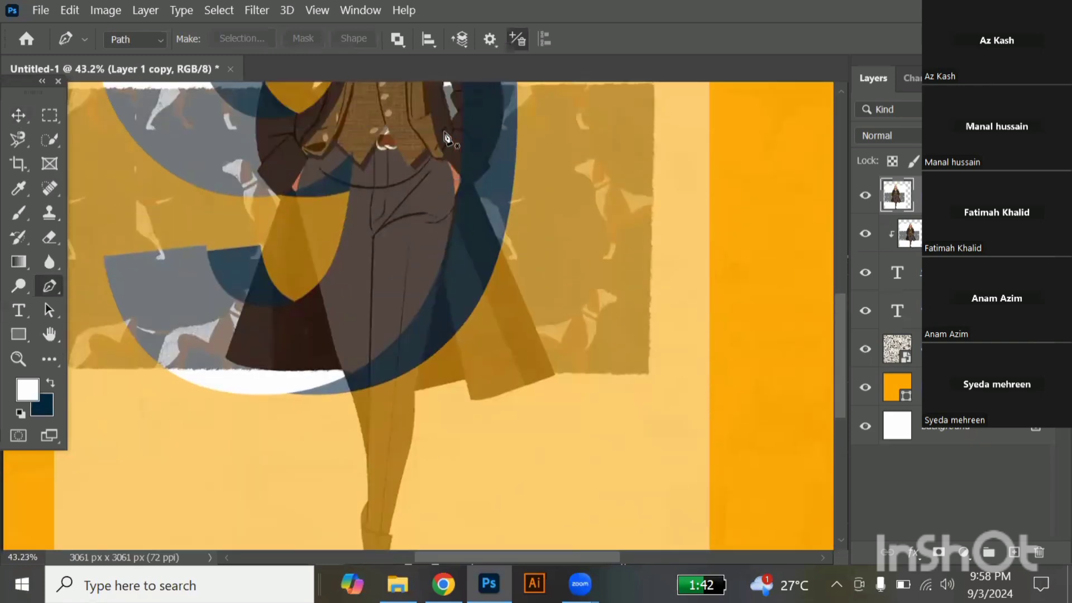
scroll(446, 138, down, 4)
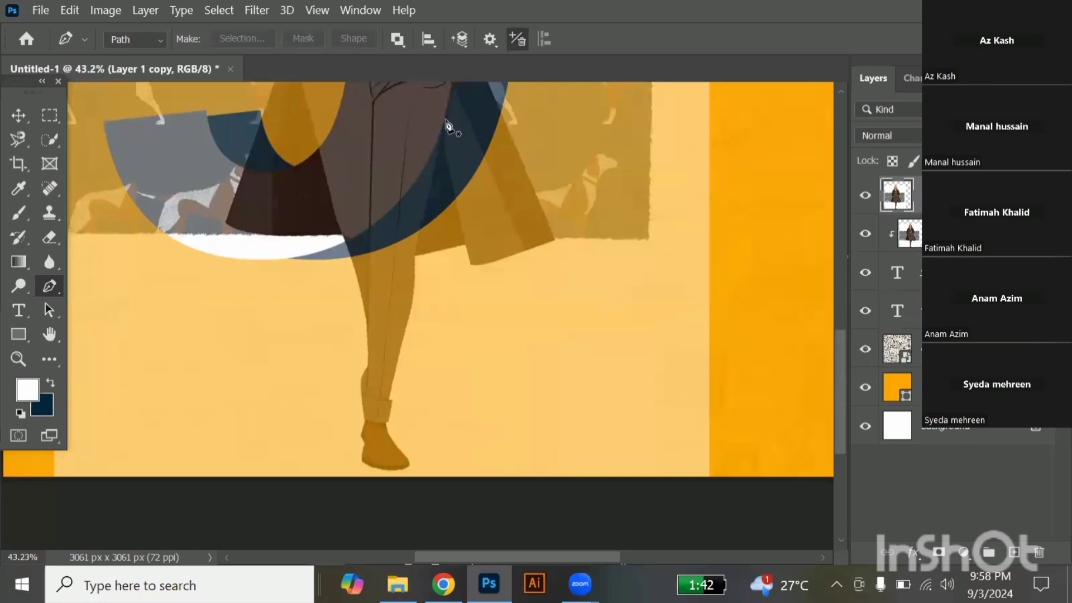
click(446, 120)
drag(372, 224, 321, 257)
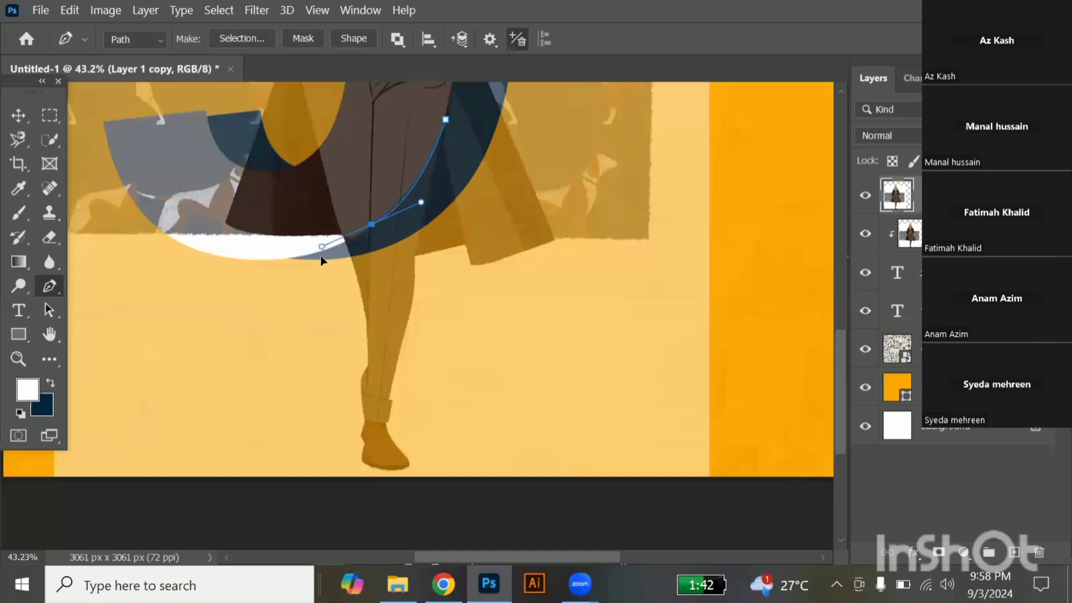
click(371, 225)
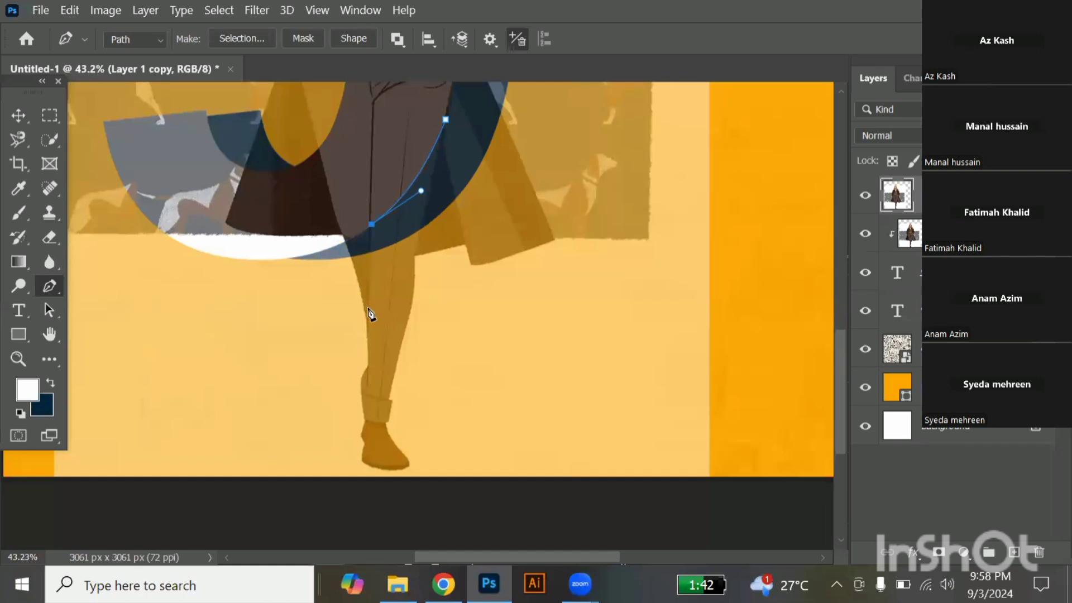
Continue the path from the "9"'s edge down the trouser leg to the rear calf bulge, ending in a corner point.
scroll(366, 329, up, 2)
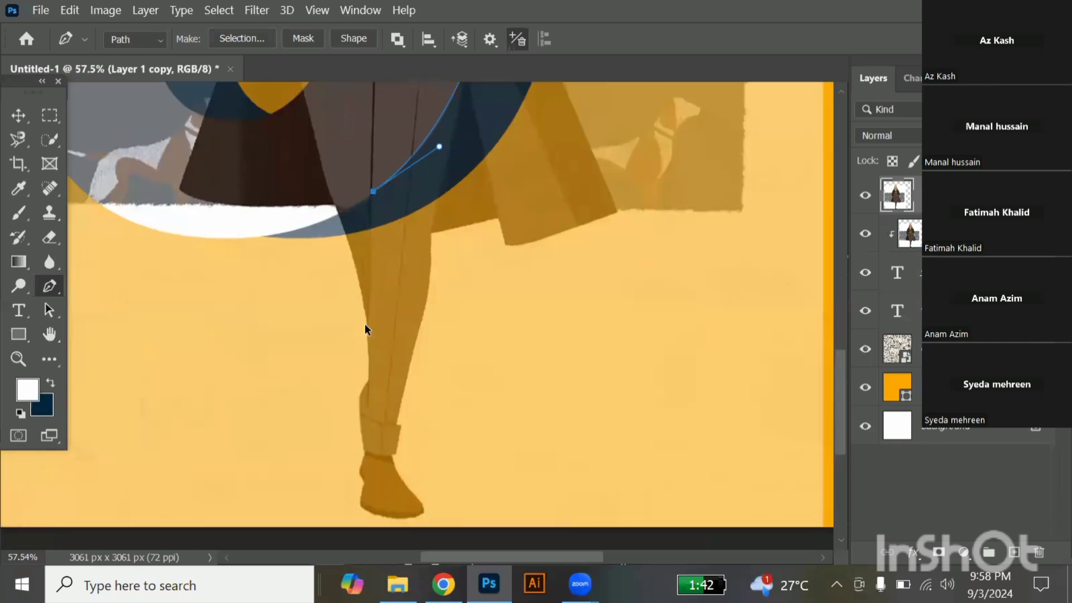
scroll(365, 329, up, 1)
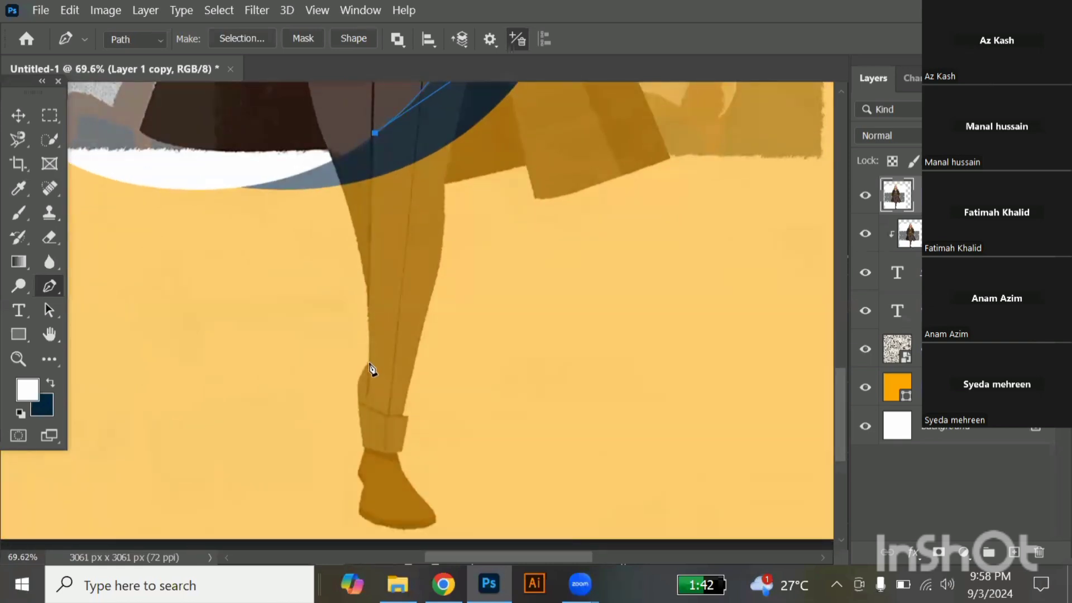
drag(370, 363, 372, 387)
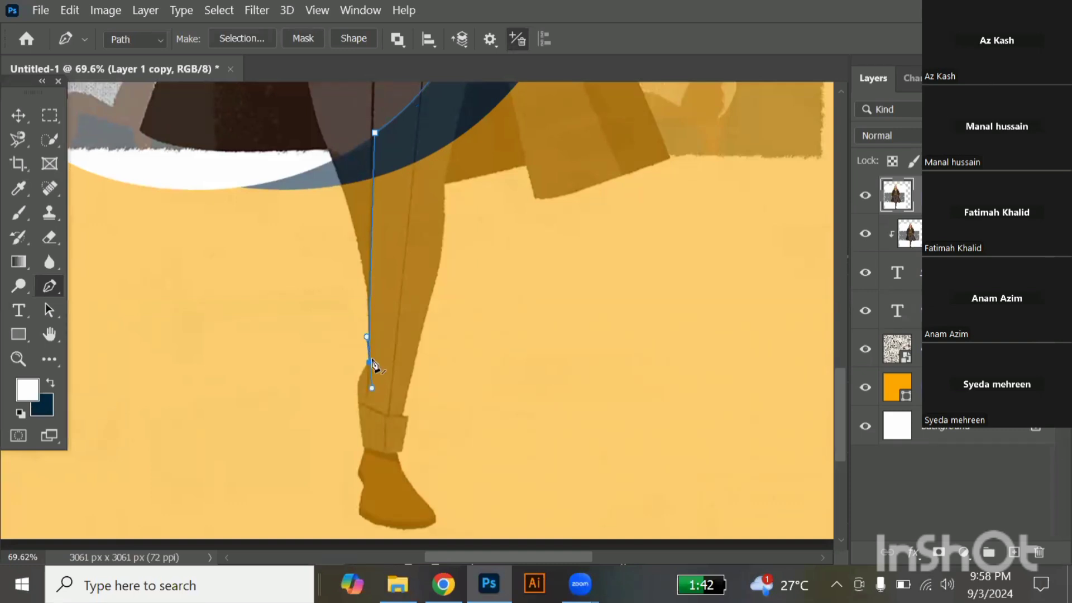
click(369, 364)
Trace the path around the calf bulge, down the back of the trouser cuff, and onto the back of the shoe.
scroll(371, 369, down, 3)
scroll(375, 320, up, 5)
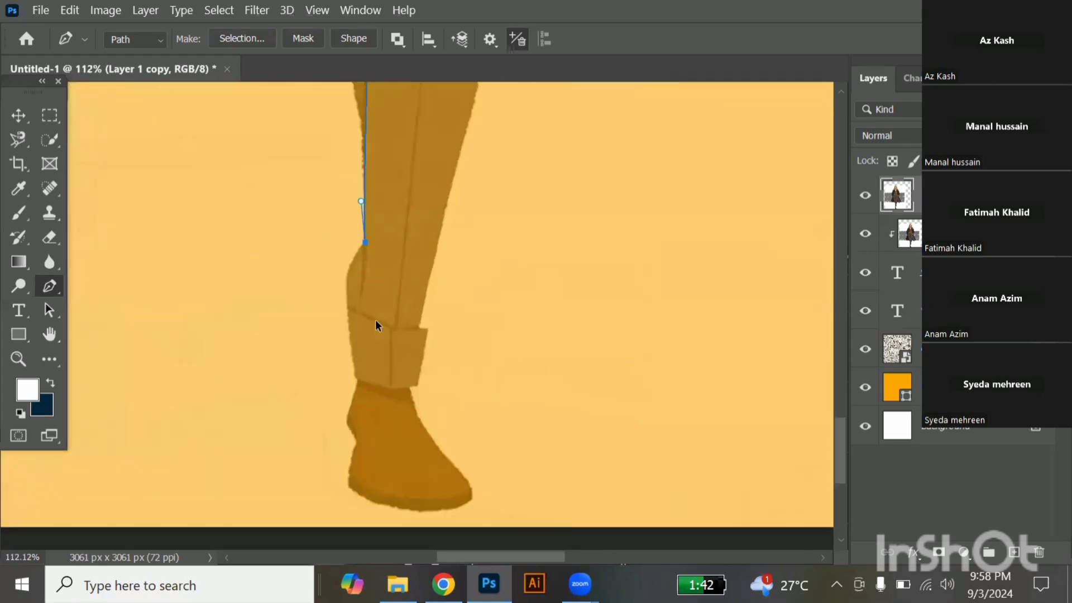
click(336, 271)
drag(340, 279, 335, 289)
alt+click(335, 270)
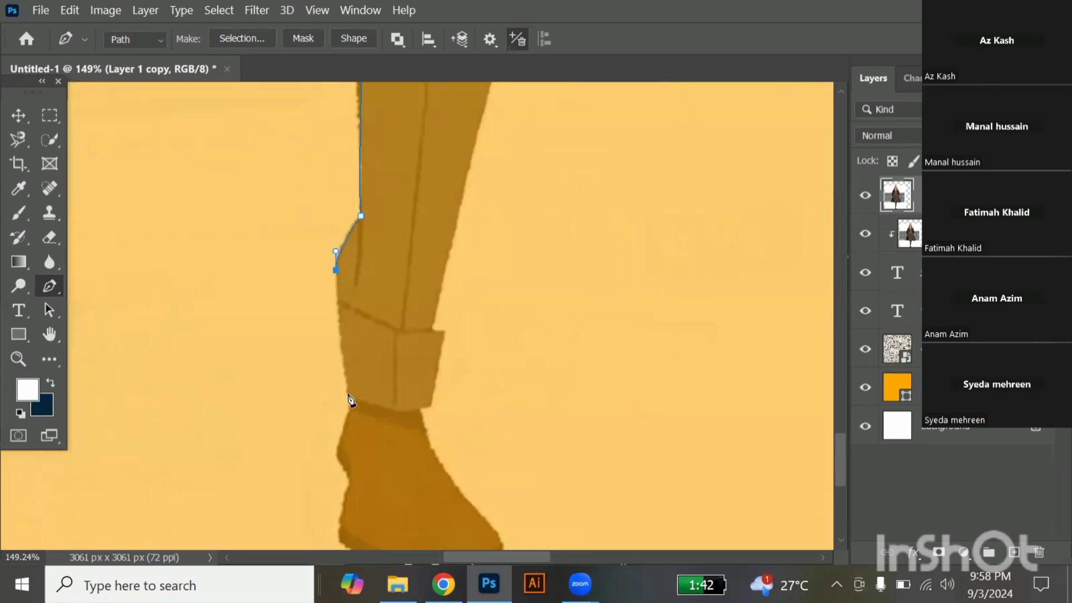
click(349, 393)
click(337, 457)
Trace the path through the heel notch, down to the back of the sole, and along the curved sole to the toe.
scroll(341, 457, up, 4)
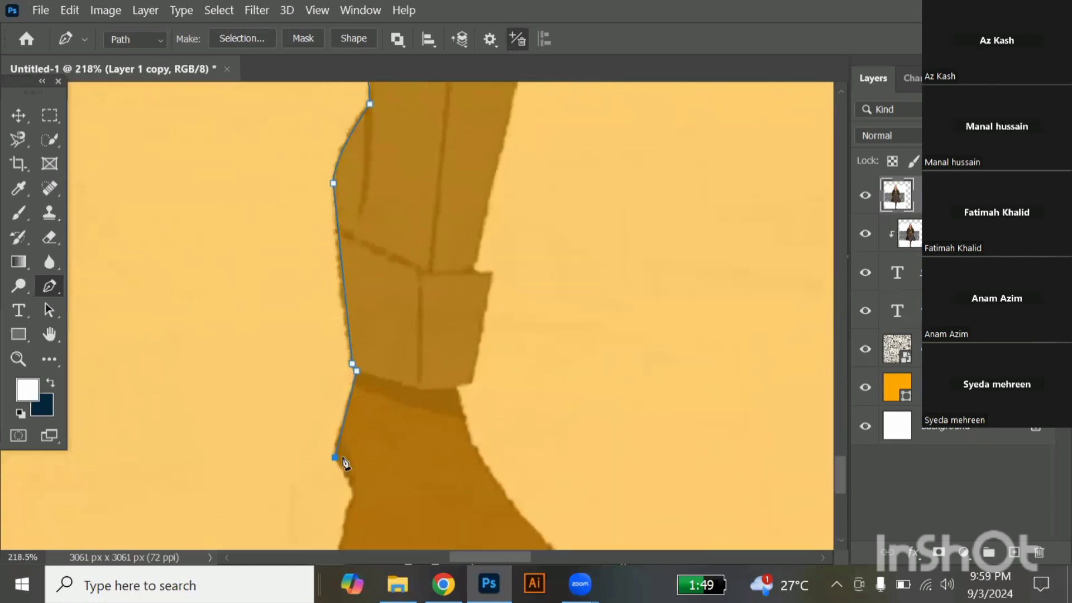
scroll(343, 458, down, 2)
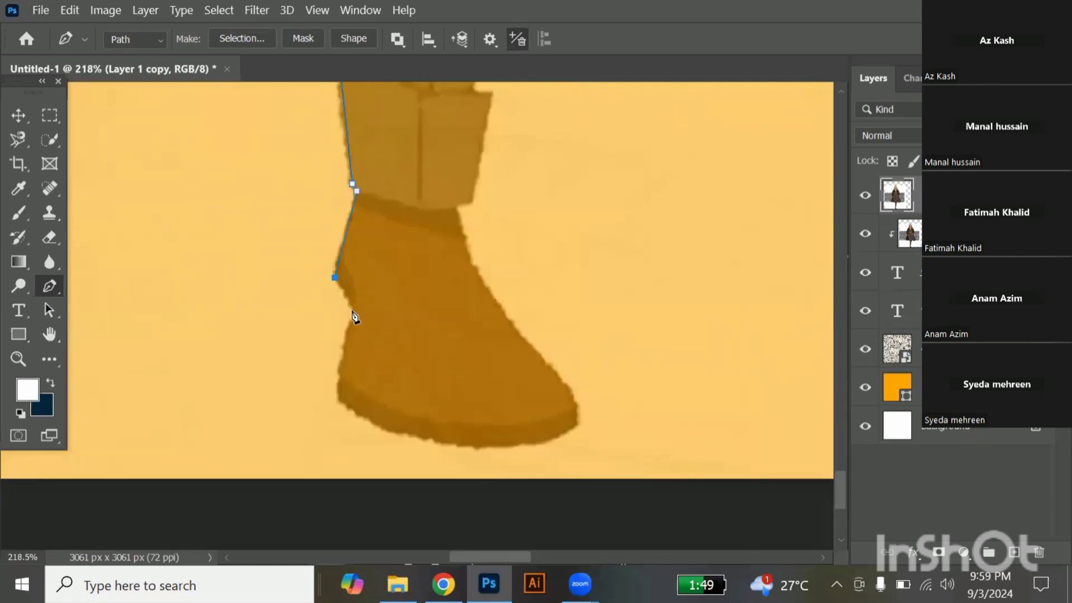
drag(352, 296, 352, 322)
alt+click(352, 310)
drag(345, 330, 334, 339)
alt+click(345, 330)
mouse_move(339, 398)
mouse_down()
mouse_move(346, 411)
mouse_move(342, 403)
mouse_up()
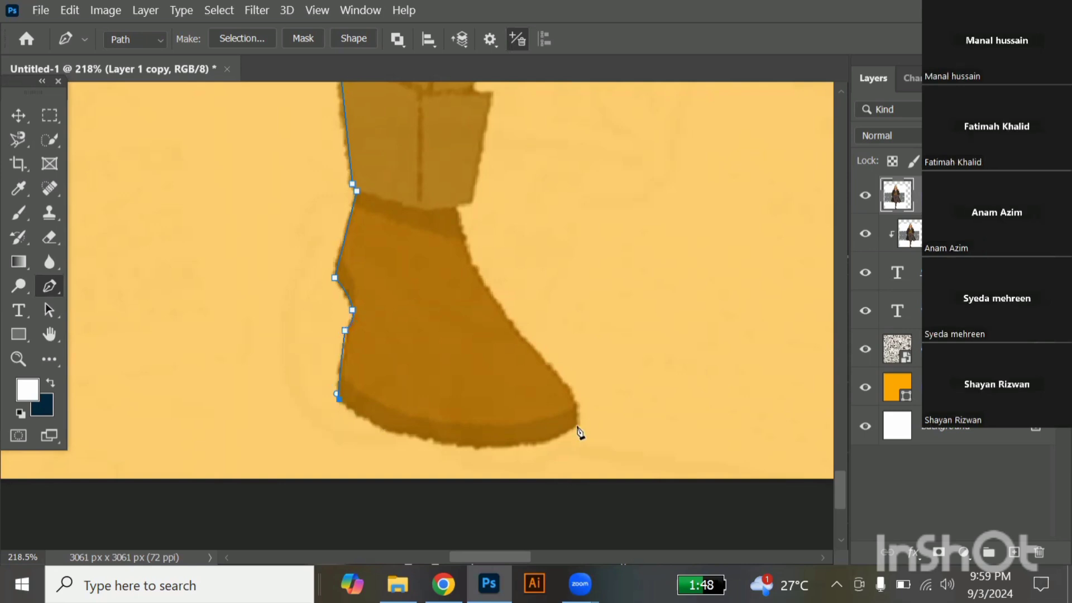
drag(589, 413, 697, 374)
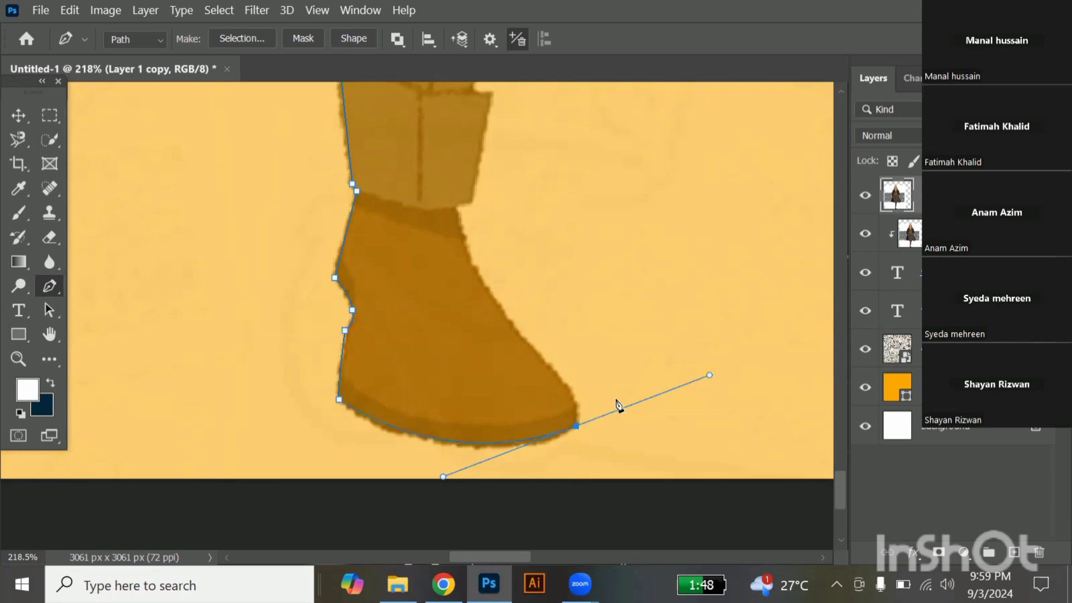
alt+click(576, 425)
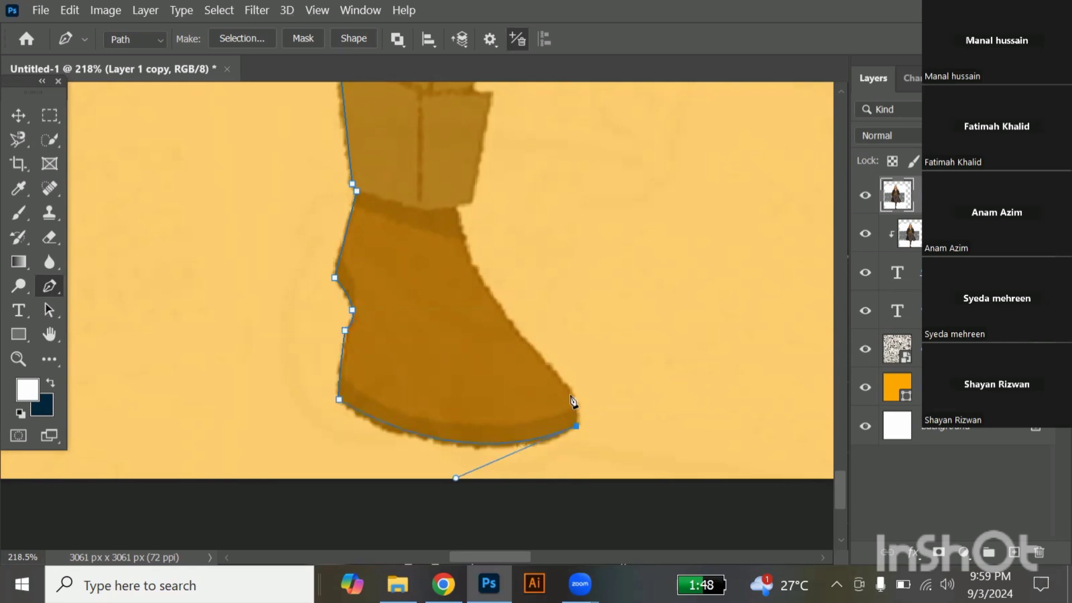
click(572, 389)
drag(559, 368, 560, 364)
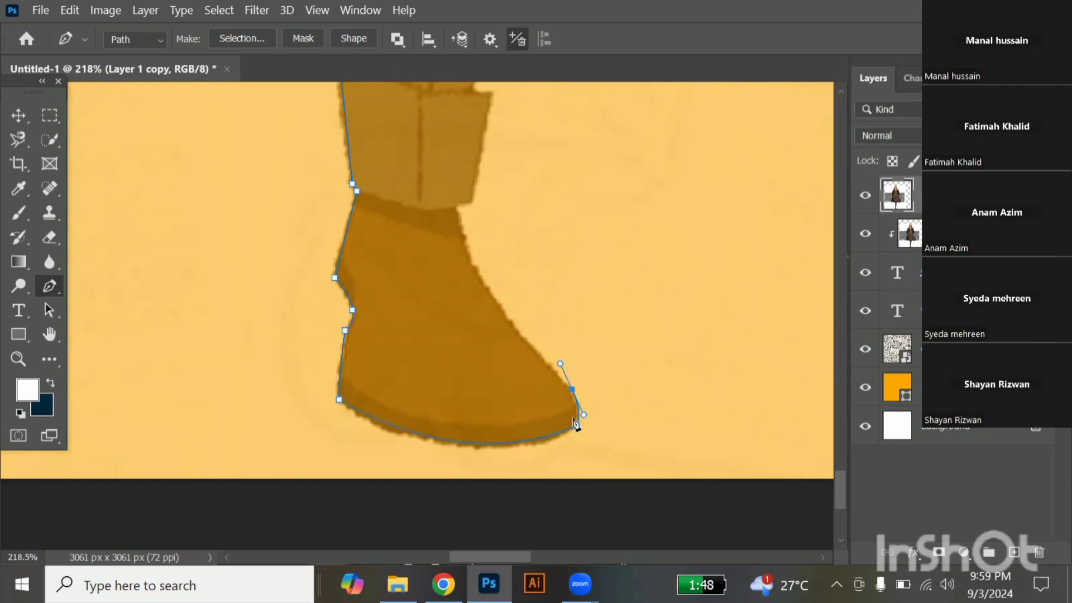
key(ctrl+z)
Trace the path around the rounded toe tip up to the start of the shoe's front slope.
click(575, 402)
drag(498, 305, 482, 273)
key(ctrl+z)
click(545, 364)
drag(544, 363, 569, 381)
alt+click(544, 363)
Curve the path up the shoe's front slope to the bottom of the trouser cuff, ending in a corner point.
click(457, 207)
drag(450, 169, 459, 154)
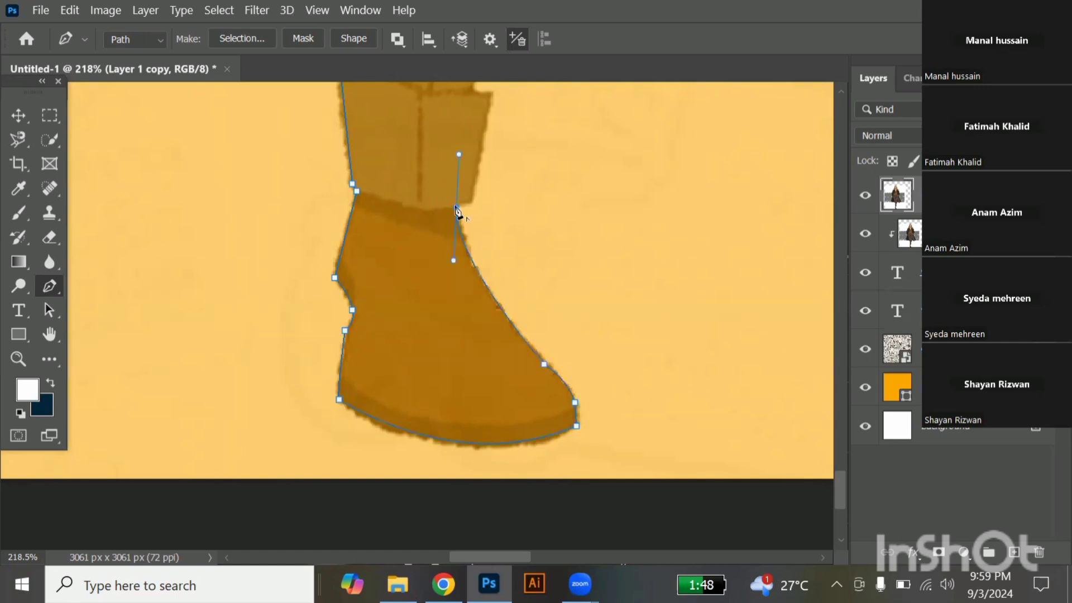
click(457, 209)
Trace the path along the cuff's lower front corner, up its front edge, and in to where the cuff's top meets the leg.
click(476, 211)
key(ctrl+z)
click(473, 202)
click(489, 92)
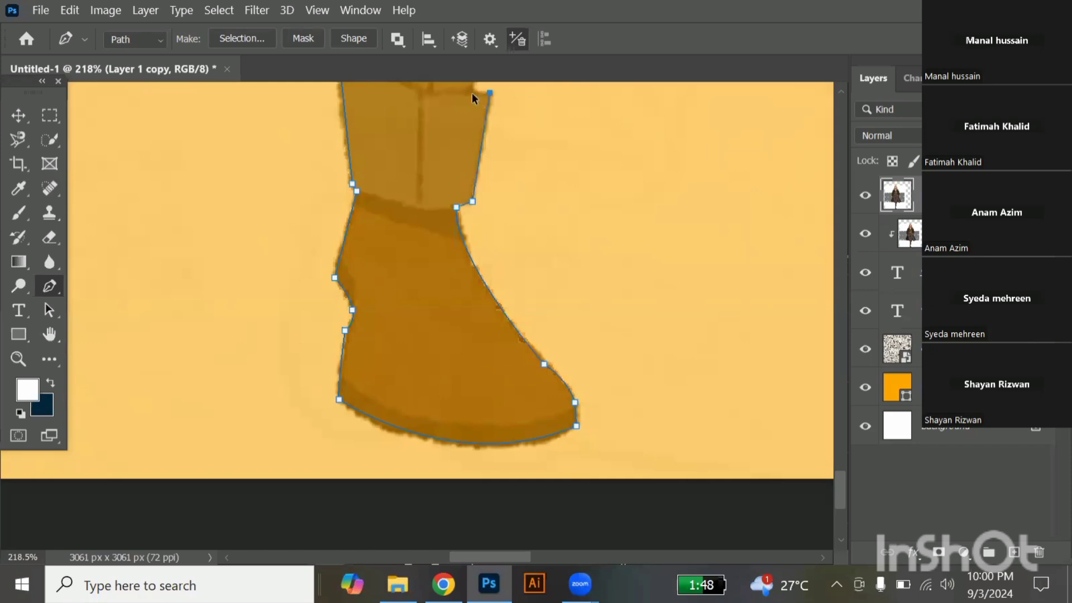
scroll(473, 98, up, 3)
scroll(473, 98, up, 6)
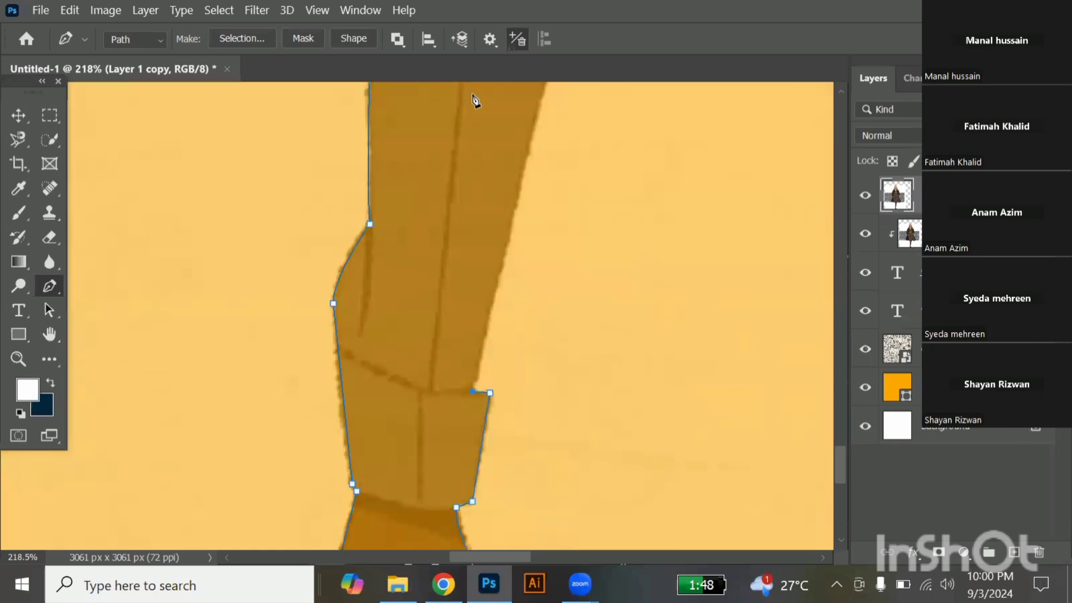
scroll(473, 101, down, 2)
scroll(525, 163, up, 2)
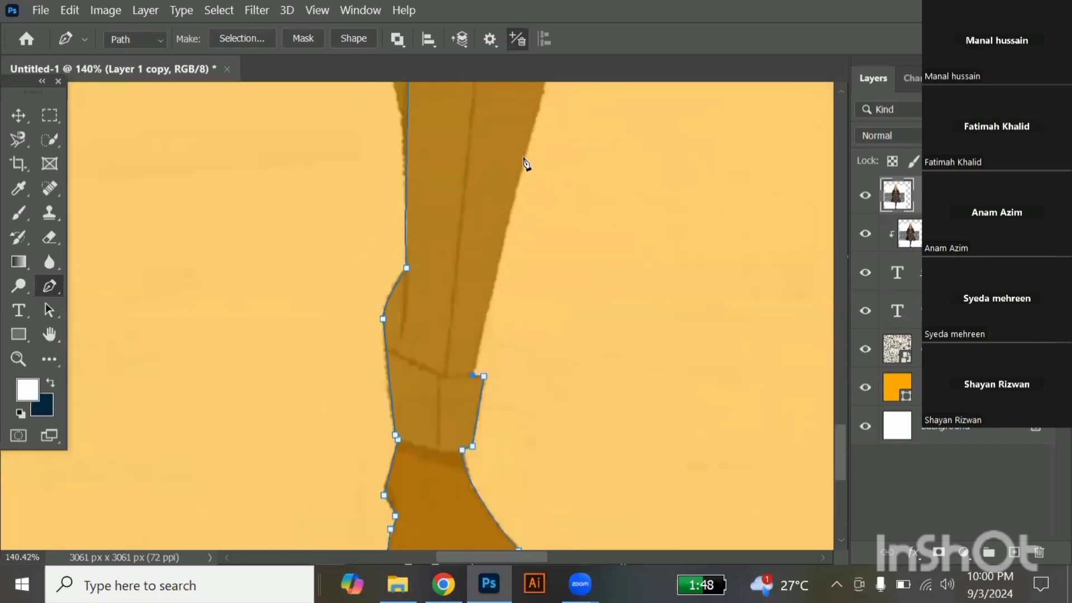
click(491, 143)
key(ctrl+z)
click(599, 171)
key(ctrl+z)
click(598, 185)
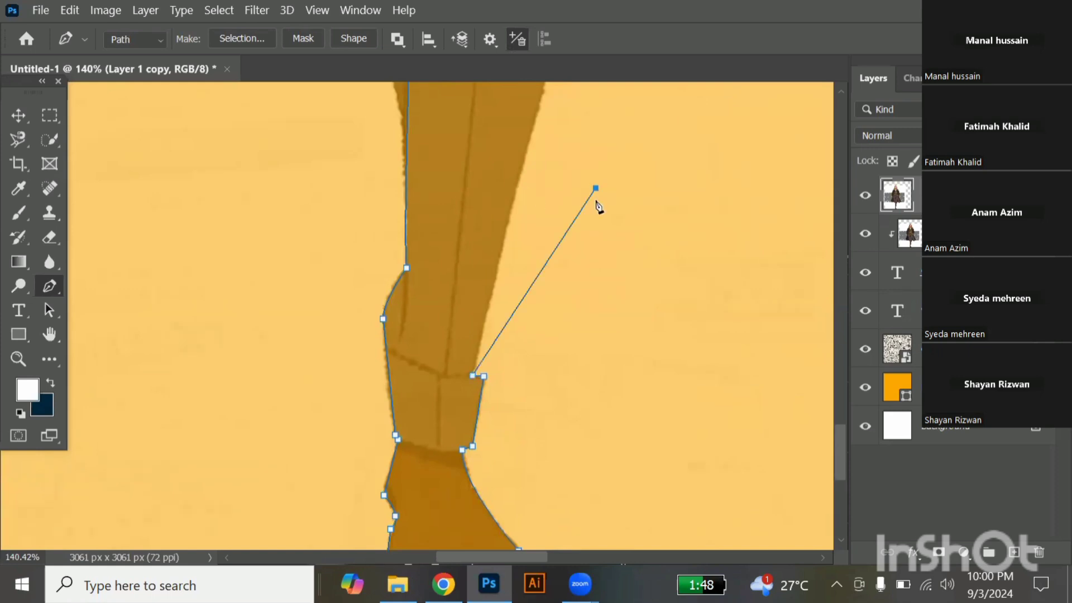
key(ctrl+z)
click(493, 179)
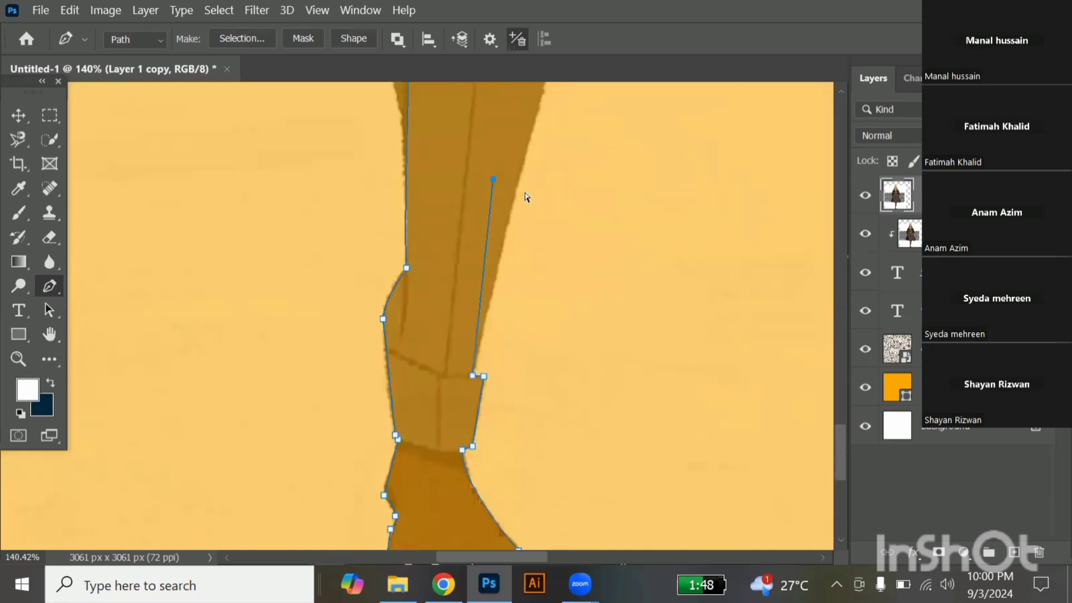
key(ctrl+z)
Trace the path up the front edge of the leg, curving it to the coat hem and ending in a corner point.
click(523, 164)
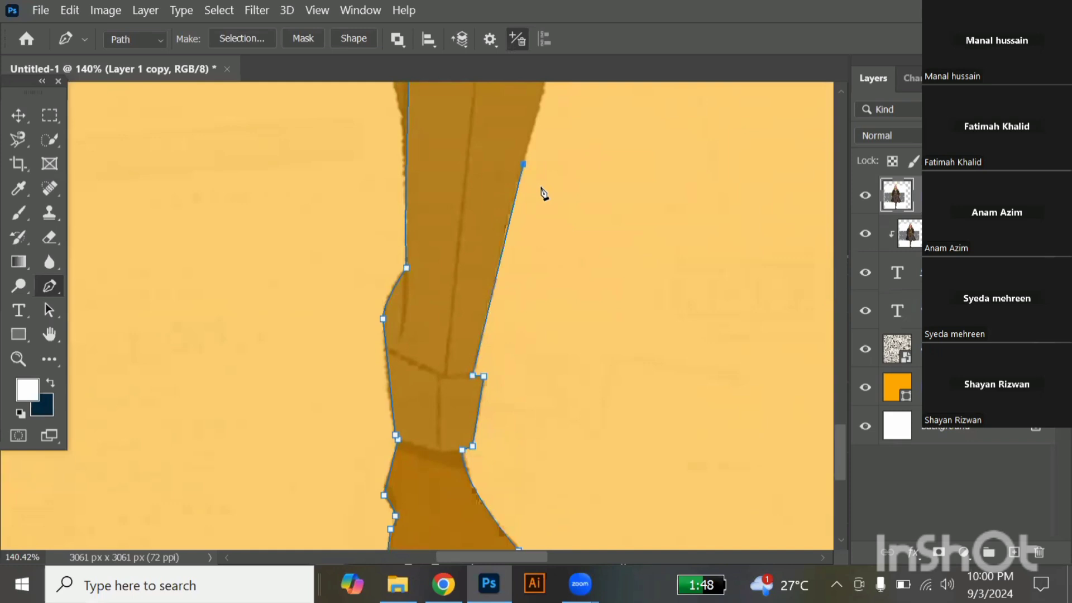
scroll(542, 193, up, 3)
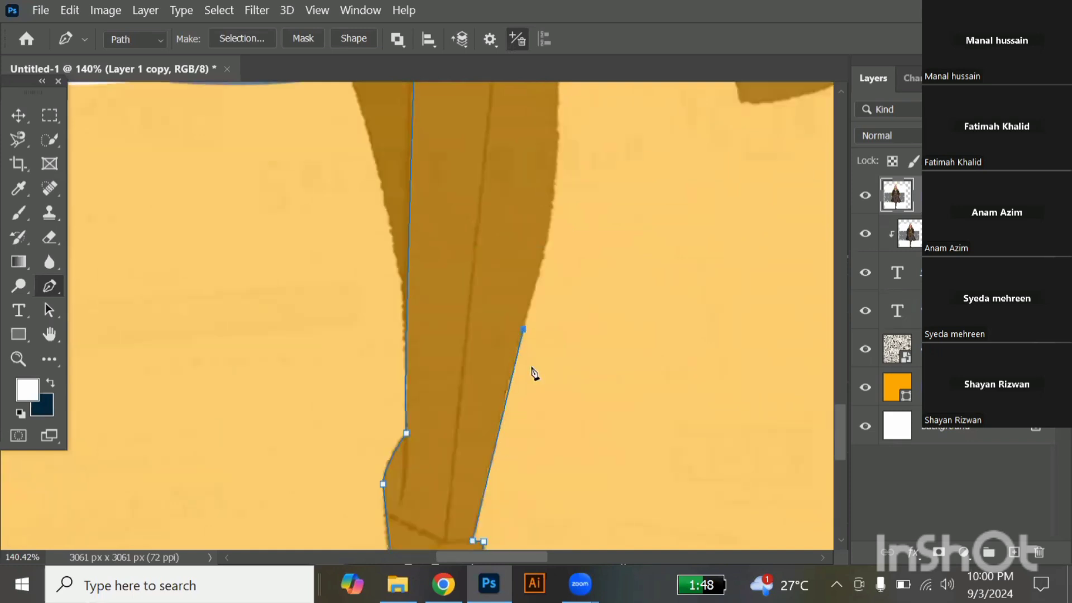
scroll(534, 373, up, 2)
scroll(535, 373, down, 2)
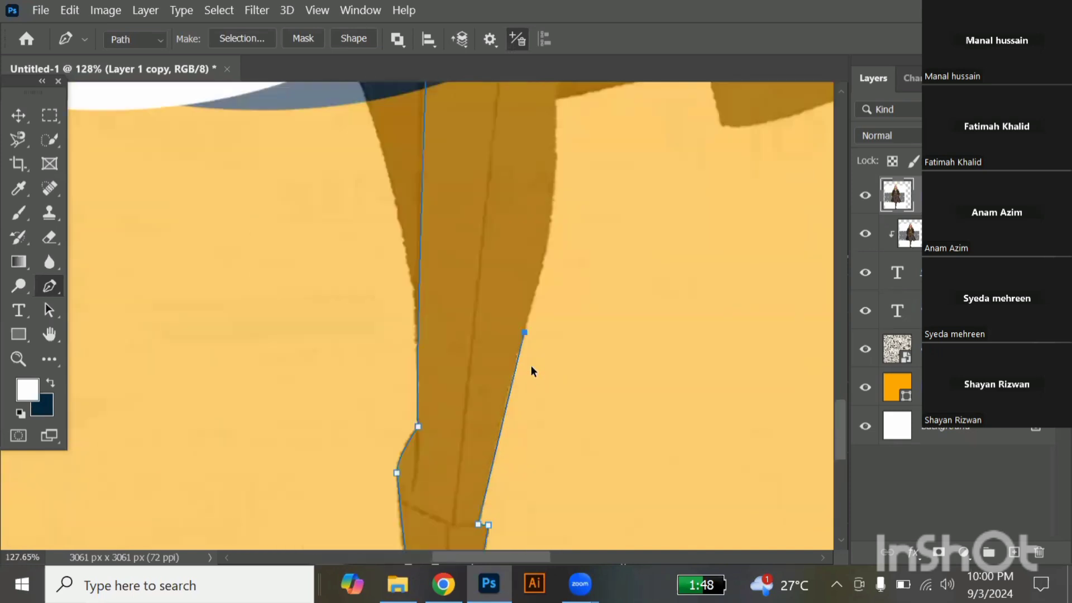
scroll(534, 373, down, 1)
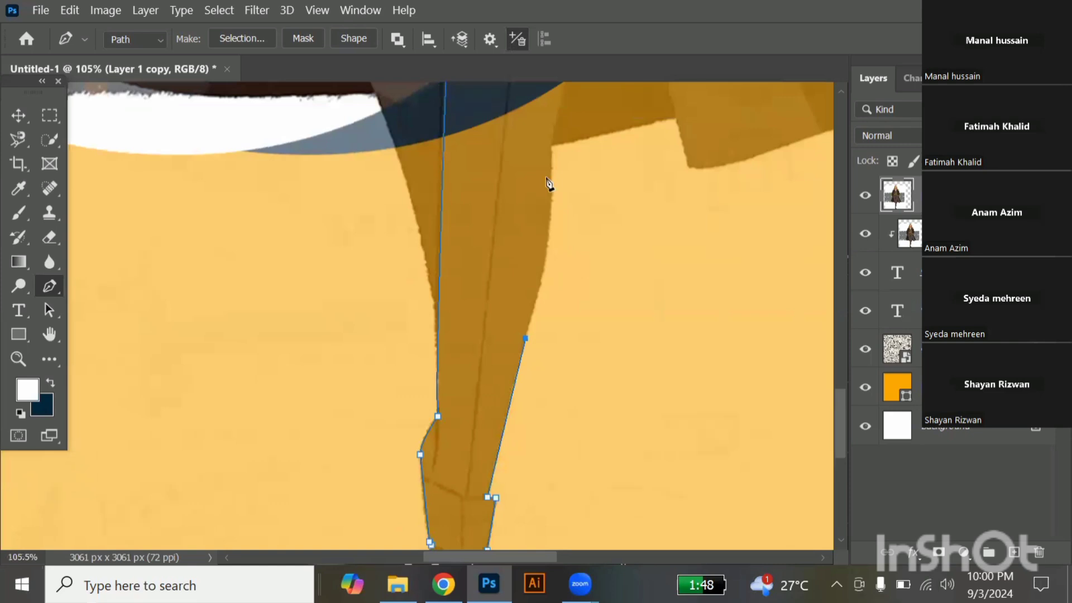
scroll(574, 283, up, 3)
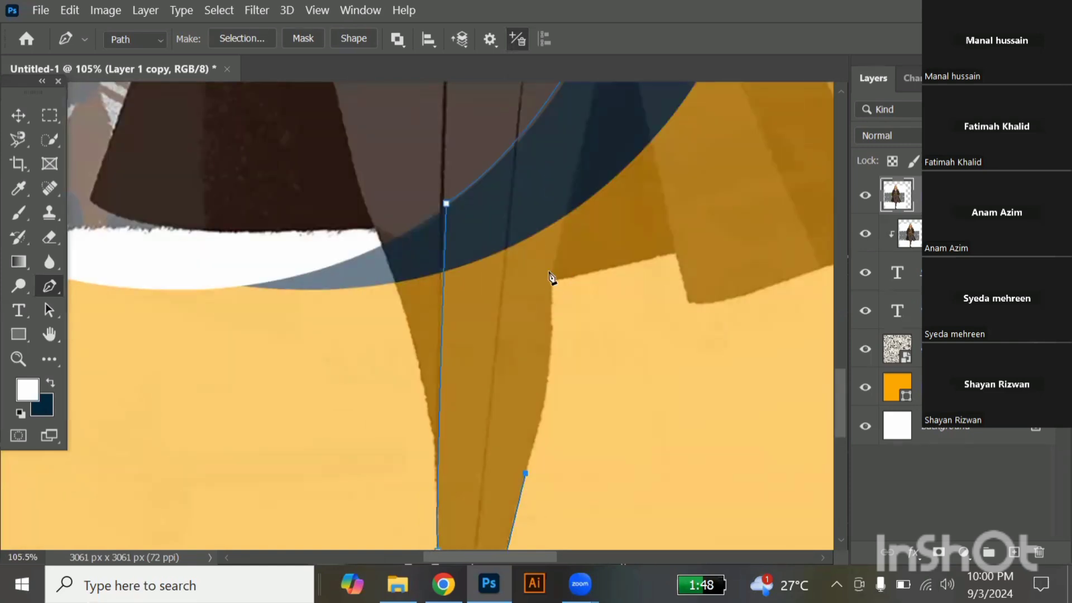
drag(552, 271, 528, 212)
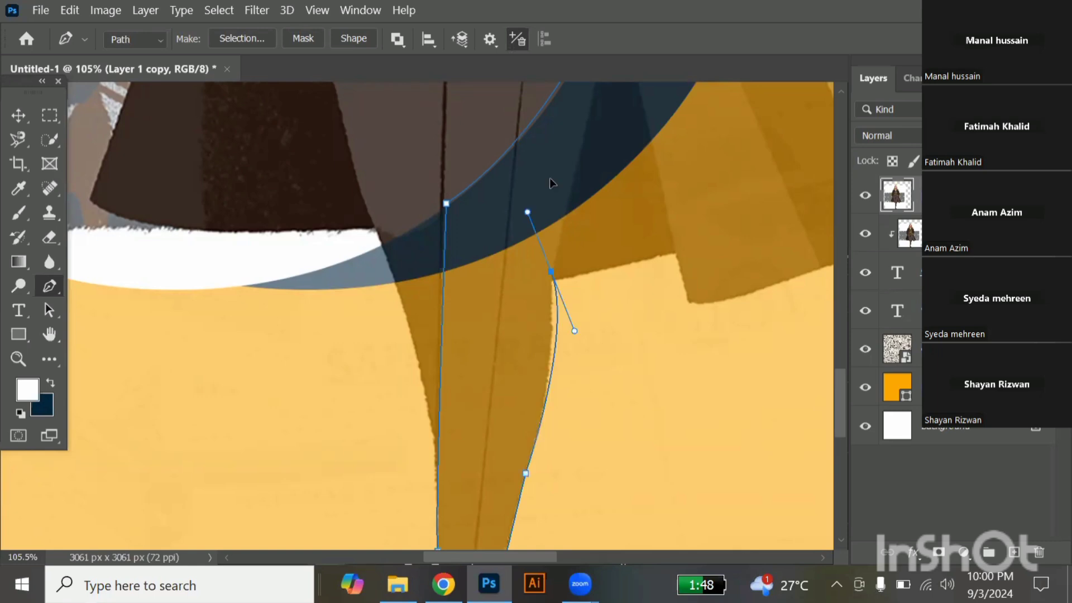
drag(536, 151, 546, 160)
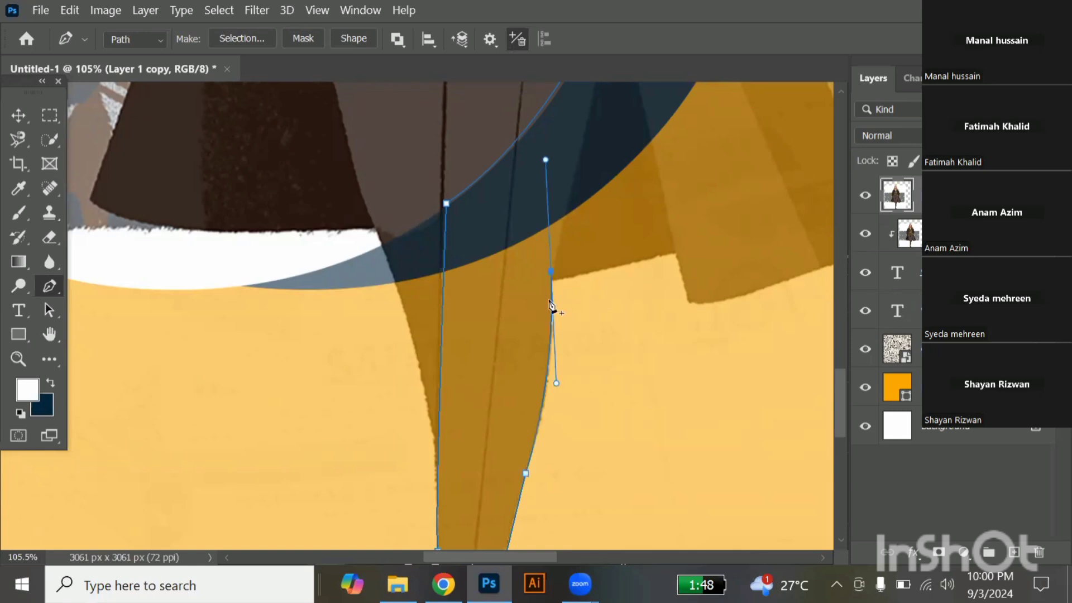
alt+click(552, 272)
Close the leg path at its starting point on the thigh, at the inner edge of the navy shadow.
scroll(553, 273, up, 3)
scroll(559, 273, down, 2)
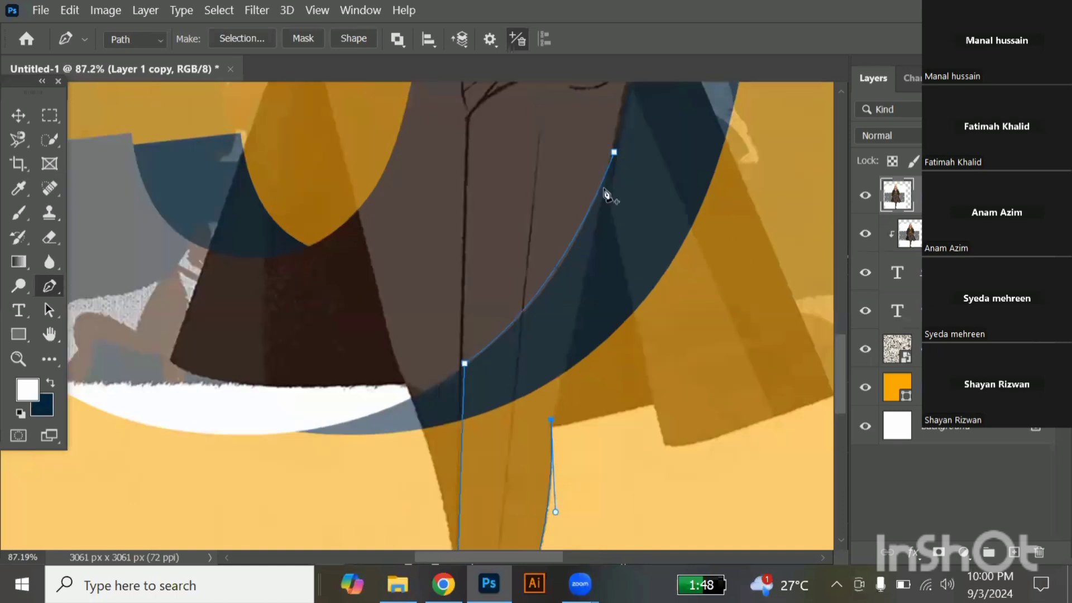
click(614, 152)
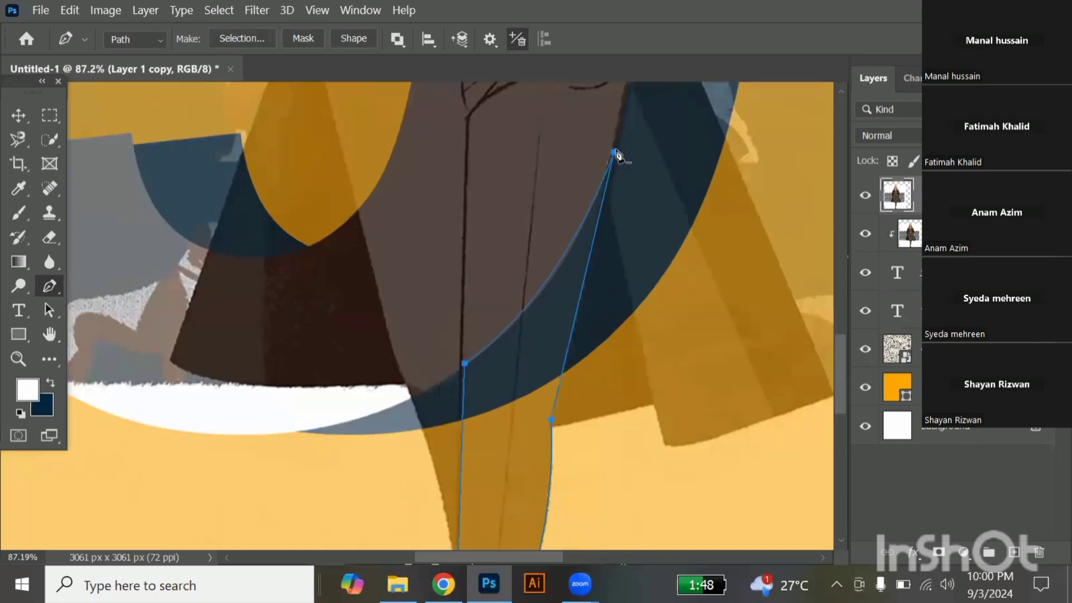
scroll(561, 368, down, 2)
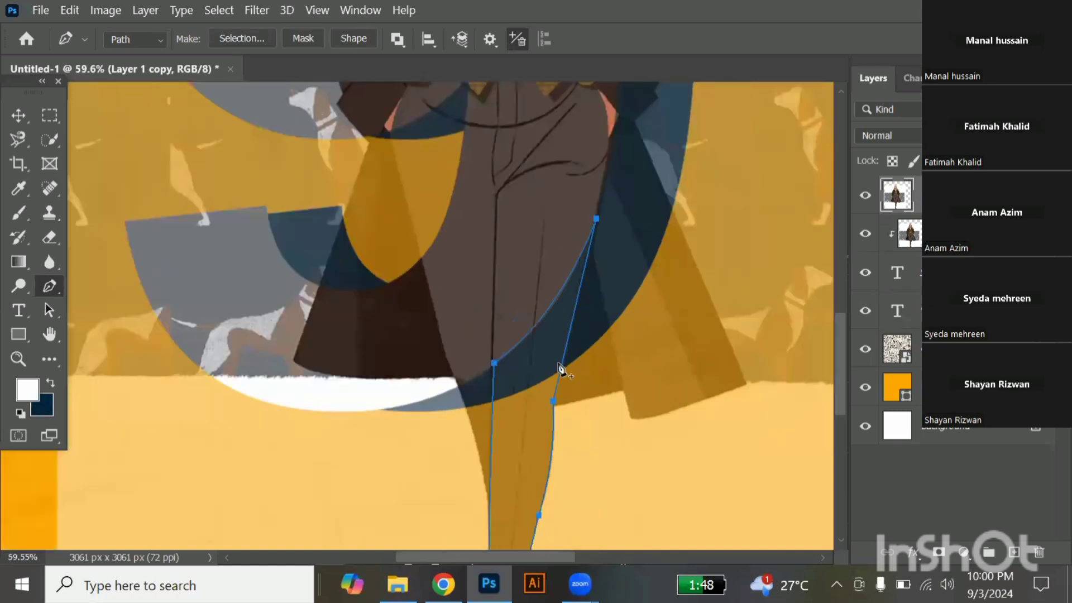
scroll(561, 369, down, 1)
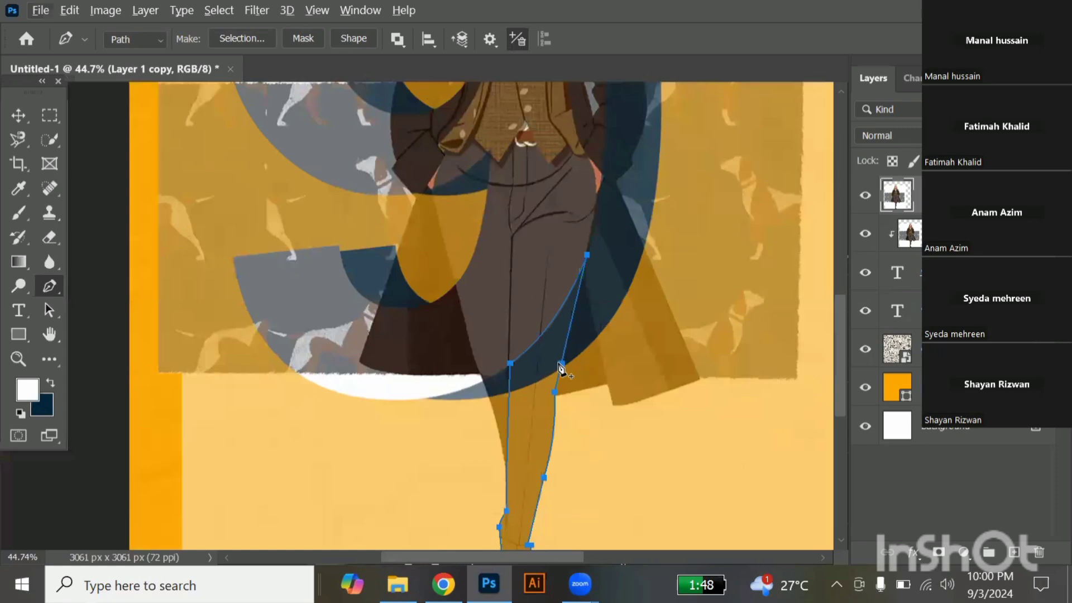
scroll(561, 368, down, 1)
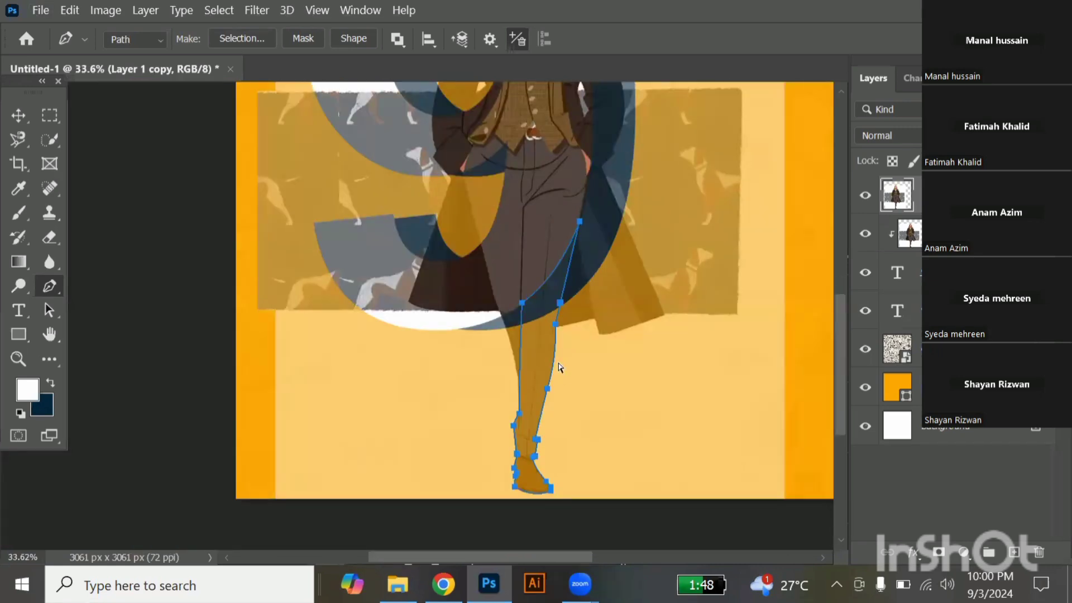
Convert the leg path to a selection, copy the selected leg to a new layer, and set that layer's opacity to 100%.
key(ctrl+j)
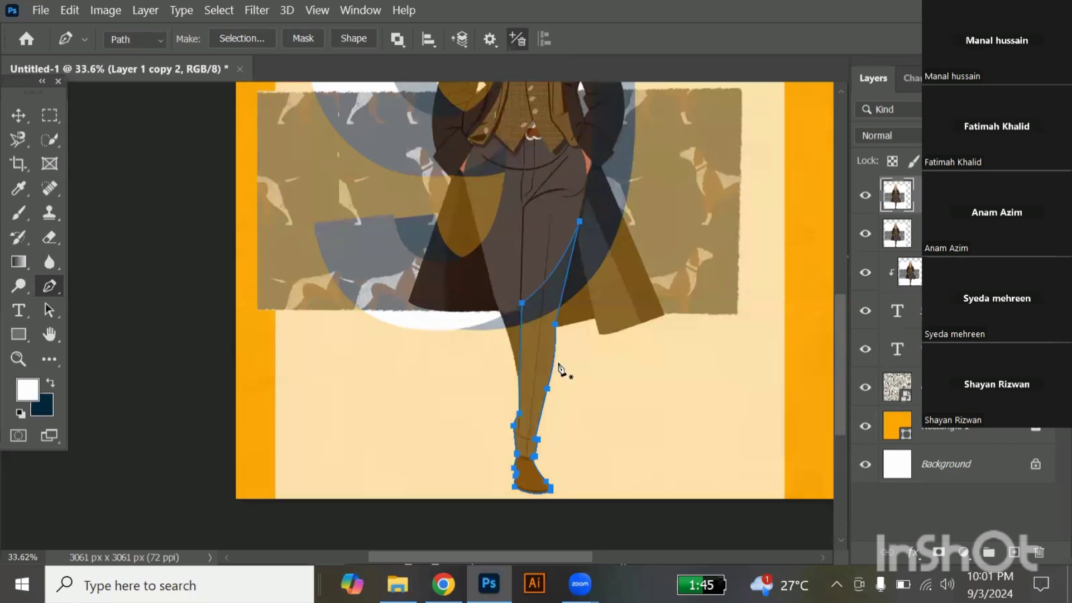
key(ctrl+z)
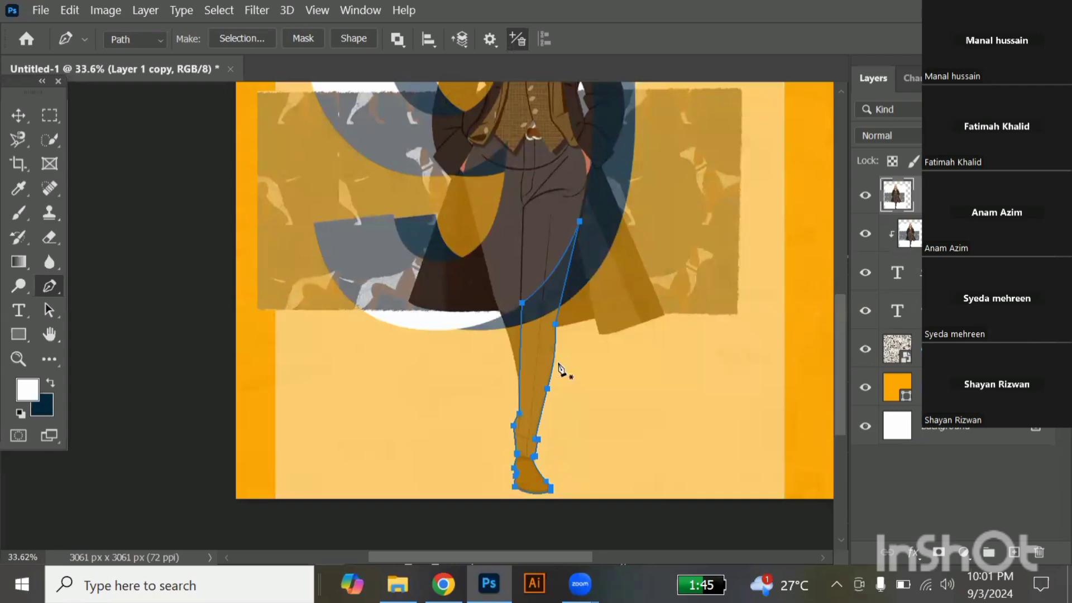
key(ctrl+Return)
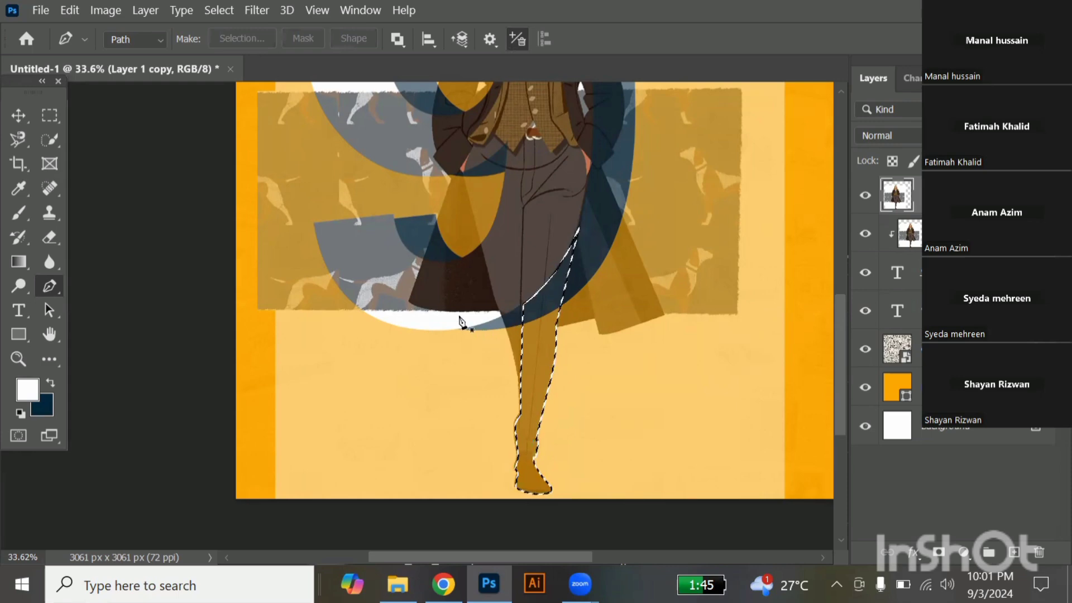
key(v)
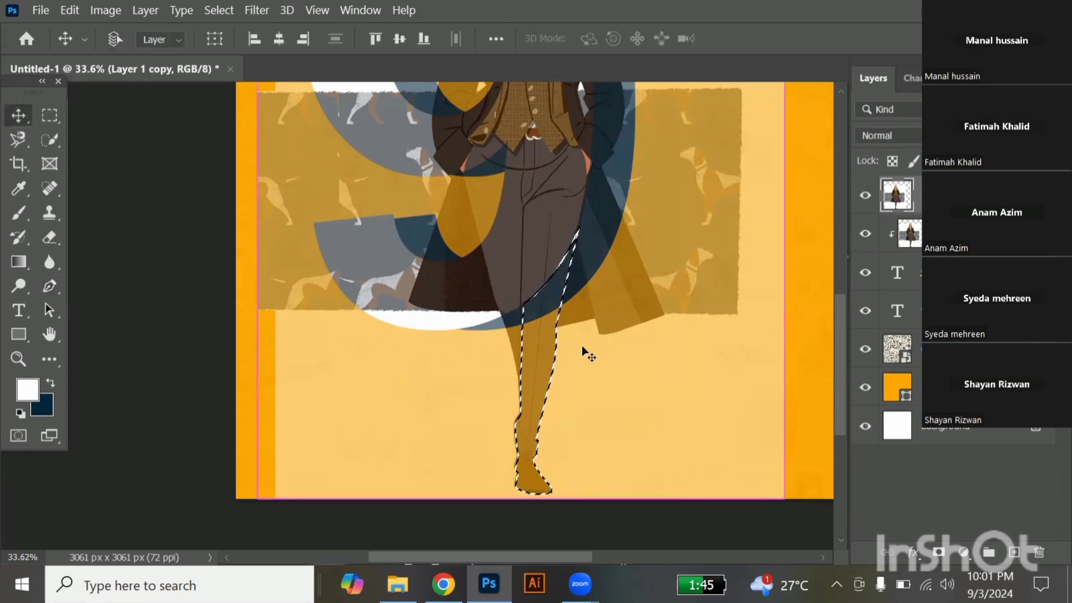
key(ctrl+j)
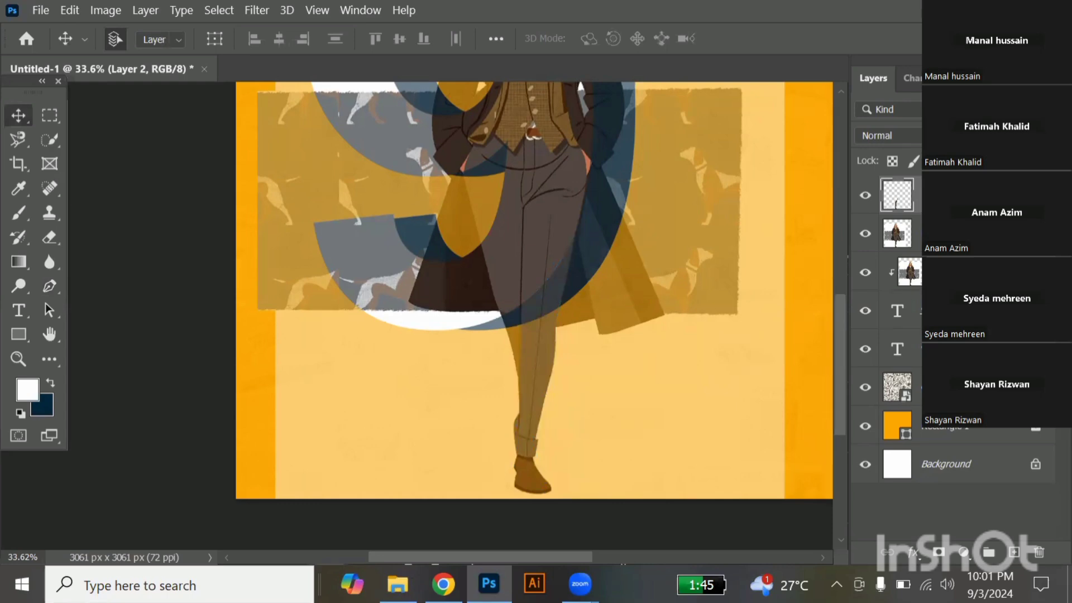
key(0)
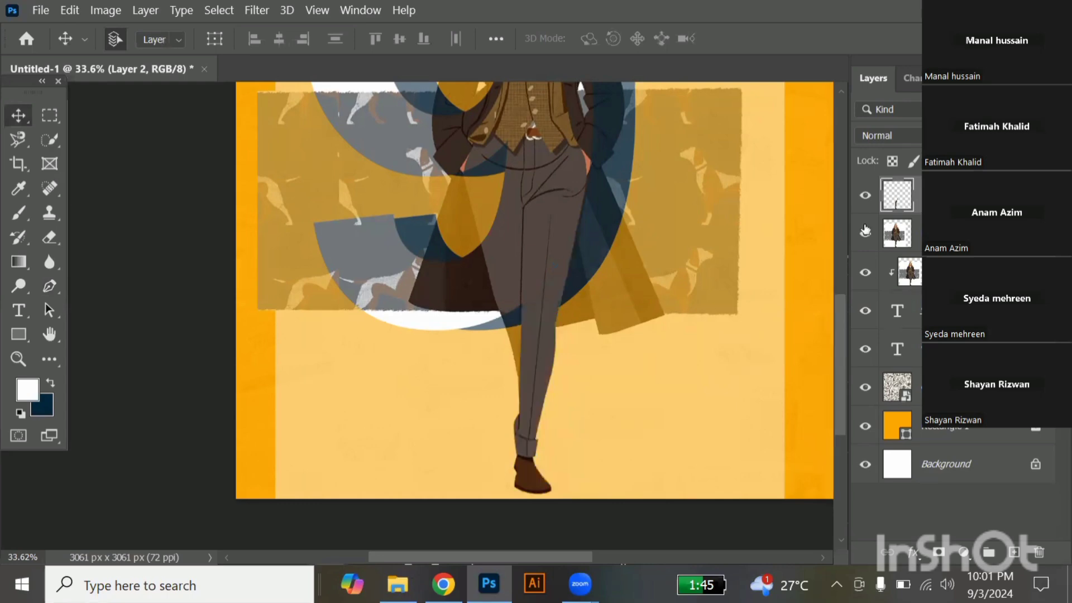
Hide the semi-transparent full-character layer to check the leg extending out of the "9", and show the layer again.
click(705, 351)
scroll(705, 351, down, 1)
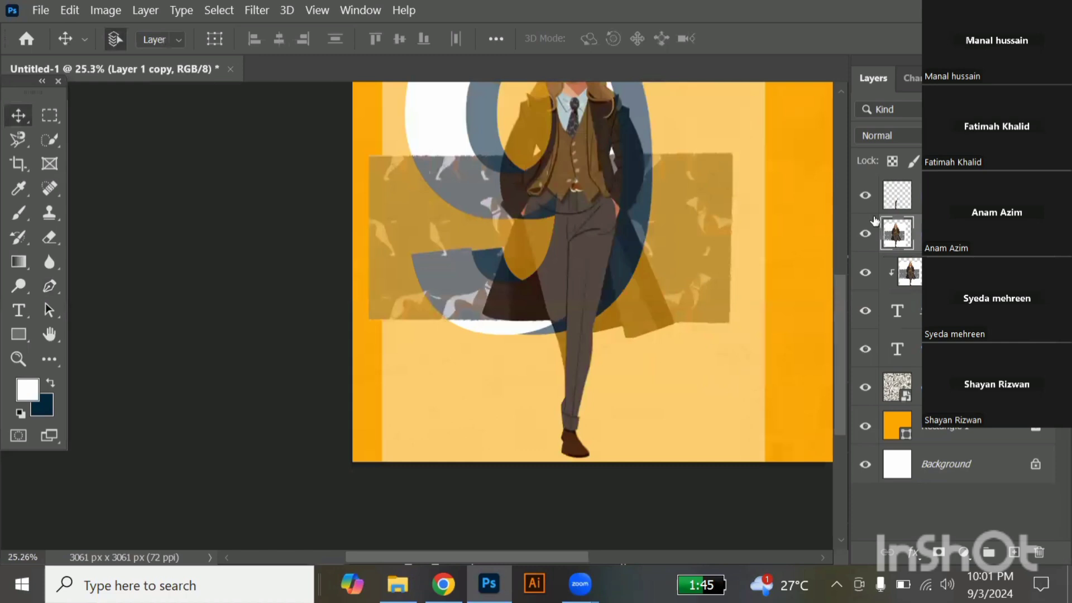
click(870, 238)
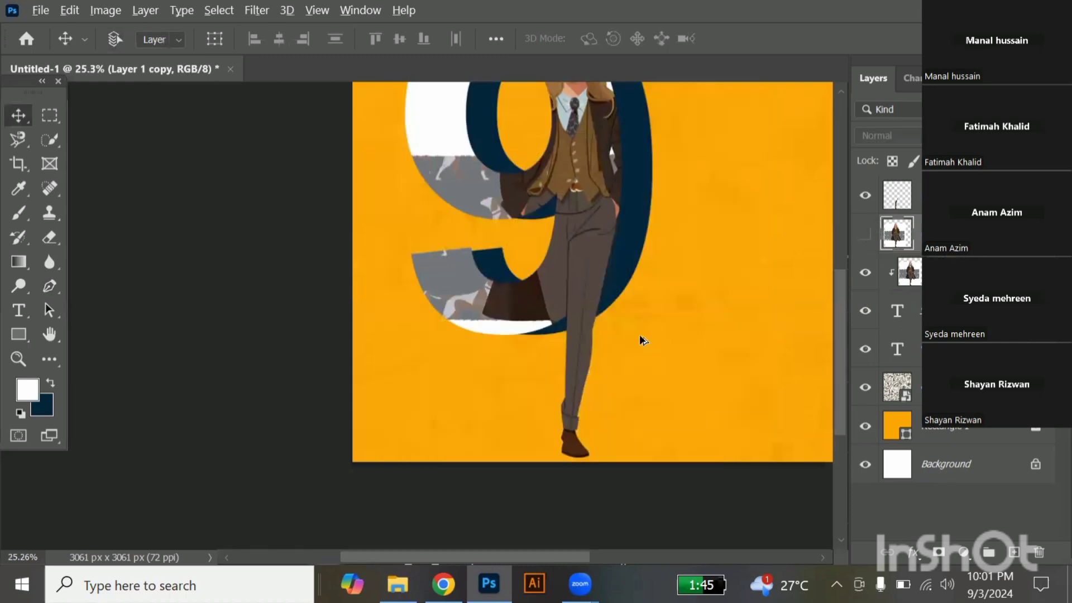
scroll(641, 339, down, 1)
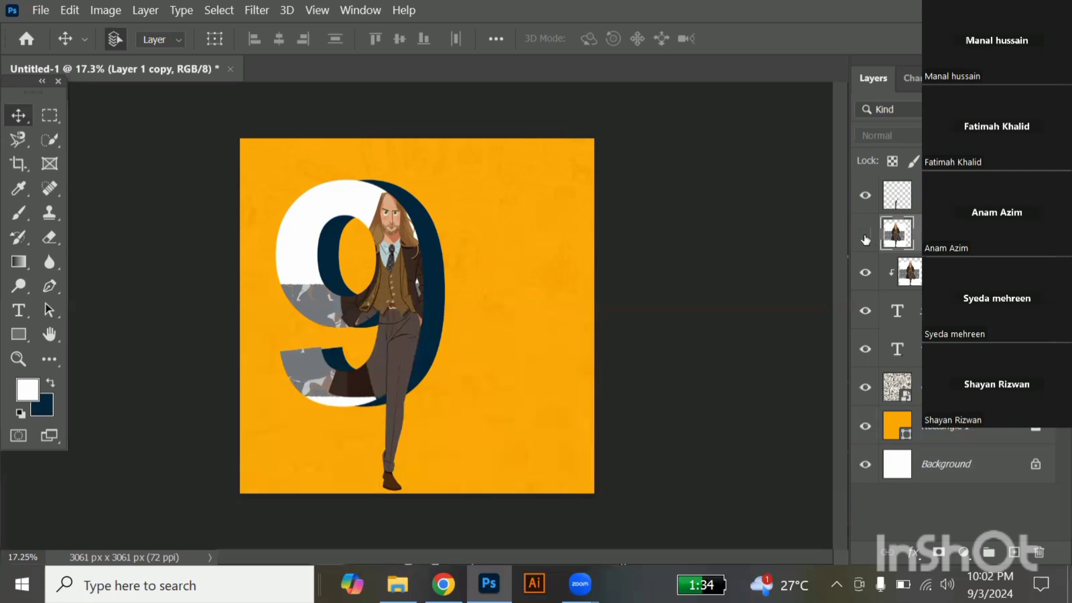
click(866, 237)
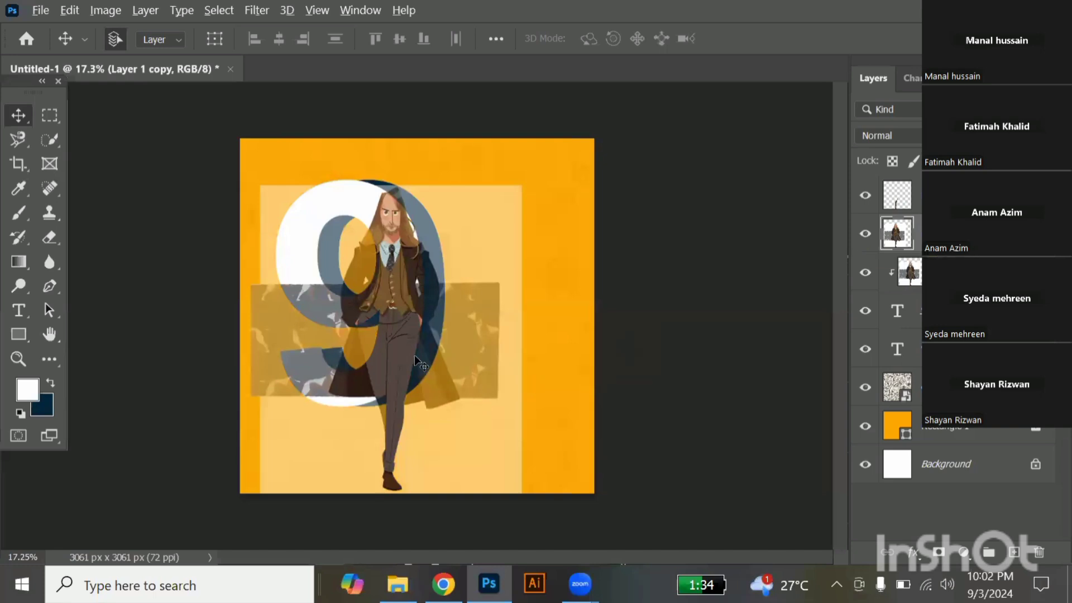
Start a Pen path on the full-character layer where hair meets shoulder, and curve it down the navy shadow's inner edge to the hand.
scroll(430, 290, up, 1)
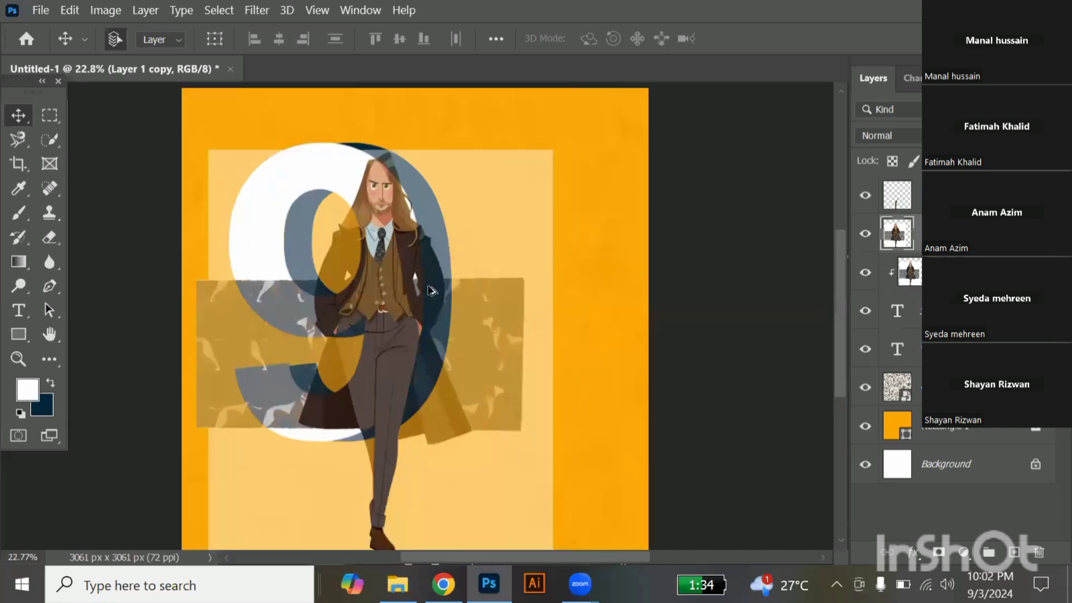
scroll(430, 290, up, 1)
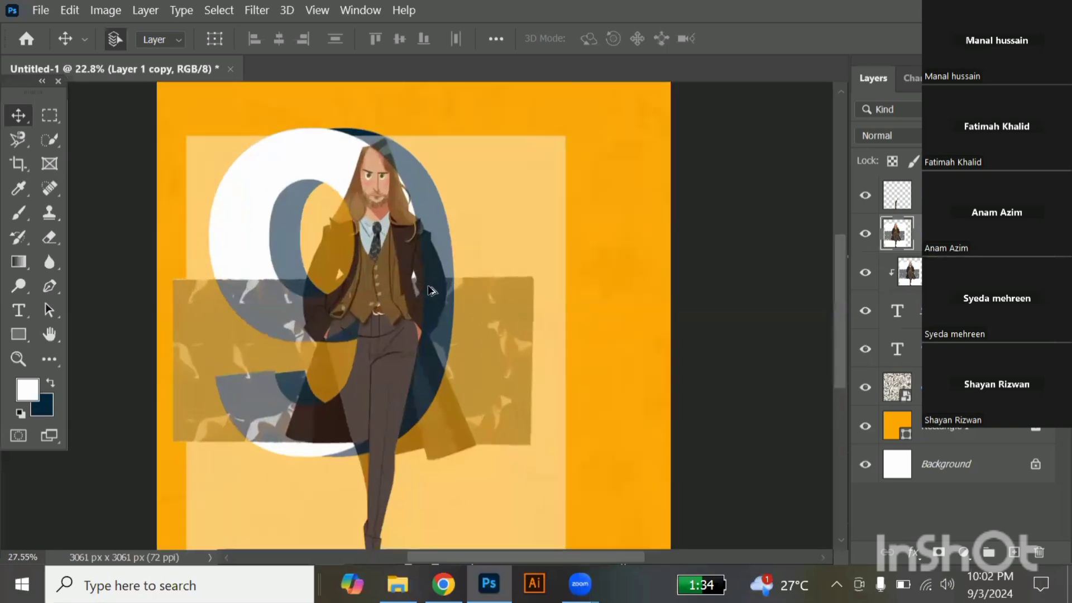
scroll(429, 290, up, 2)
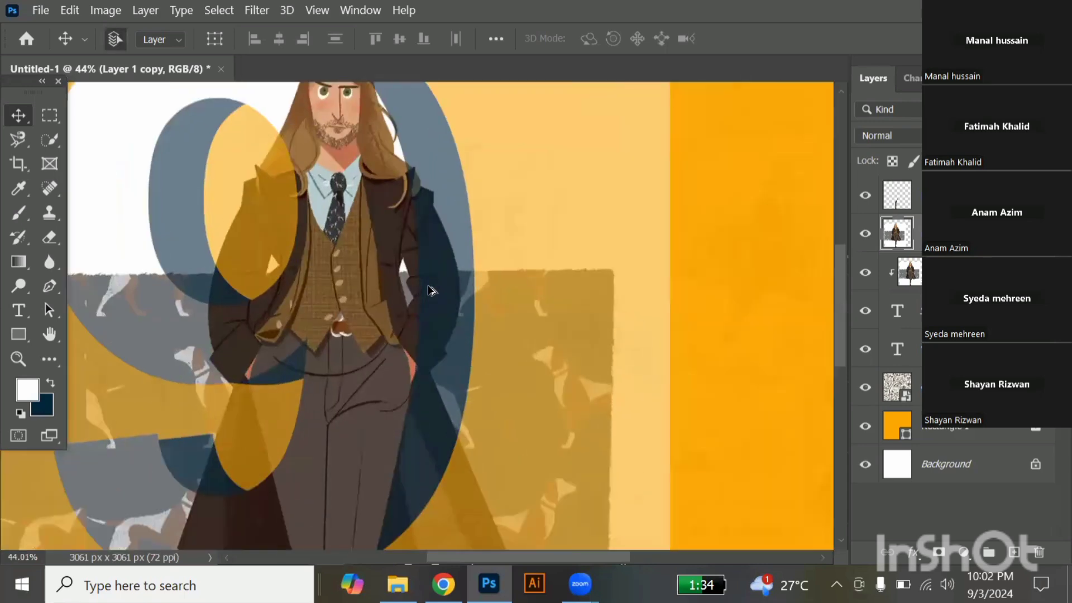
key(alt+bracketright)
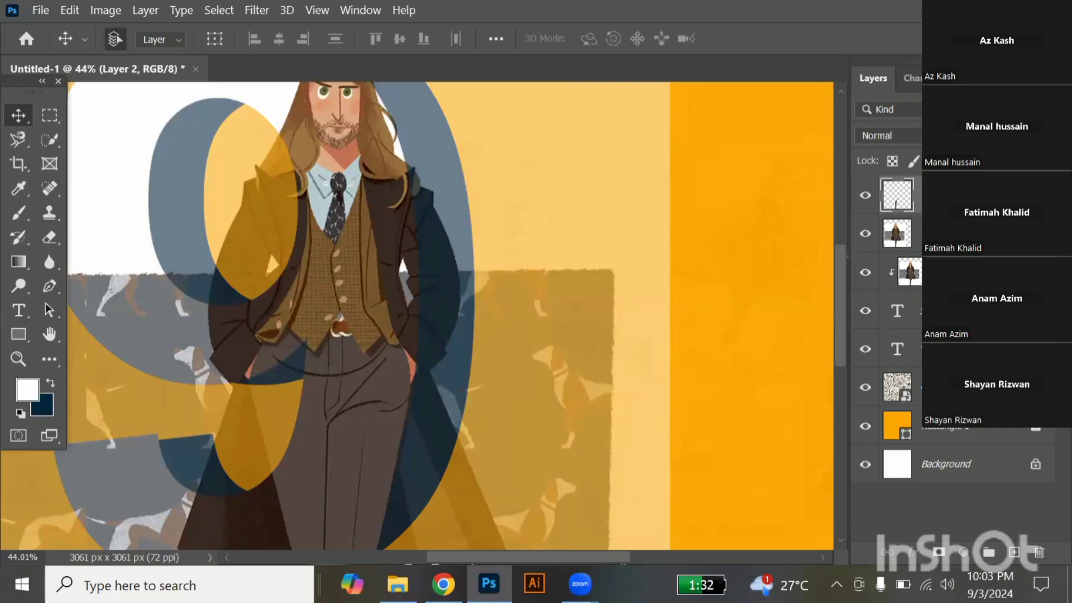
key(alt+bracketleft)
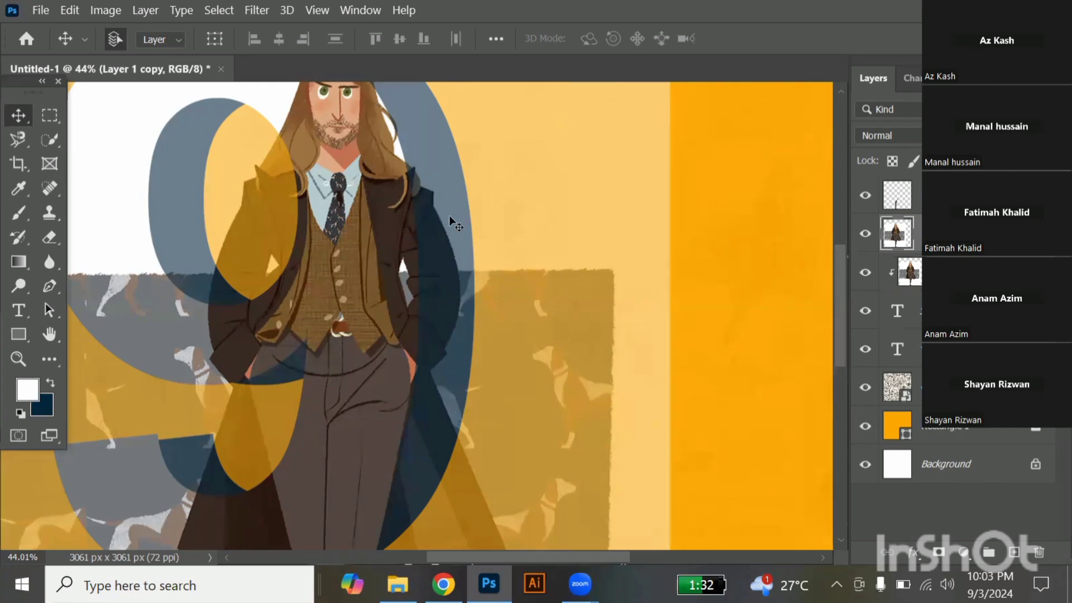
scroll(431, 204, up, 1)
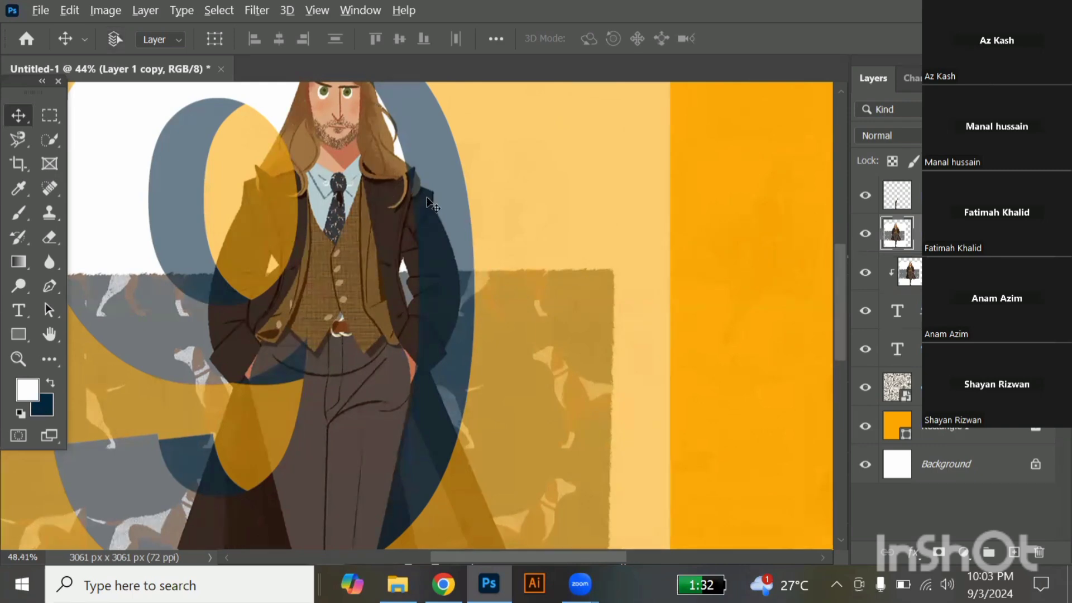
scroll(431, 204, up, 2)
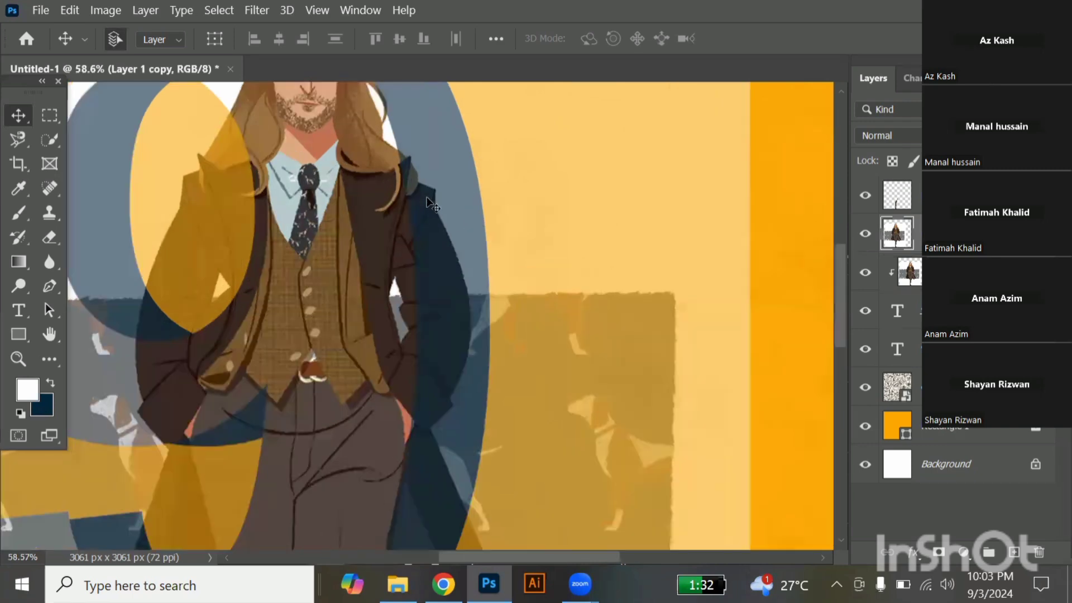
key(p)
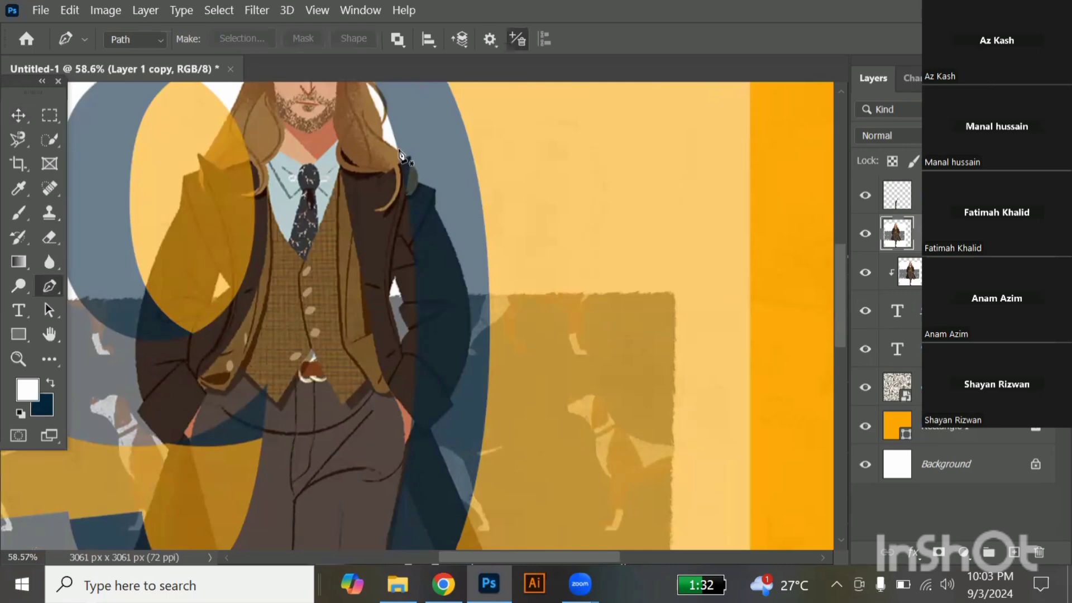
click(399, 149)
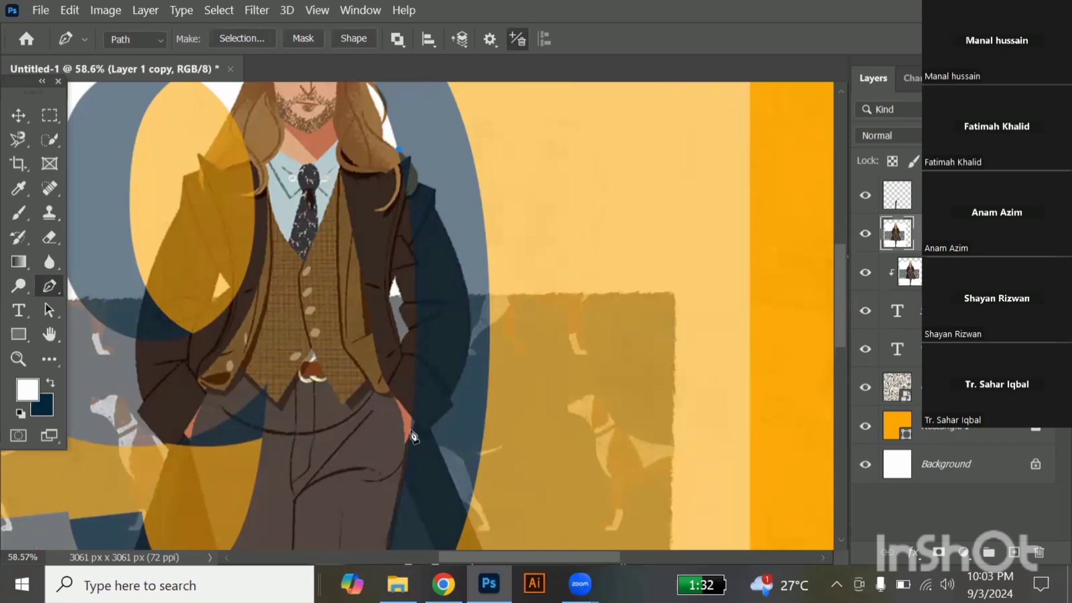
click(412, 429)
key(ctrl+z)
key(ctrl+shift+z)
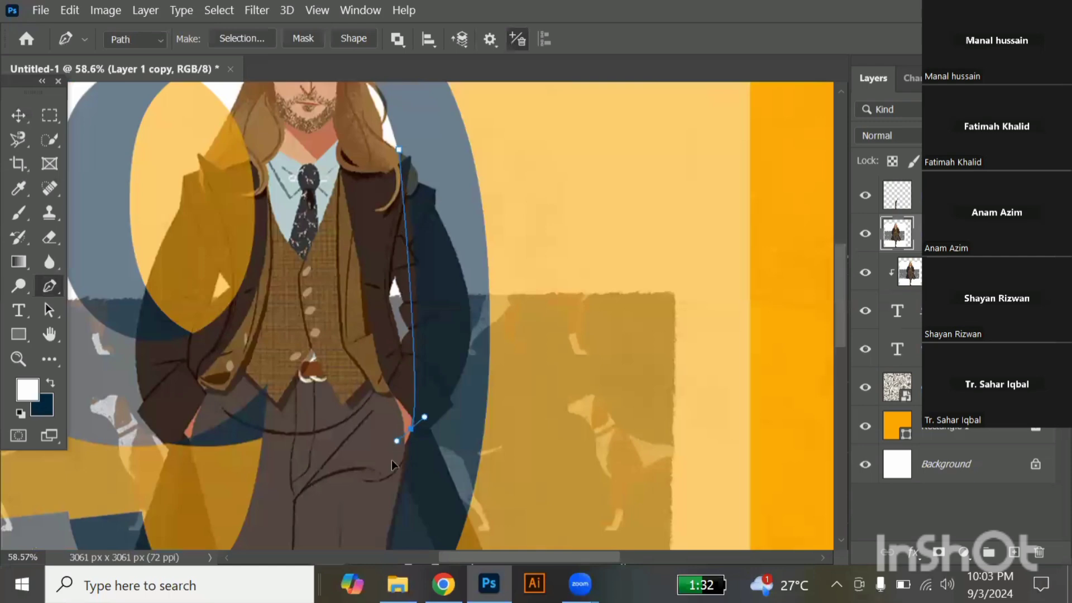
drag(391, 460, 395, 493)
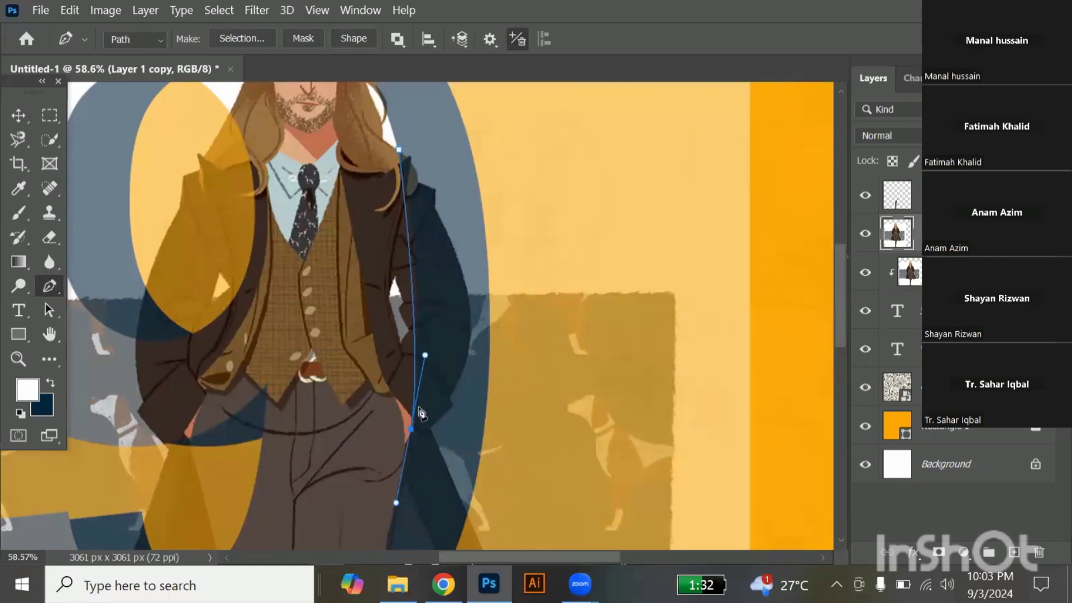
Remove the outgoing handle at the hand and trace the coat cuff with straight segments around its corners.
scroll(422, 413, up, 1)
scroll(421, 413, up, 10)
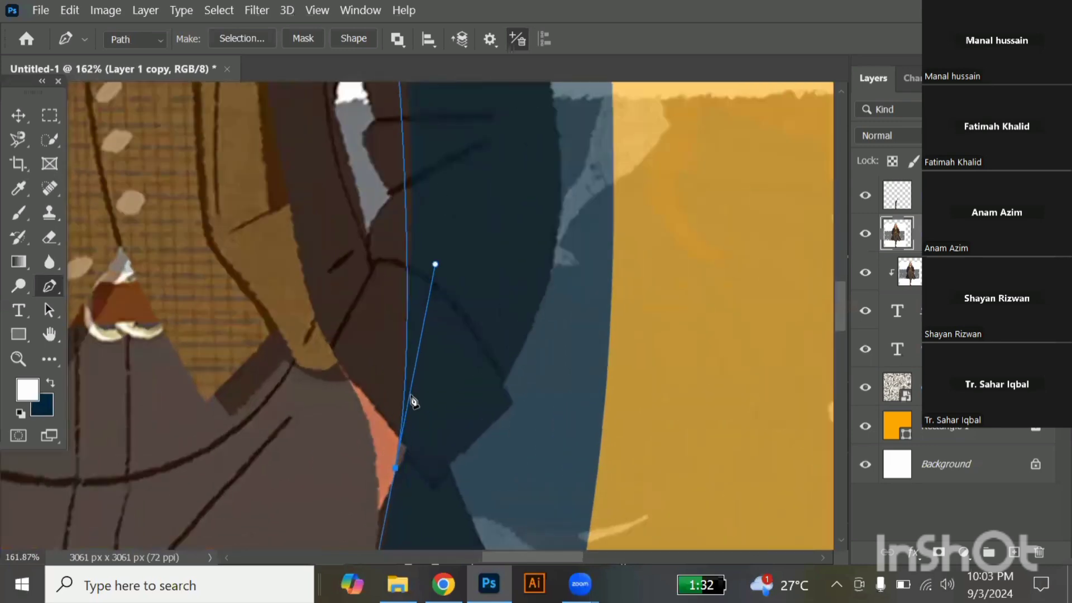
scroll(407, 388, down, 3)
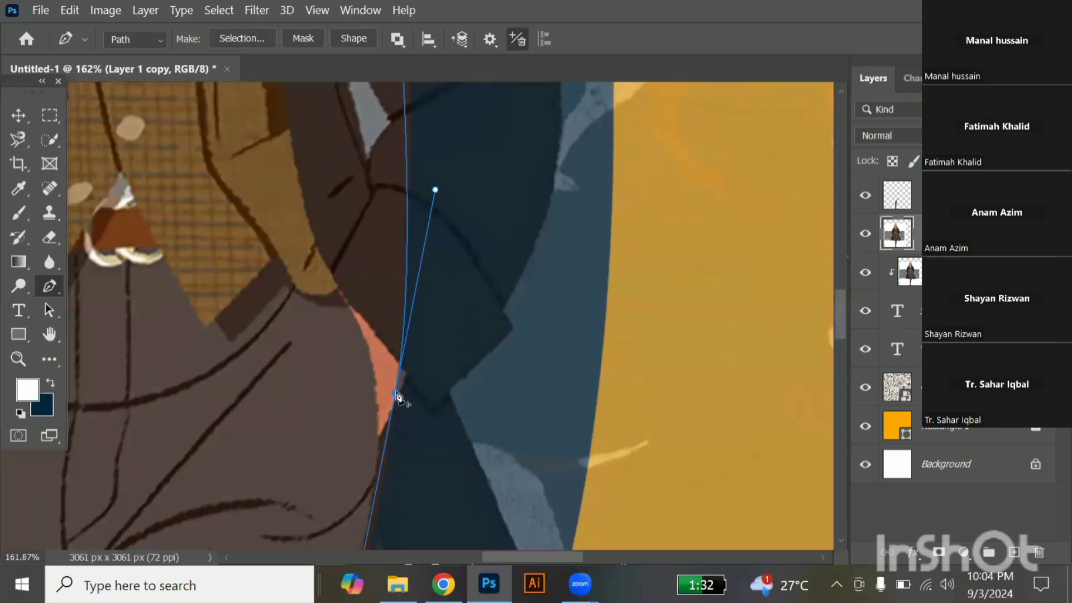
click(396, 393)
click(408, 373)
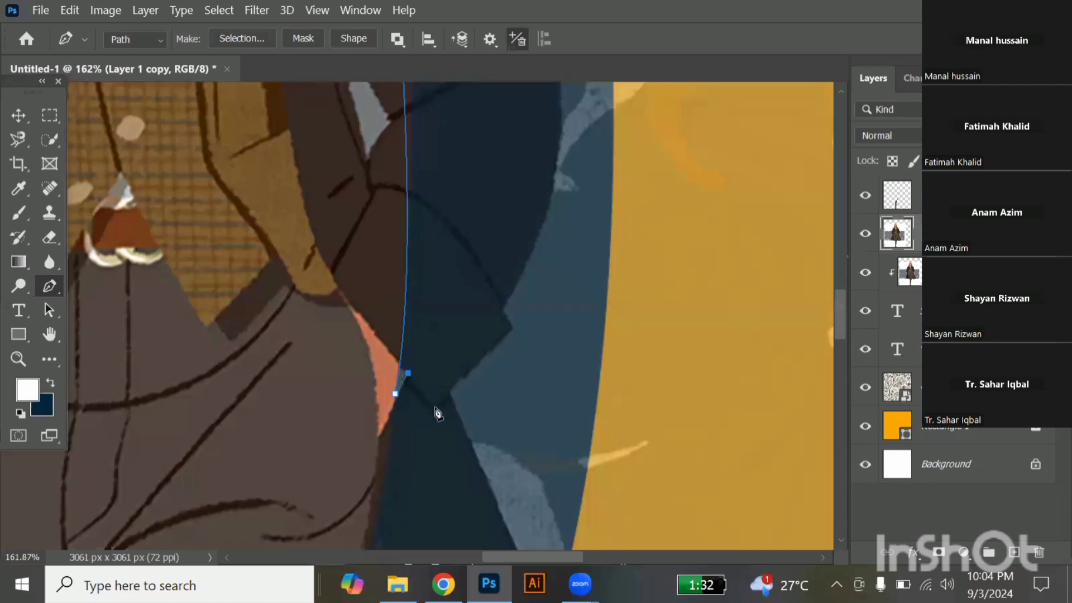
click(435, 407)
click(463, 374)
key(ctrl+z)
click(513, 328)
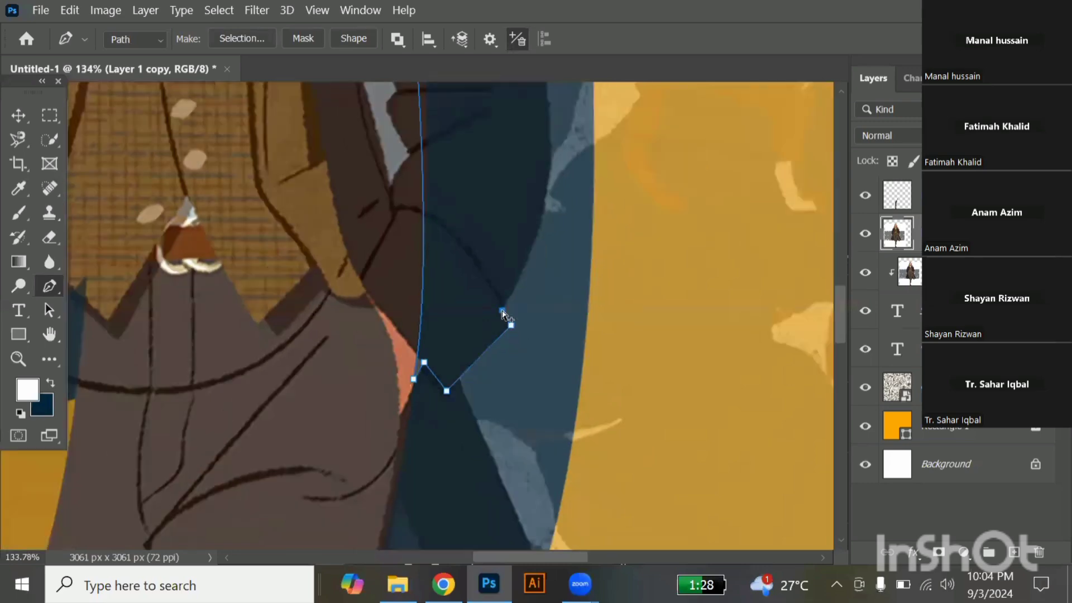
Curve the path up the outer edge of the sleeve to just below the shoulder, ending in a corner point.
scroll(504, 315, down, 1)
scroll(504, 316, down, 3)
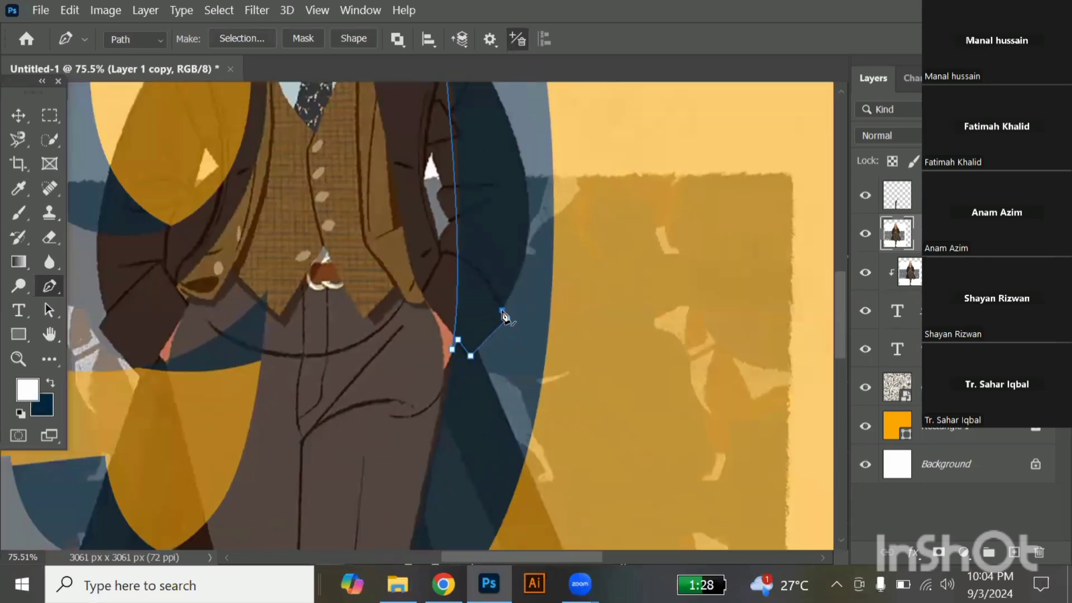
scroll(459, 251, up, 2)
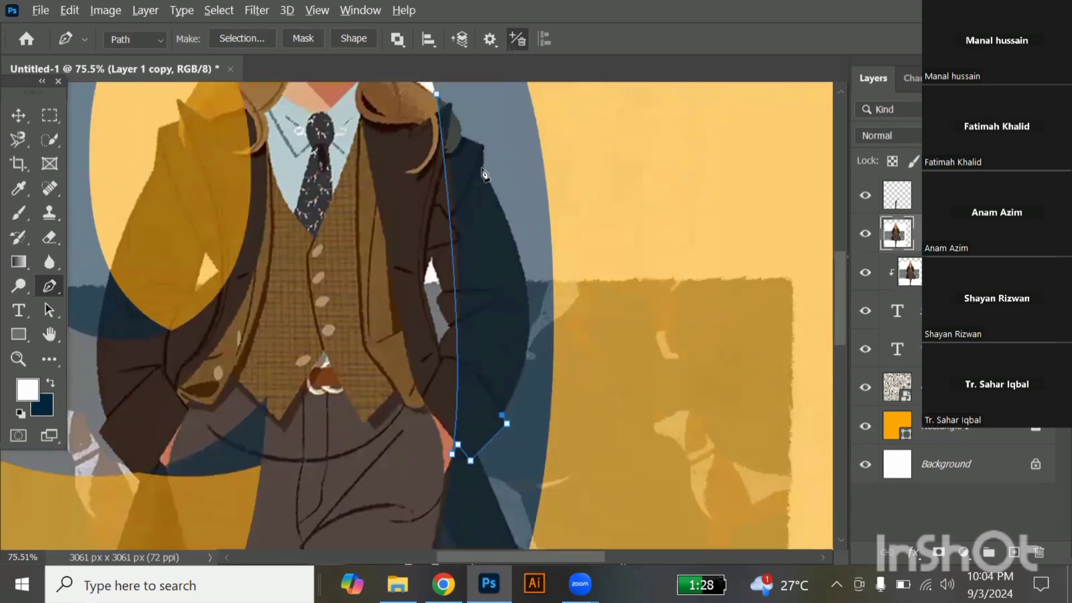
scroll(483, 175, down, 1)
scroll(488, 222, up, 1)
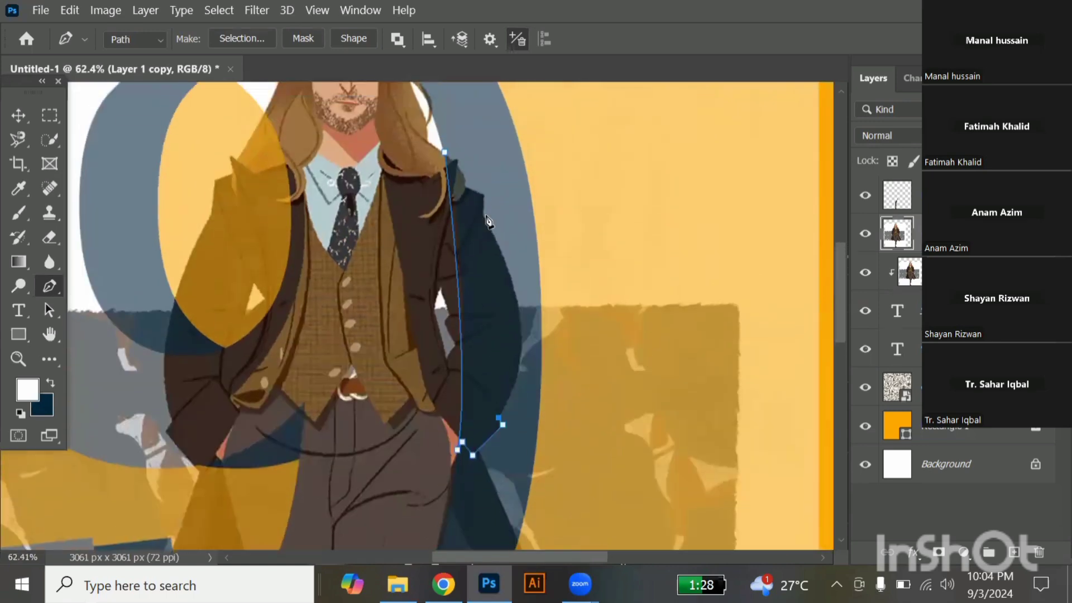
drag(483, 214, 412, 93)
alt+click(483, 214)
Trace the path around the pointed coat shoulder and along its top edge to the lock of hair.
scroll(483, 194, up, 1)
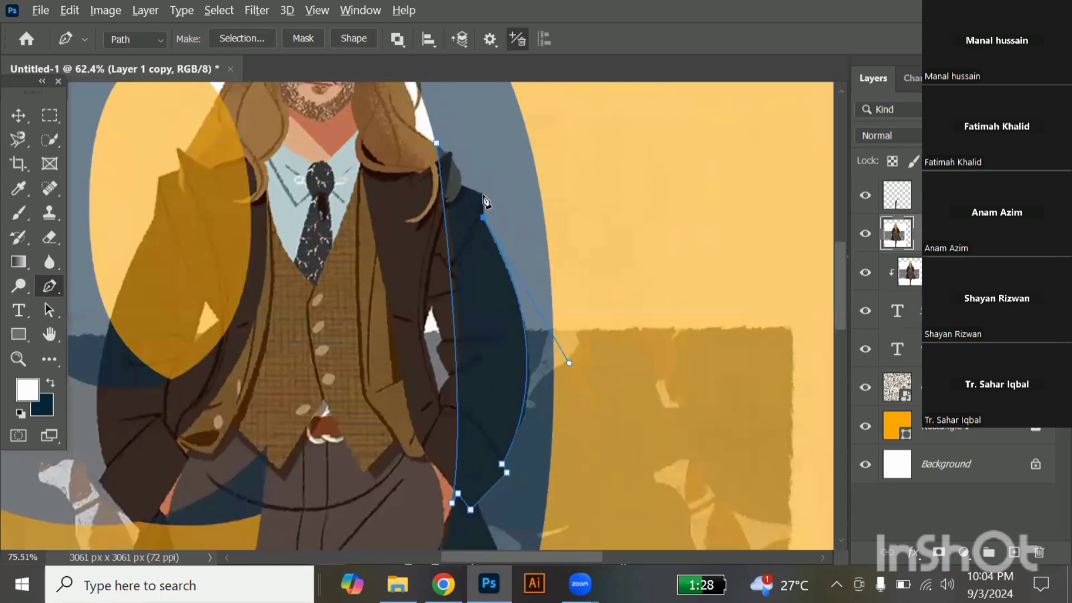
scroll(483, 200, up, 1)
scroll(485, 201, up, 4)
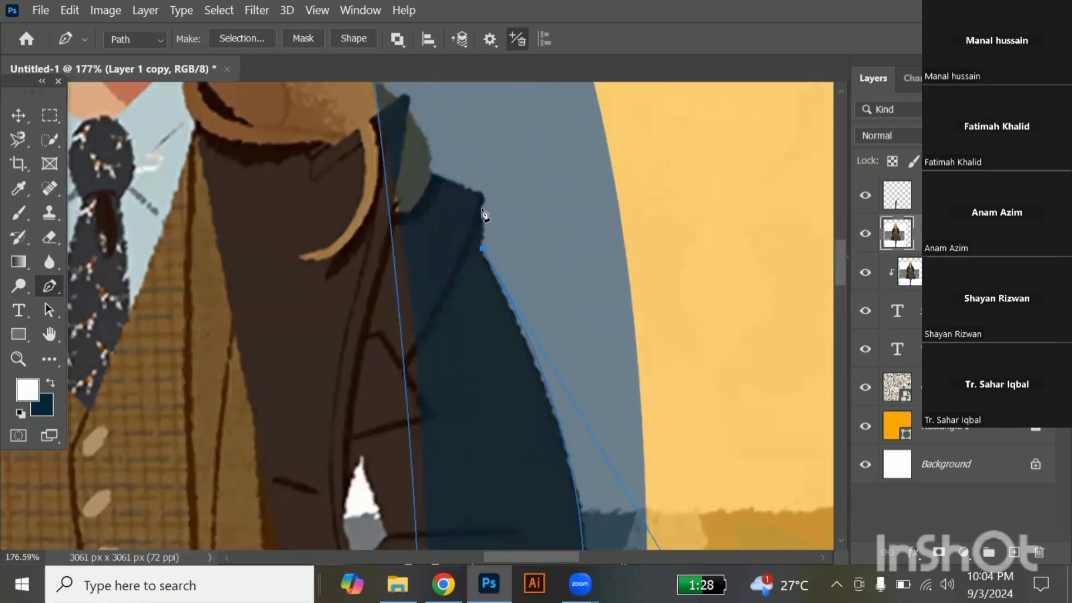
drag(478, 197, 483, 217)
alt+click(482, 205)
drag(482, 194, 490, 196)
click(427, 167)
Trace the path along the hair and collar tip, and close it at its starting point.
scroll(418, 124, up, 3)
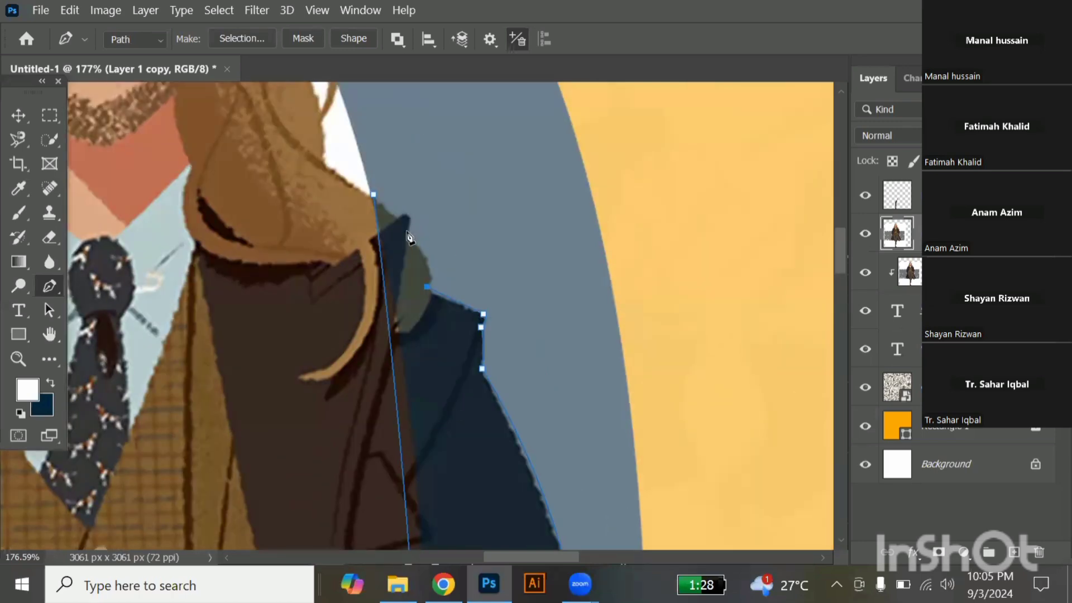
drag(408, 233, 373, 193)
alt+click(408, 233)
click(410, 218)
click(405, 215)
click(373, 196)
Convert the sleeve path to a selection, copy the selected sleeve to a new layer, and make that layer fully opaque.
scroll(515, 293, down, 3)
scroll(514, 295, down, 4)
key(ctrl+Return)
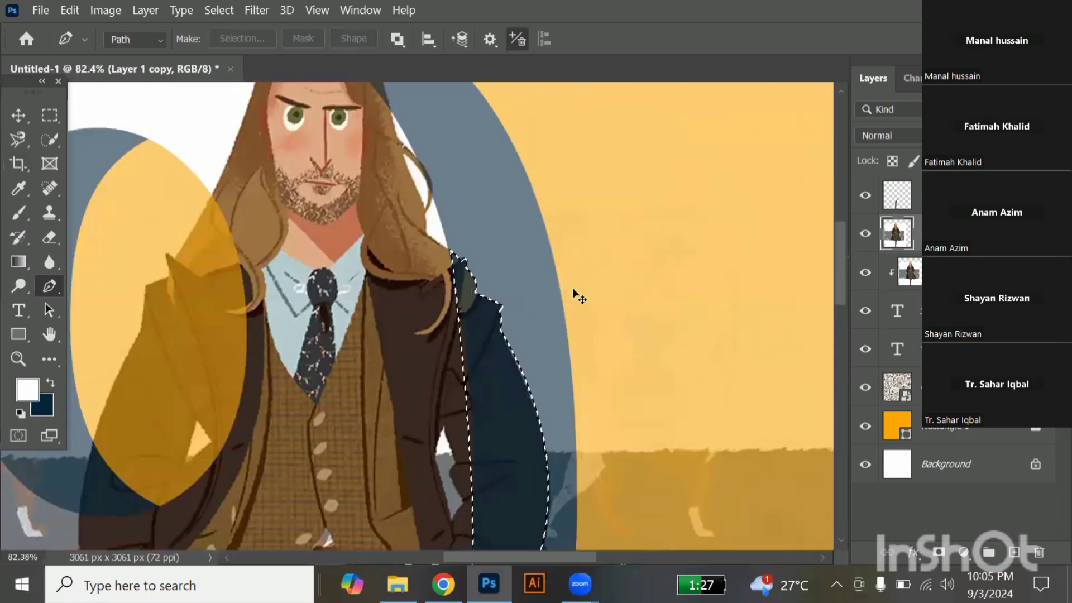
key(v)
key(ctrl+j)
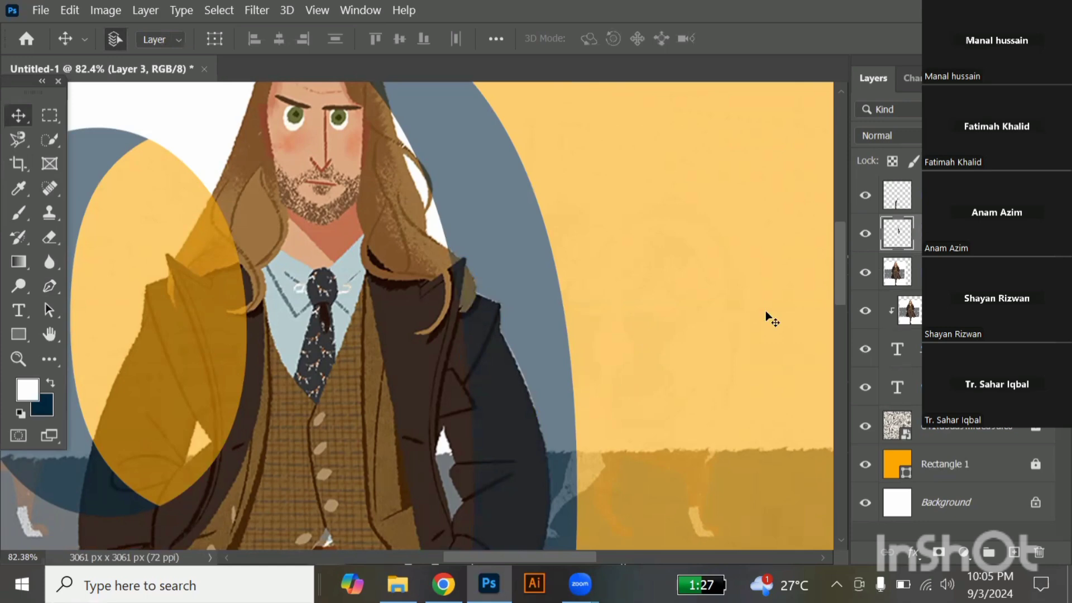
Hide the semi-transparent full-character layer and check the sleeve and leg extending over the navy shadow.
scroll(743, 341, down, 2)
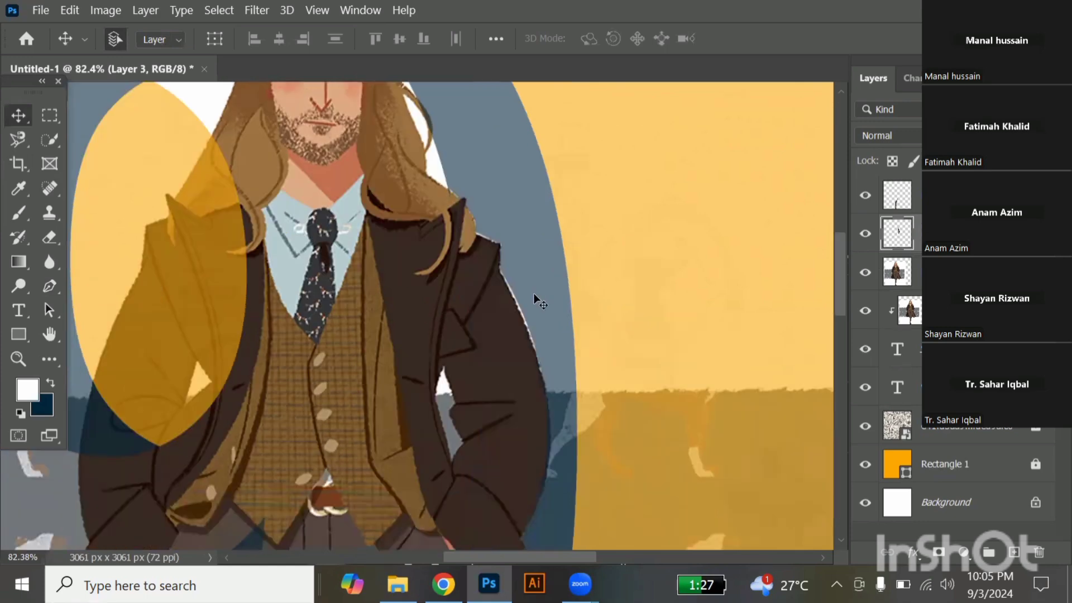
scroll(534, 299, up, 3)
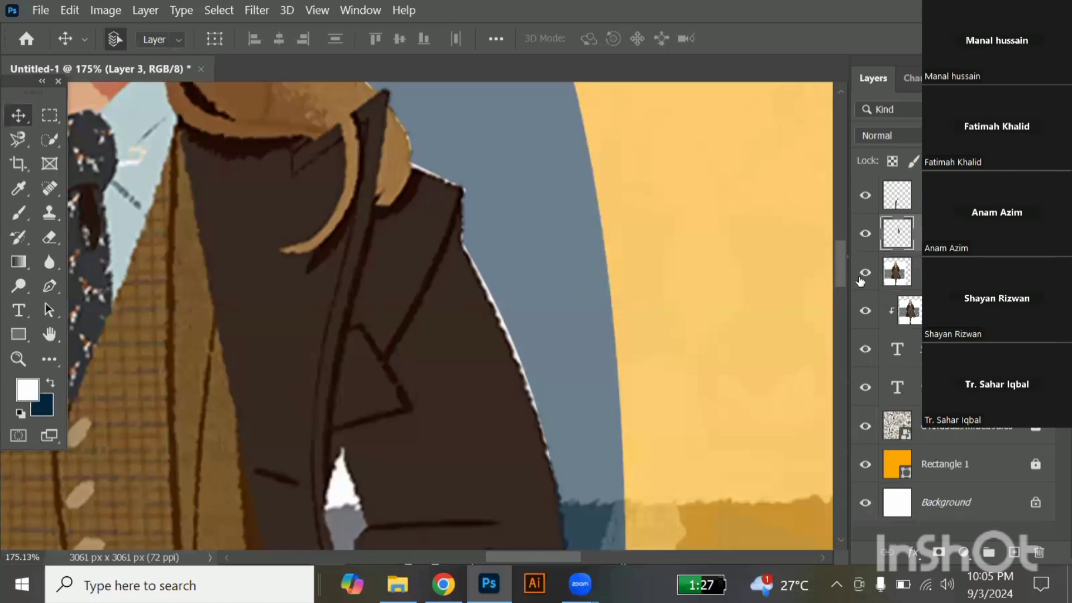
click(865, 273)
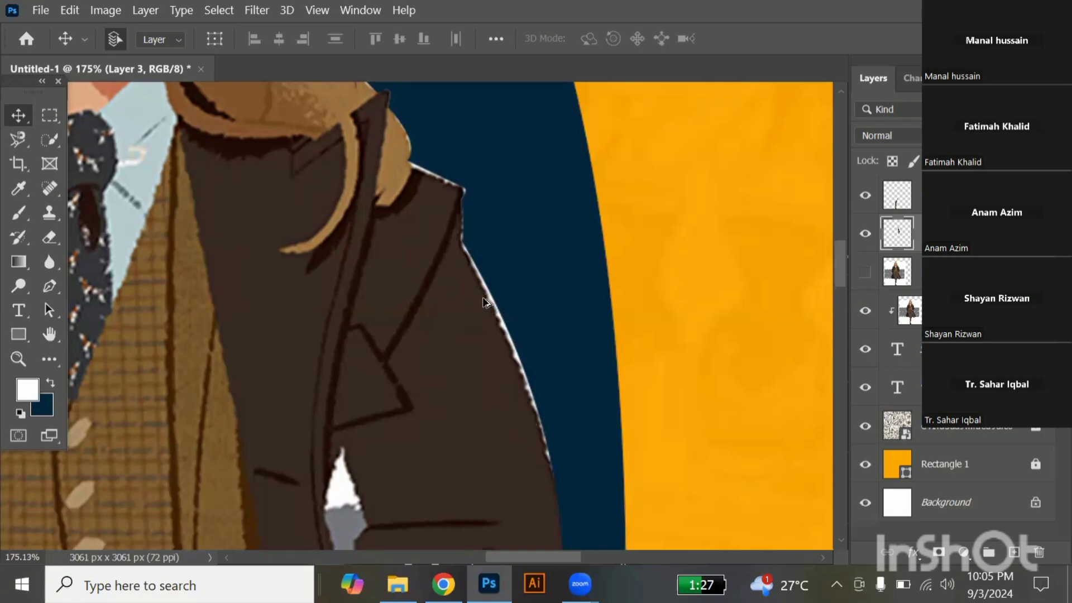
scroll(483, 302, down, 4)
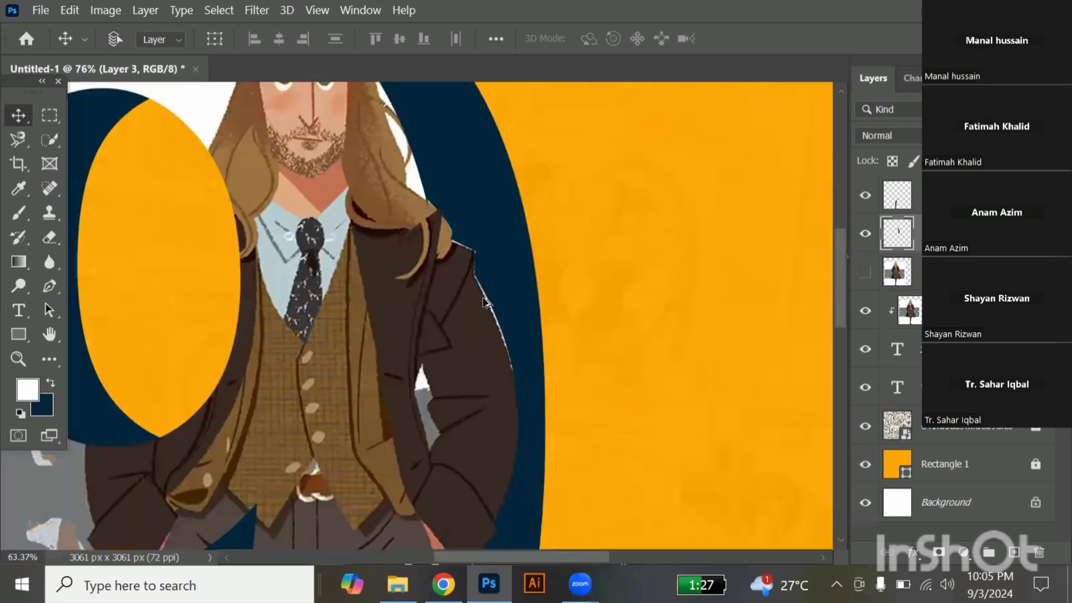
scroll(484, 302, down, 2)
scroll(482, 302, down, 2)
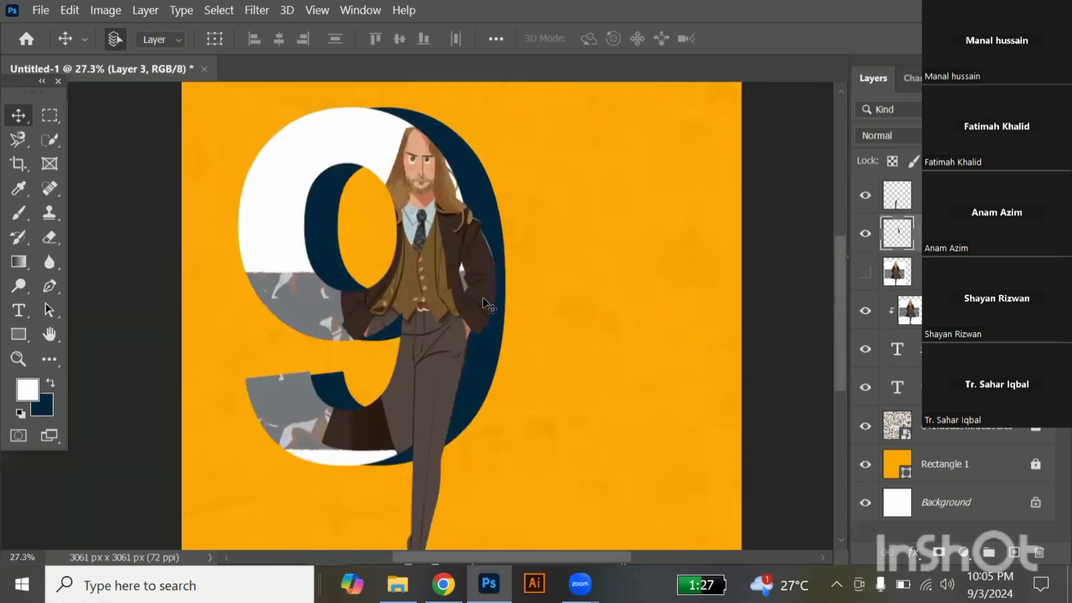
scroll(482, 297, down, 1)
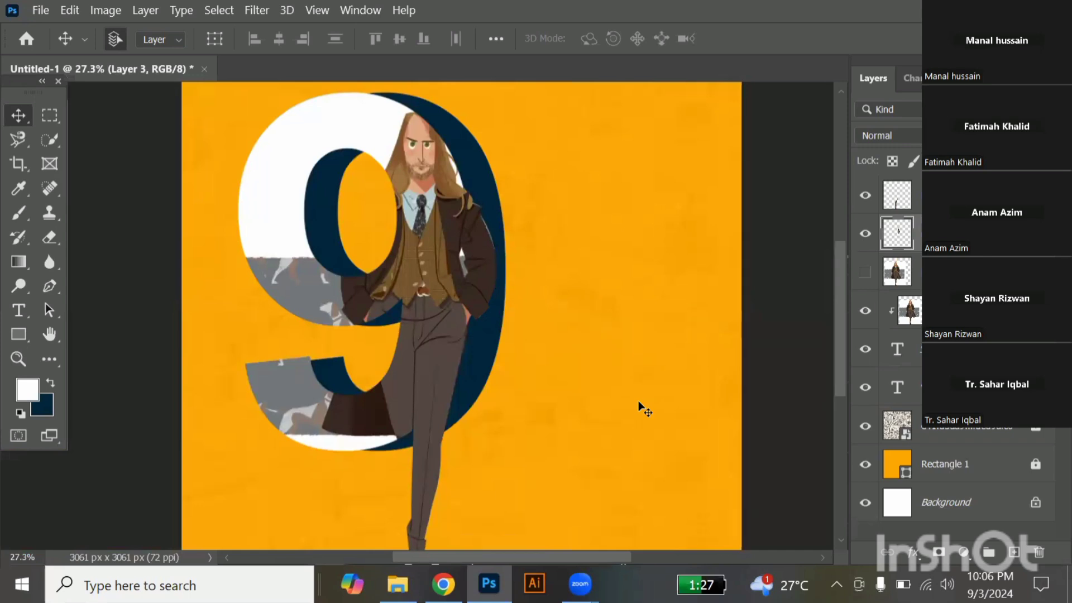
key(ctrl)
scroll(511, 412, down, 3)
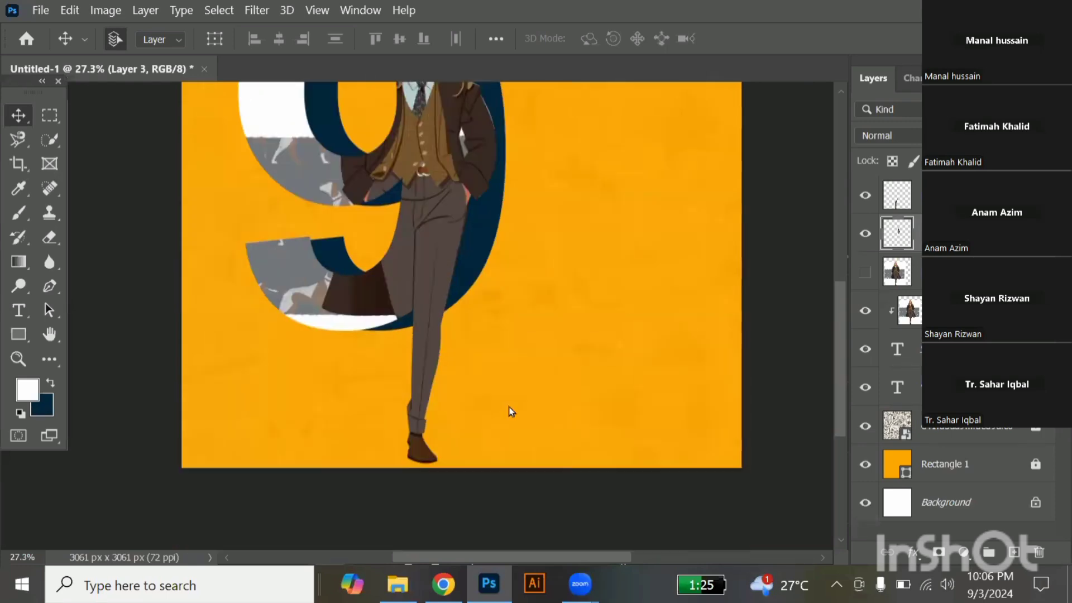
Add the horizontal text "SOCIAL MEDIA POST" in white 14 pt Arial Bold on the orange background beside the "9".
scroll(478, 212, down, 2)
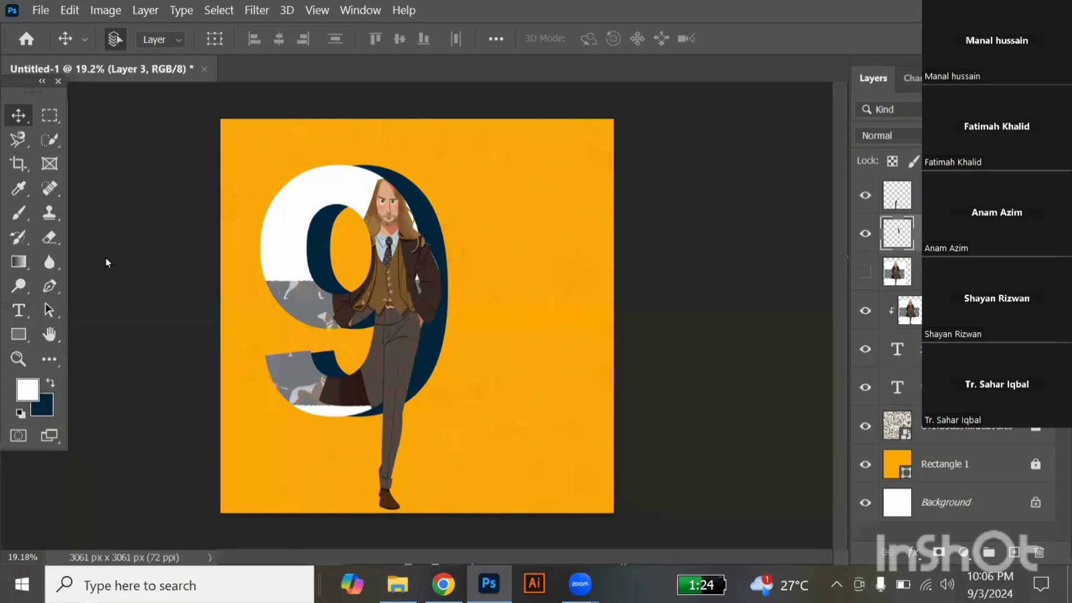
click(19, 310)
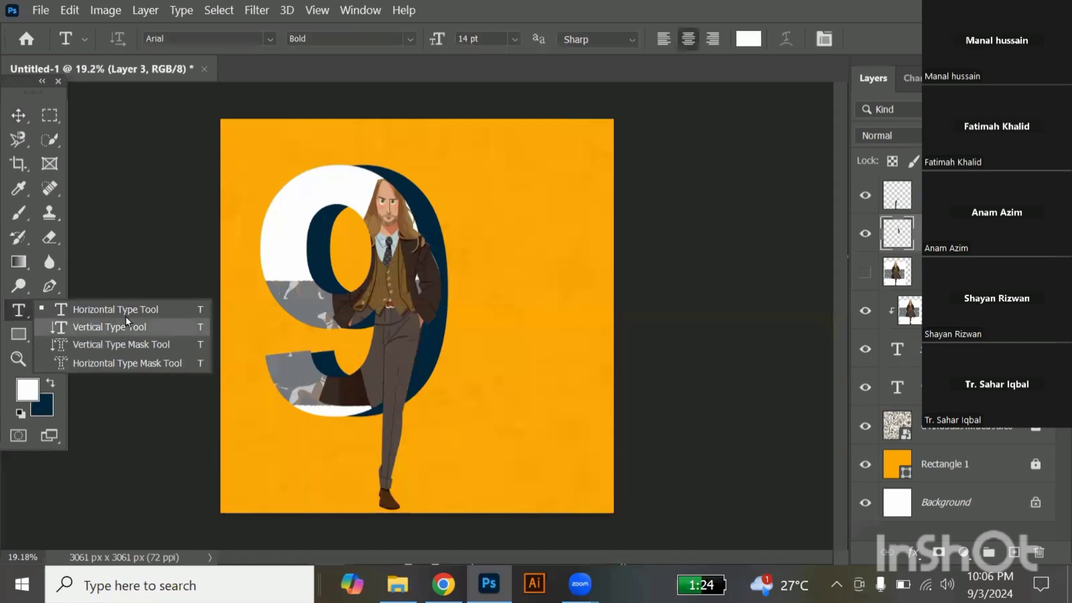
click(482, 196)
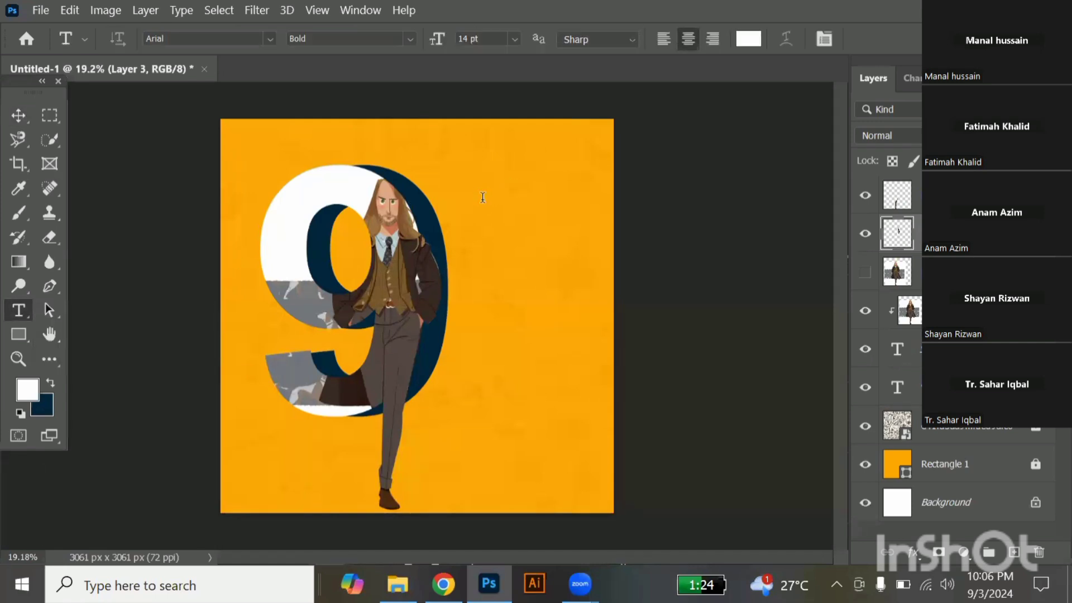
click(482, 197)
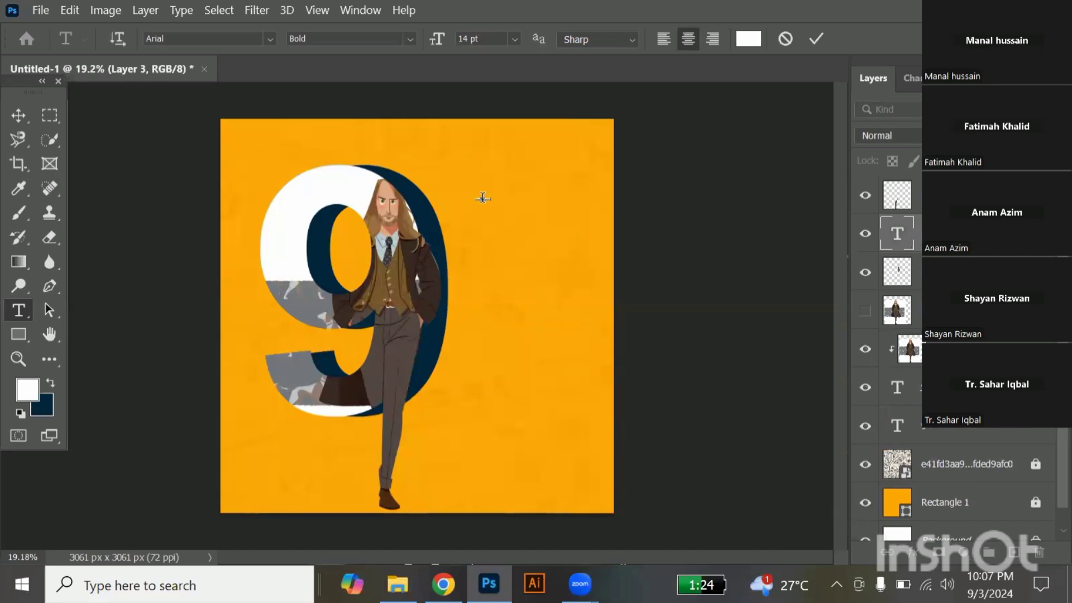
click(11, 116)
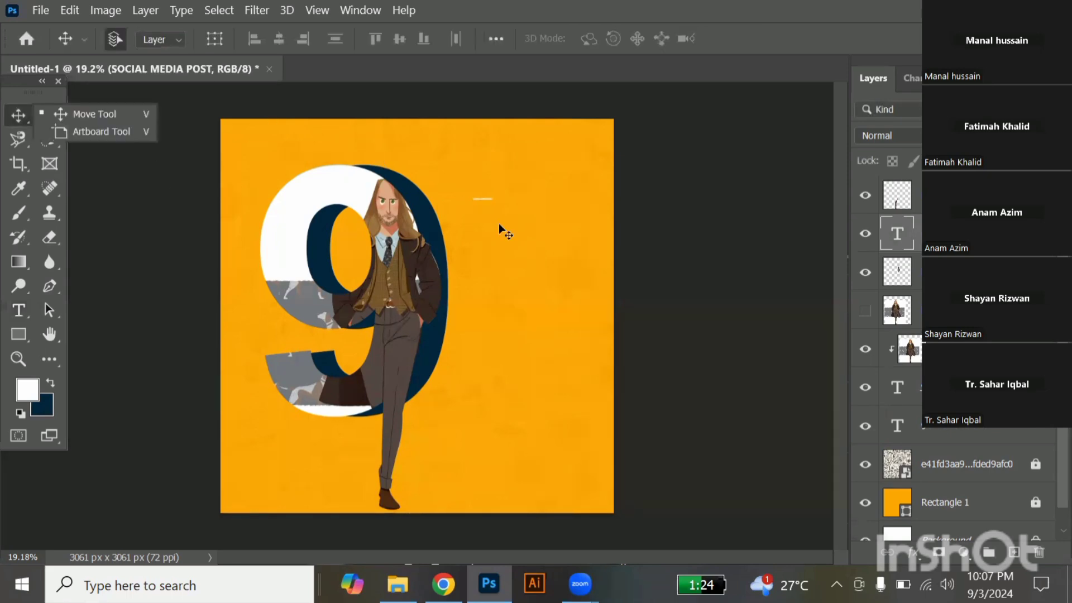
Enlarge the "SOCIAL MEDIA POST" text to about 674% and place it on the orange background beside the top of the "9".
key(ctrl+t)
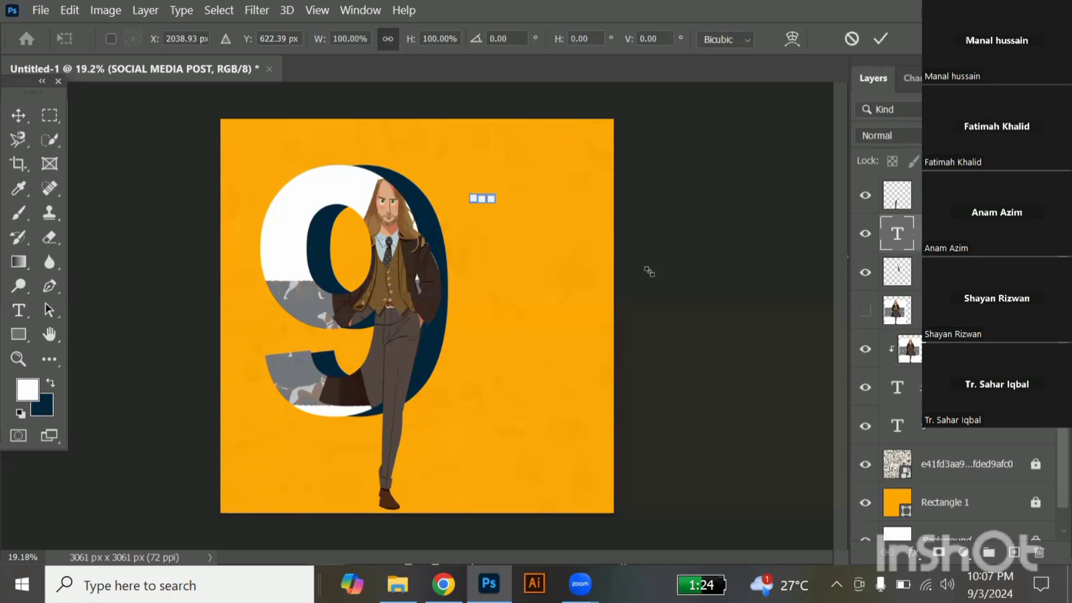
drag(620, 249, 537, 196)
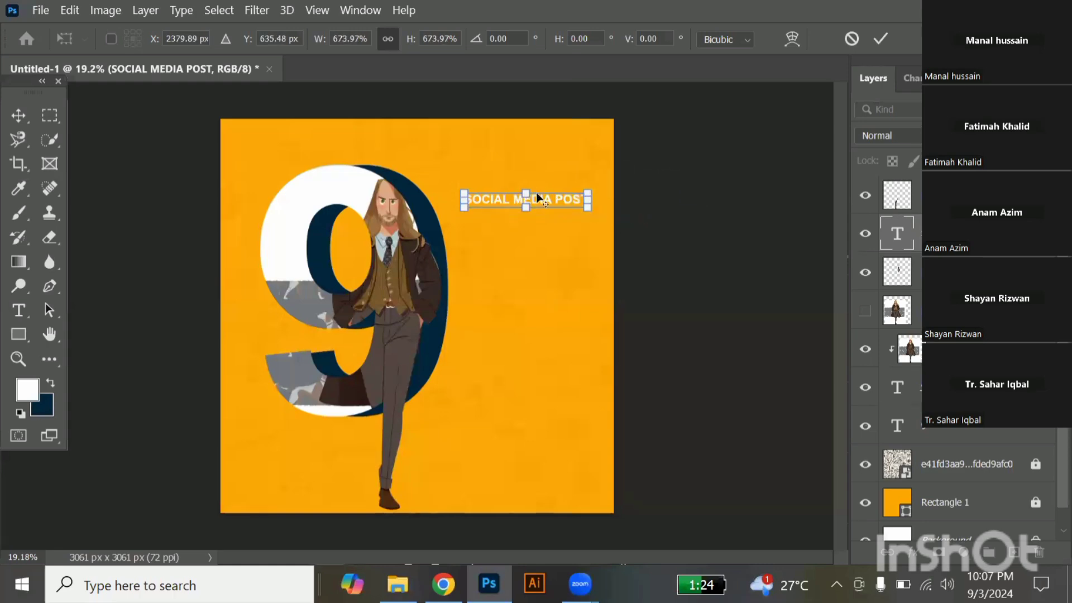
scroll(536, 196, up, 3)
scroll(519, 198, up, 2)
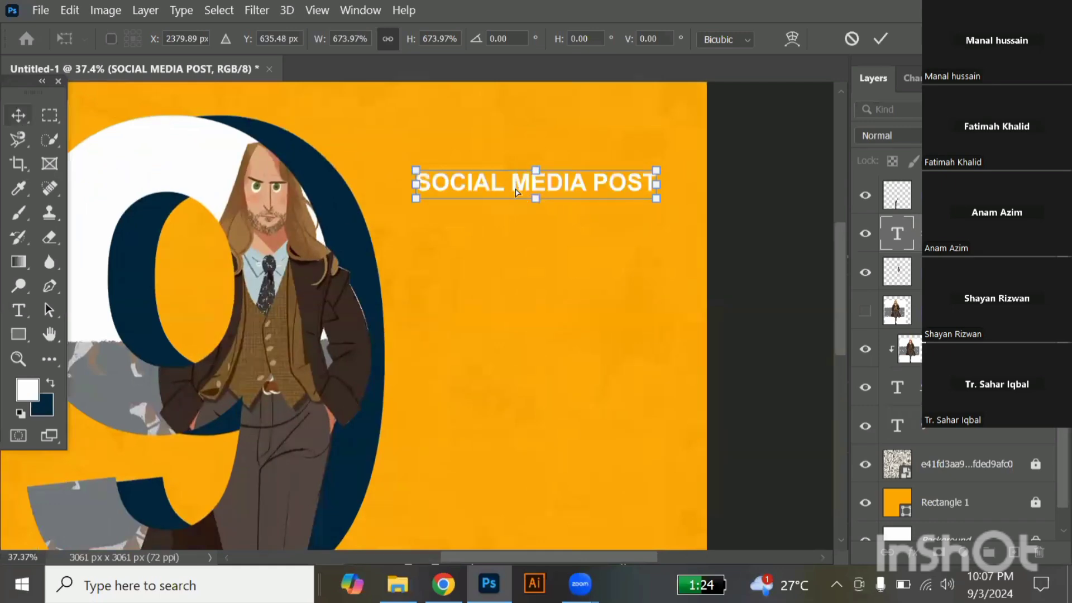
key(Return)
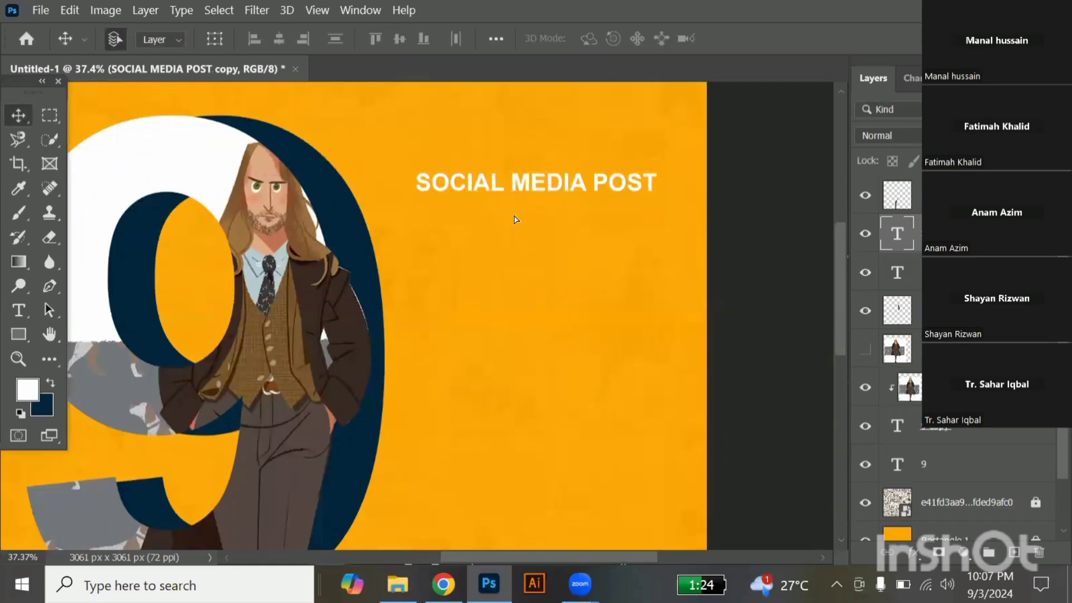
Duplicate the "SOCIAL MEDIA POST" text directly below the original and shorten the copy to "POST".
drag(516, 220, 511, 256)
key(t)
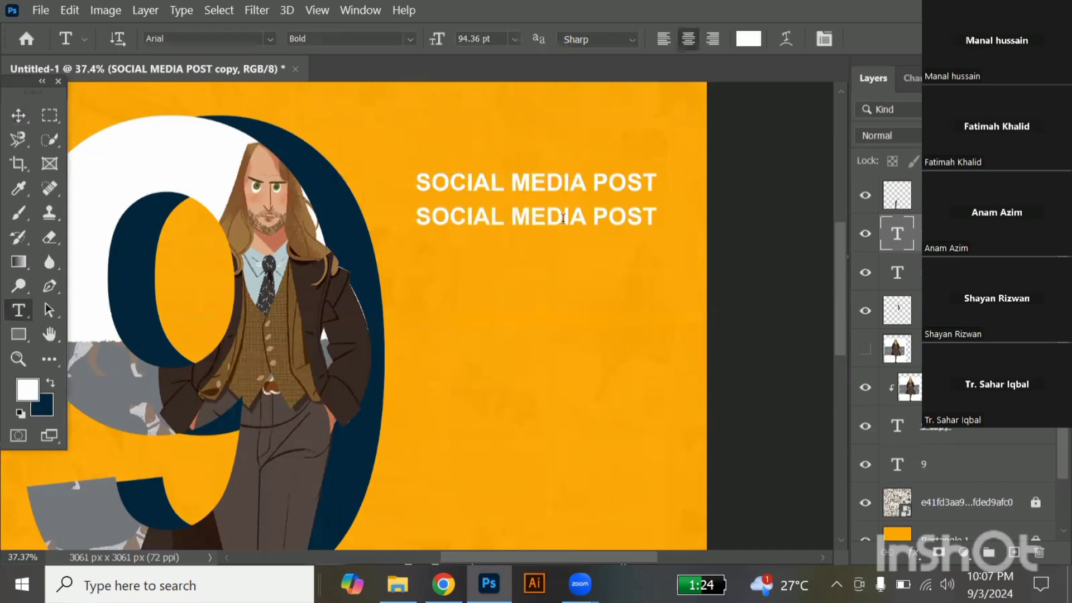
drag(589, 221, 477, 231)
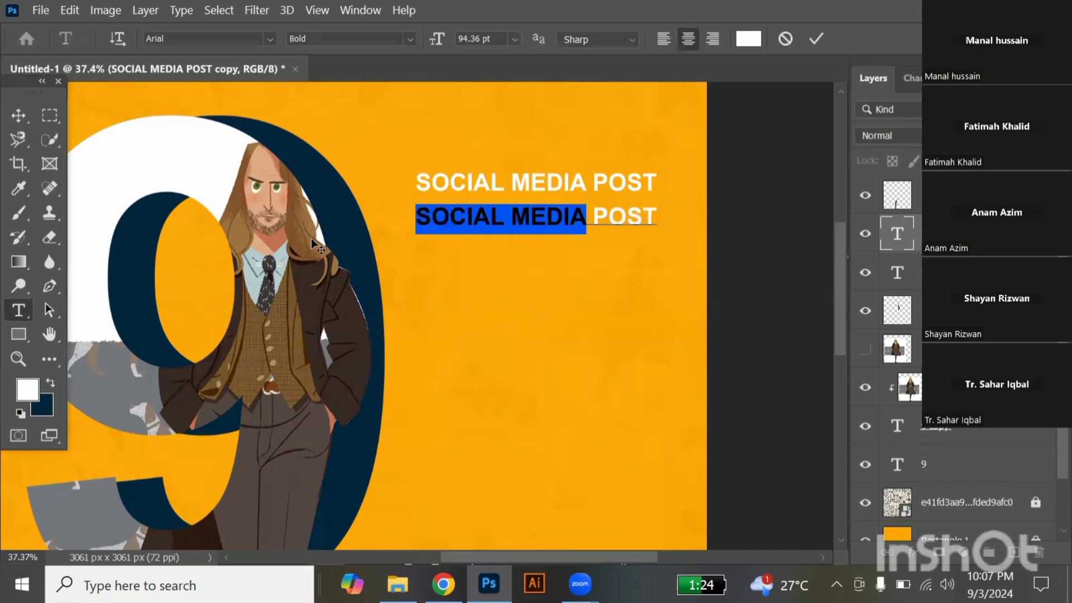
key(BackSpace)
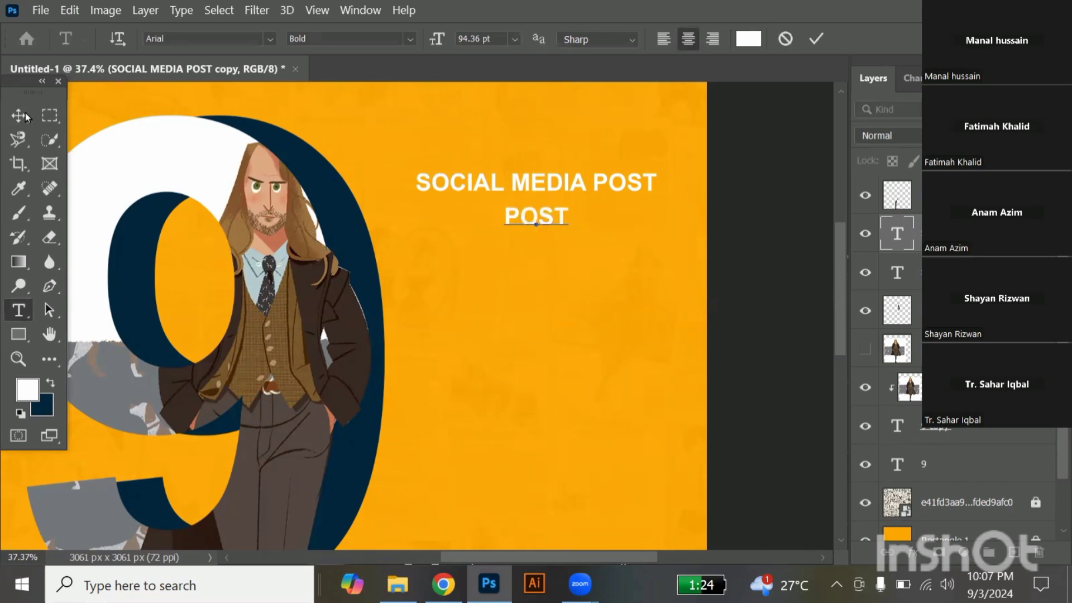
Remove "POST" from the original upper text line so that it reads "SOCIAL MEDIA".
click(446, 193)
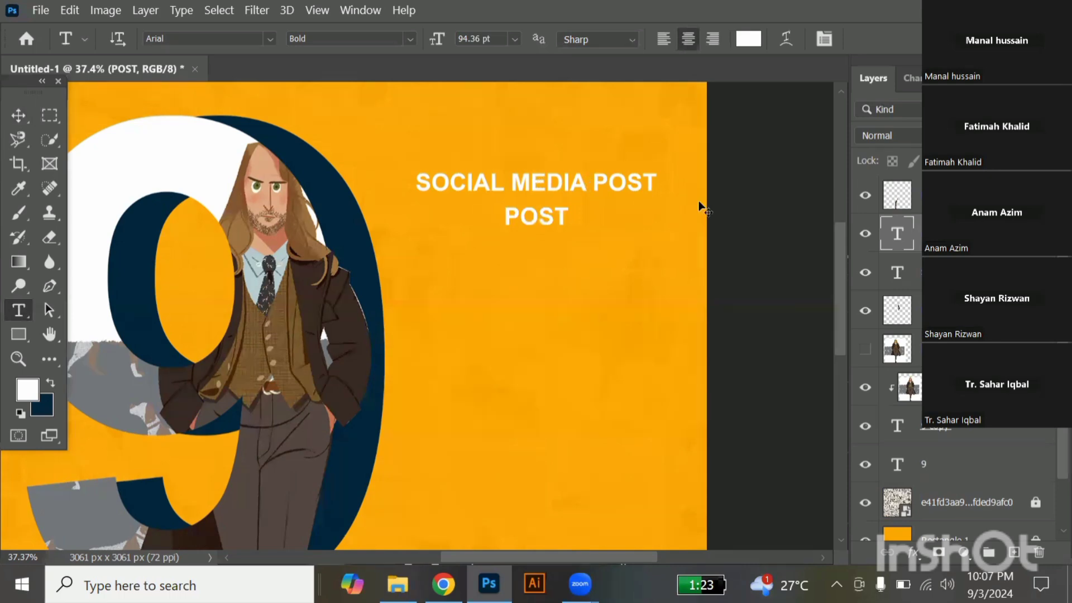
key(BackSpace)
click(22, 119)
Sample the navy of the "9" shadow as foreground colour and fill the "POST" text with it.
click(529, 225)
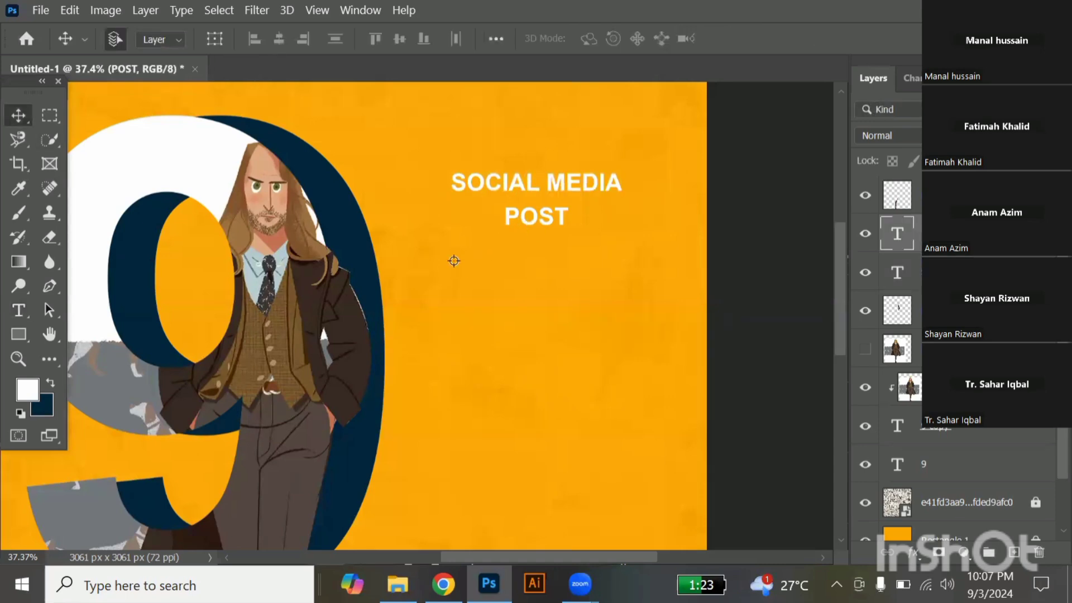
key(i)
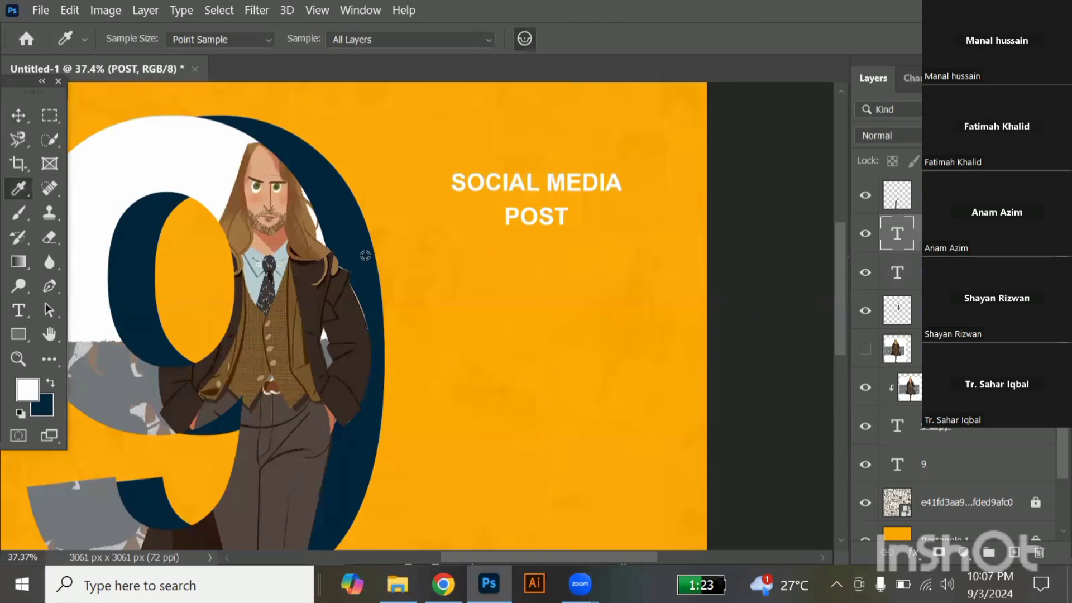
click(365, 255)
key(alt+BackSpace)
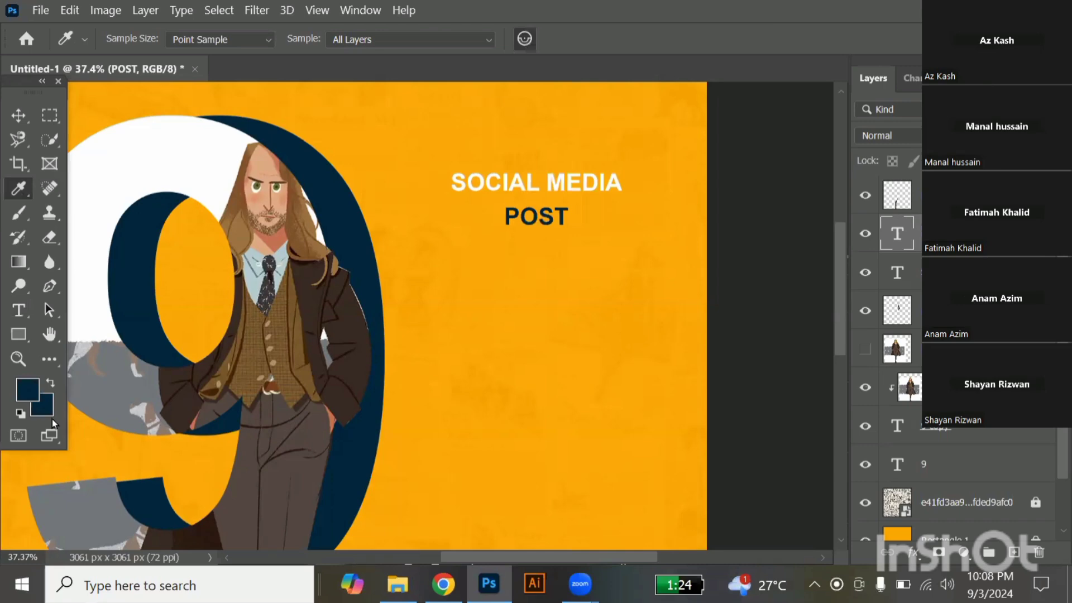
Fill the "SOCIAL MEDIA" text with the sampled navy foreground colour.
click(17, 113)
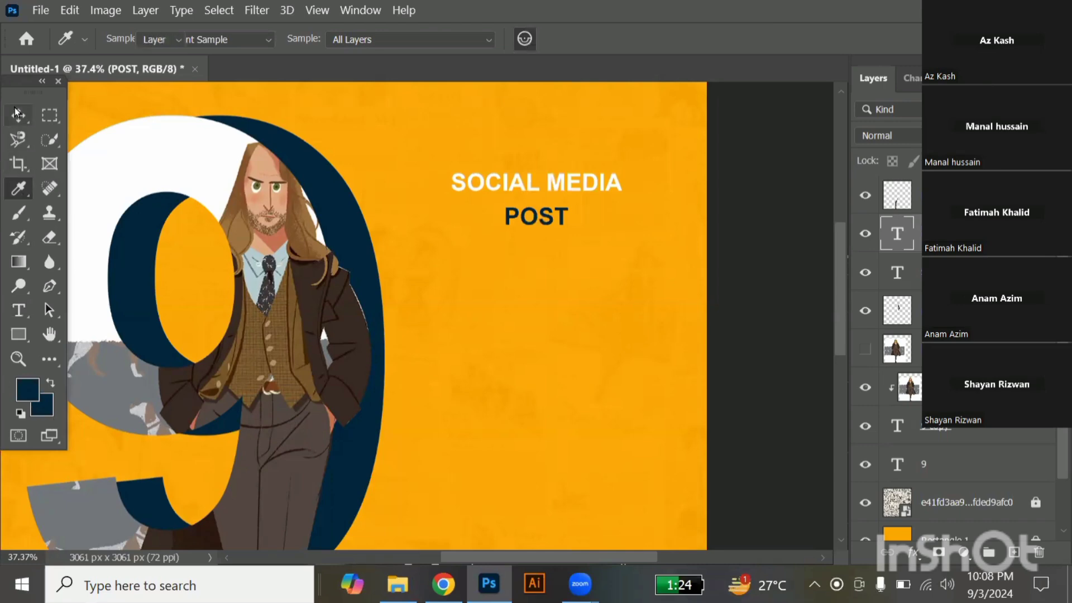
click(522, 193)
key(i)
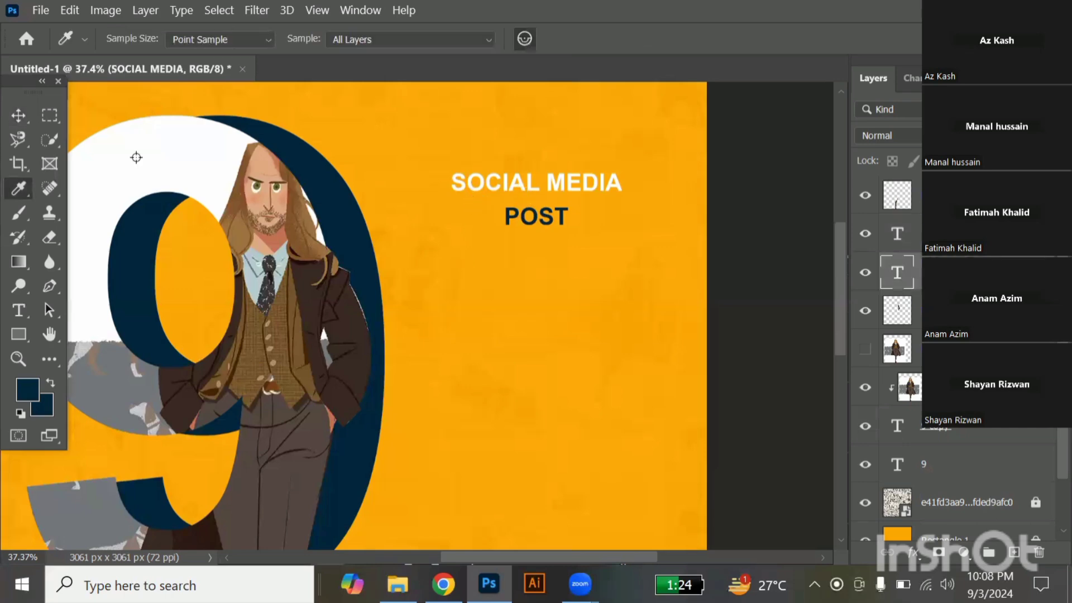
click(16, 117)
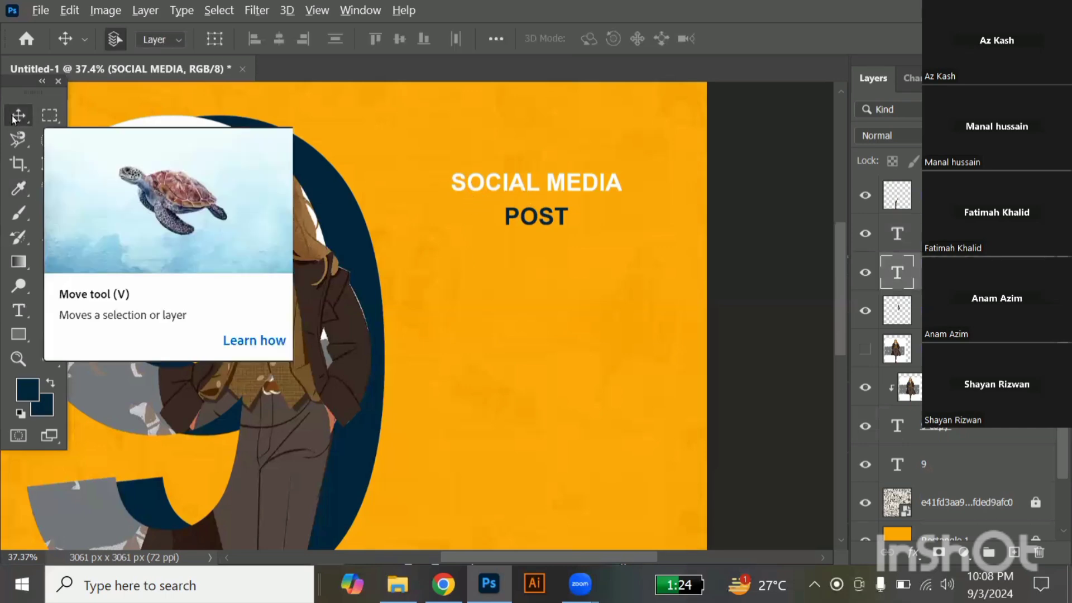
key(alt+BackSpace)
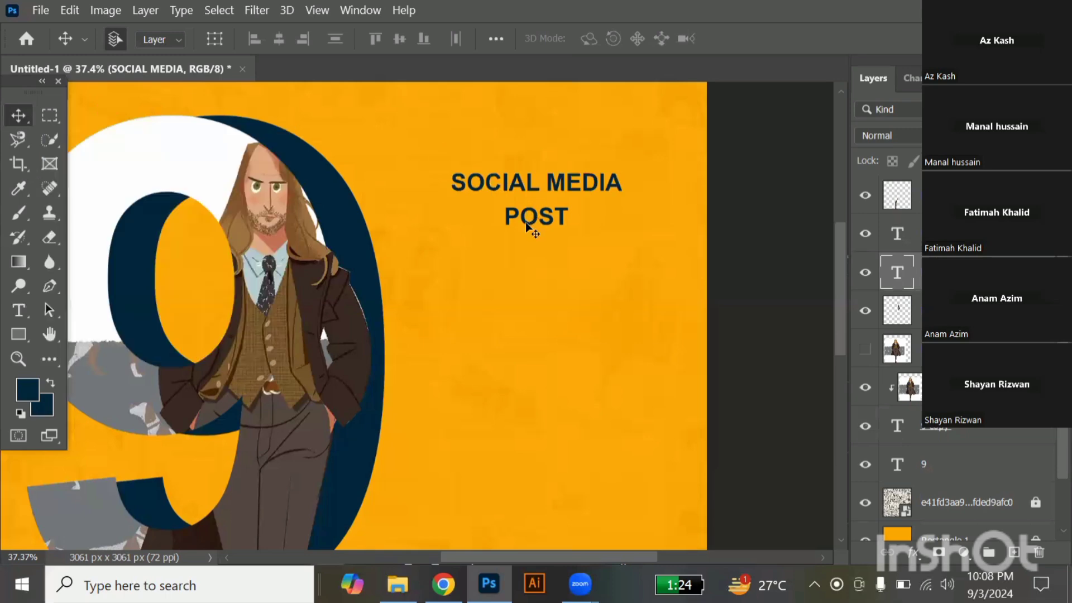
Recolour the "POST" text with white sampled from the face of the "9".
click(528, 226)
key(i)
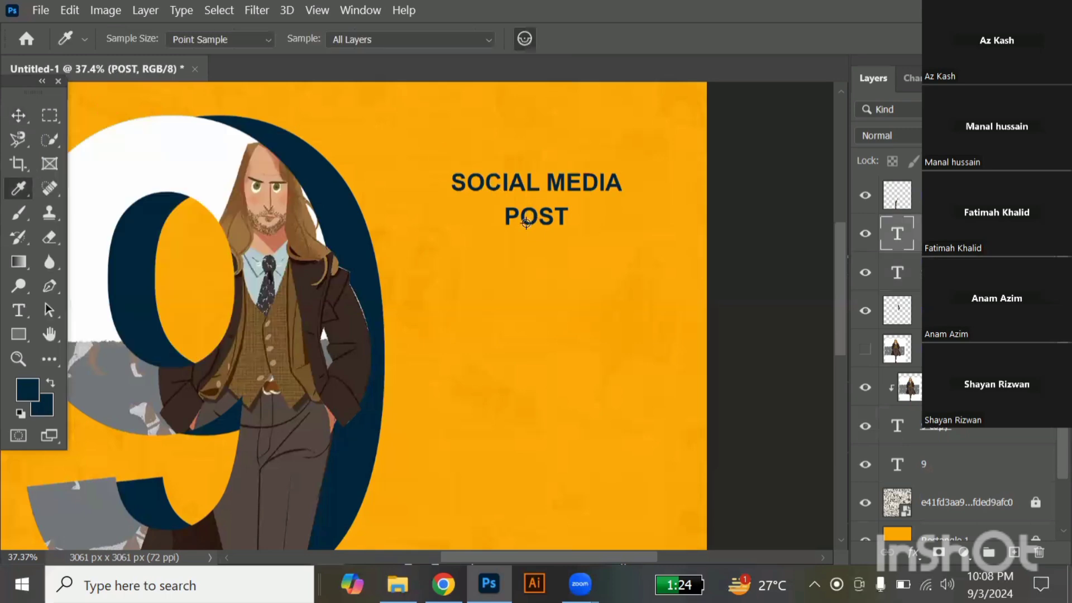
click(181, 149)
key(alt+BackSpace)
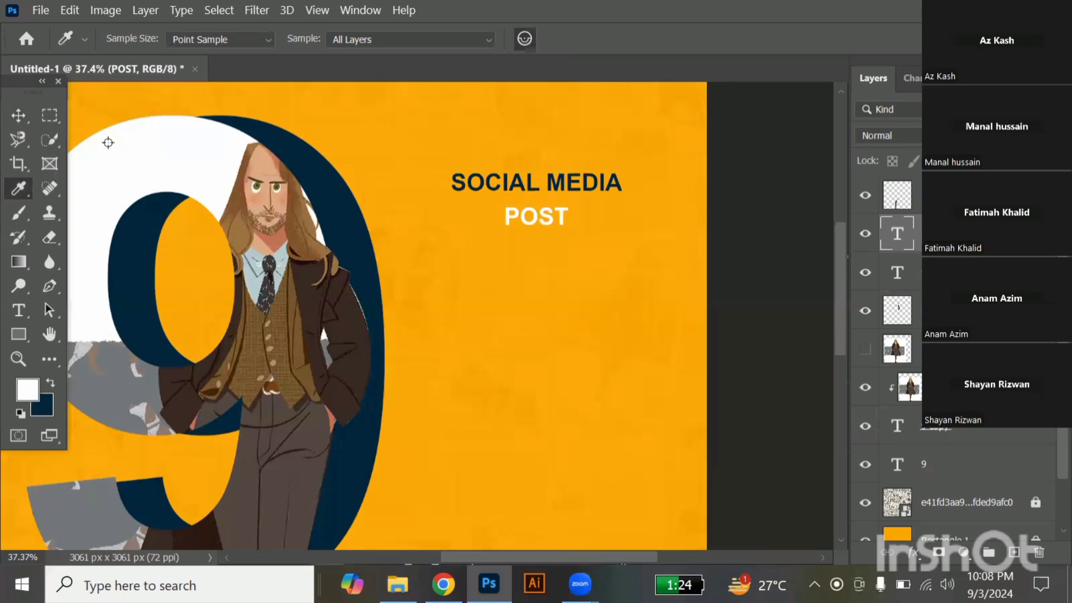
click(19, 115)
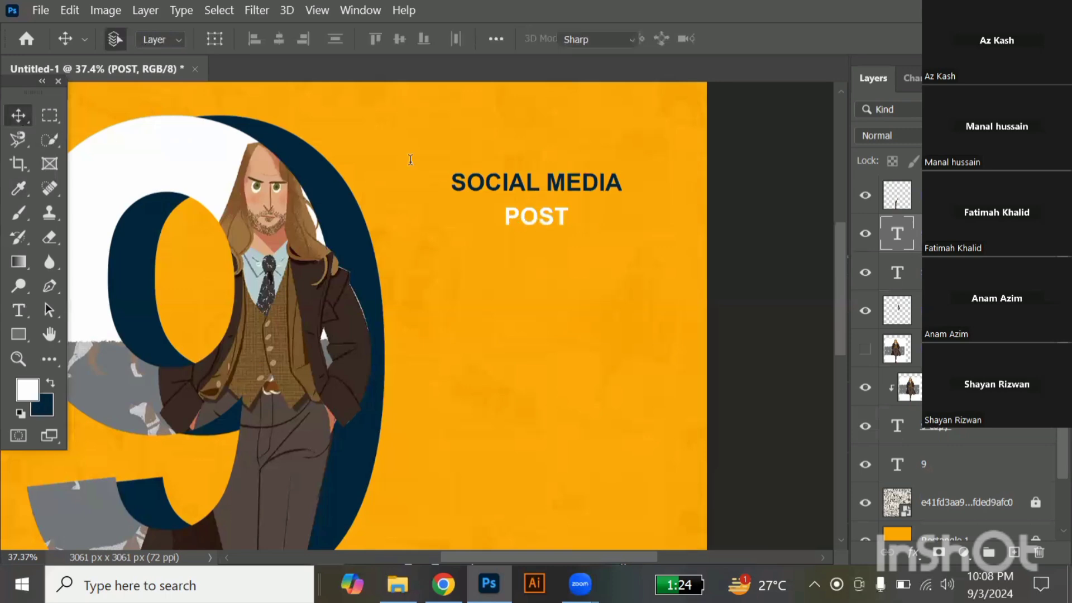
Change the font of the "POST" text to Brush Script MT Italic.
key(t)
key(ctrl+a)
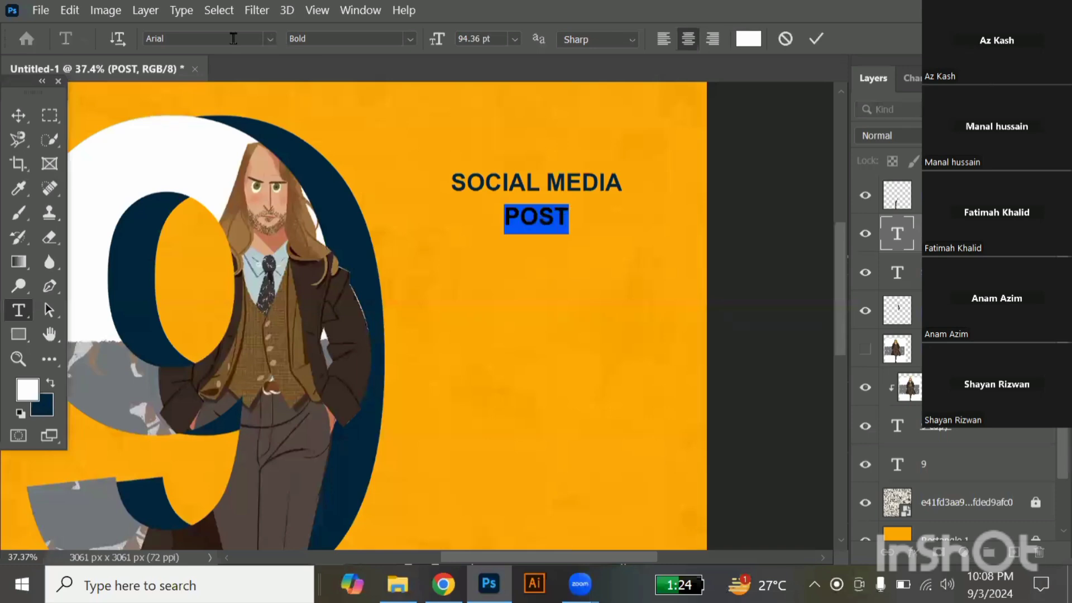
click(233, 38)
text(S)
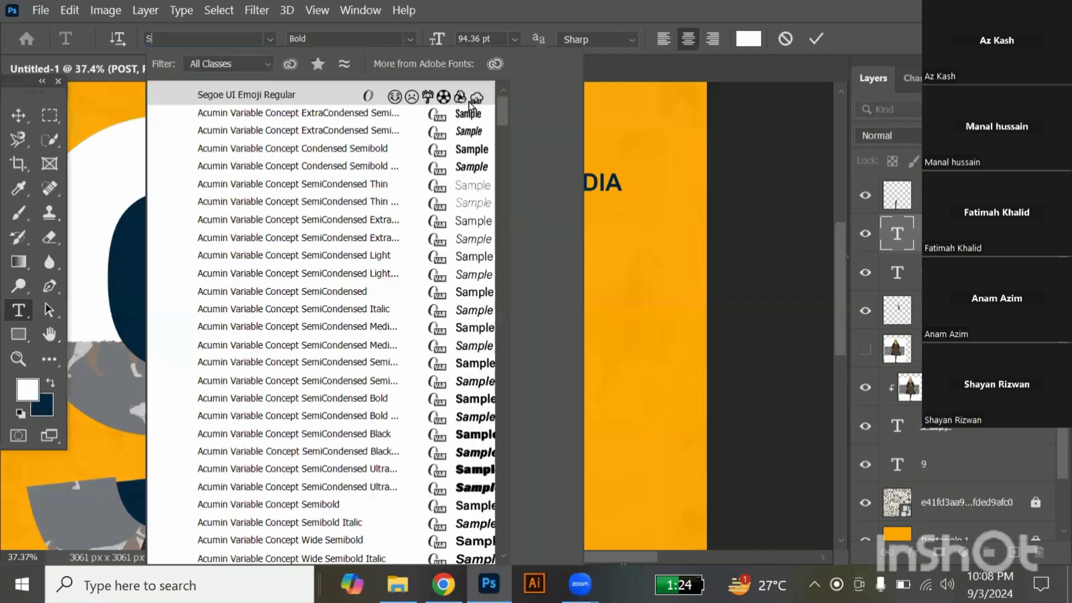
text(CR)
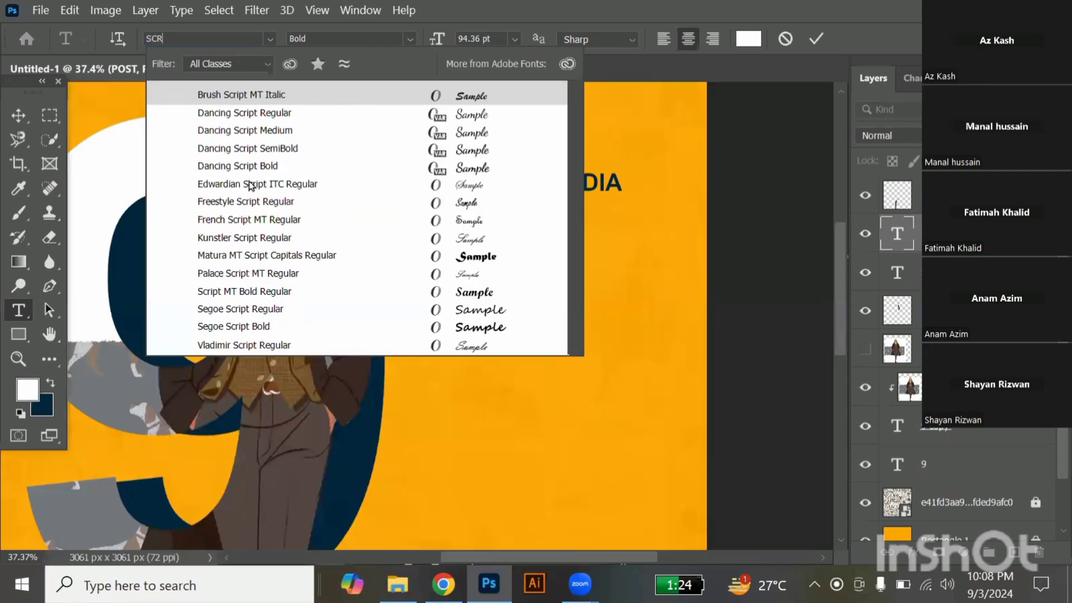
key(Return)
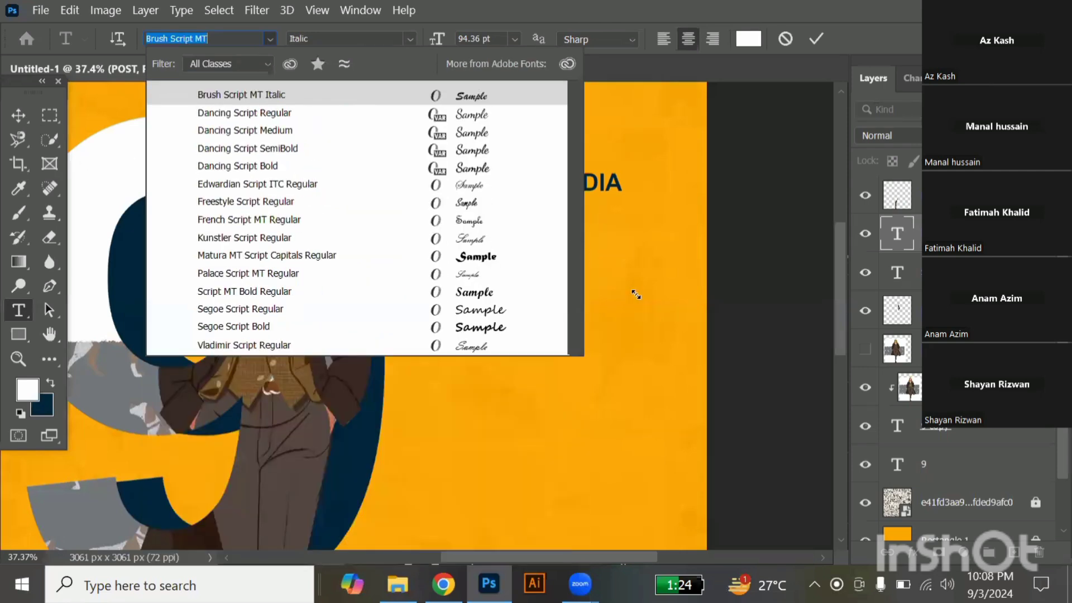
Scale the "POST" text to about 188% and move it up to overlap the end of "SOCIAL MEDIA".
drag(643, 299, 637, 295)
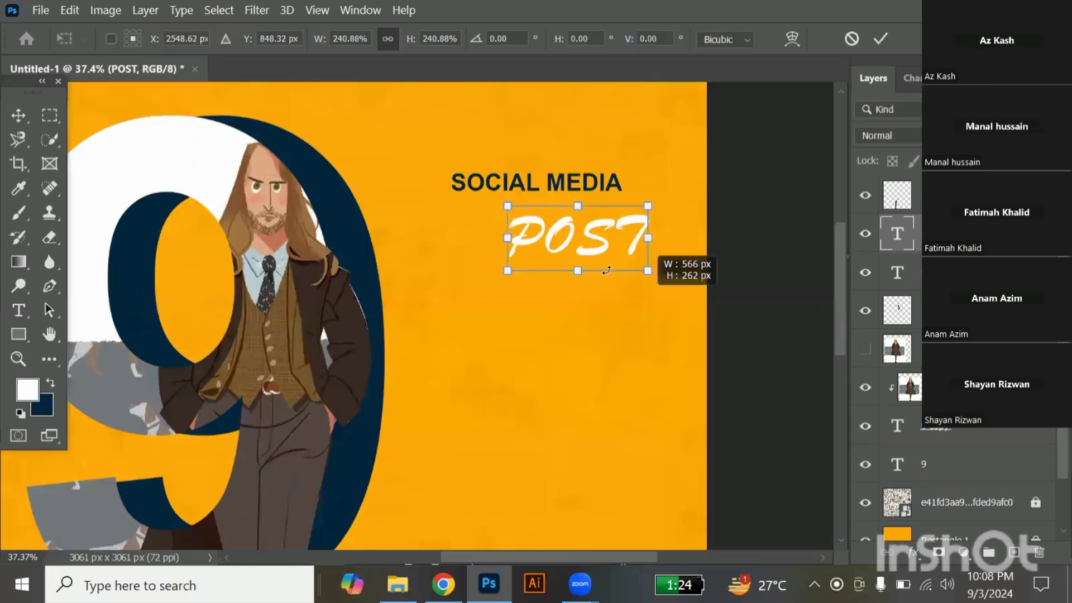
drag(584, 244, 597, 178)
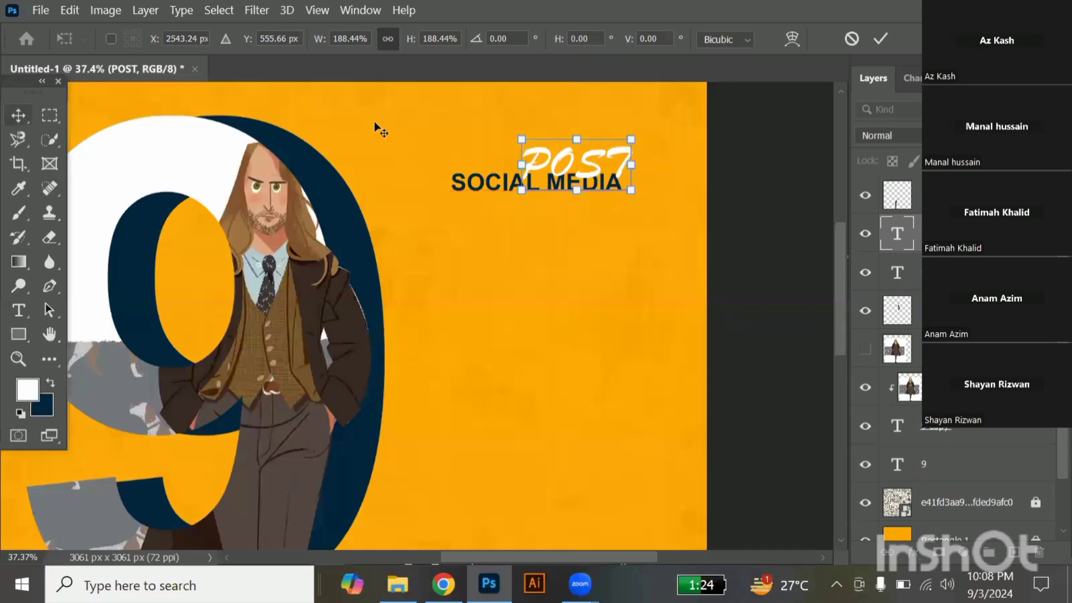
drag(374, 127, 658, 265)
key(ctrl+z)
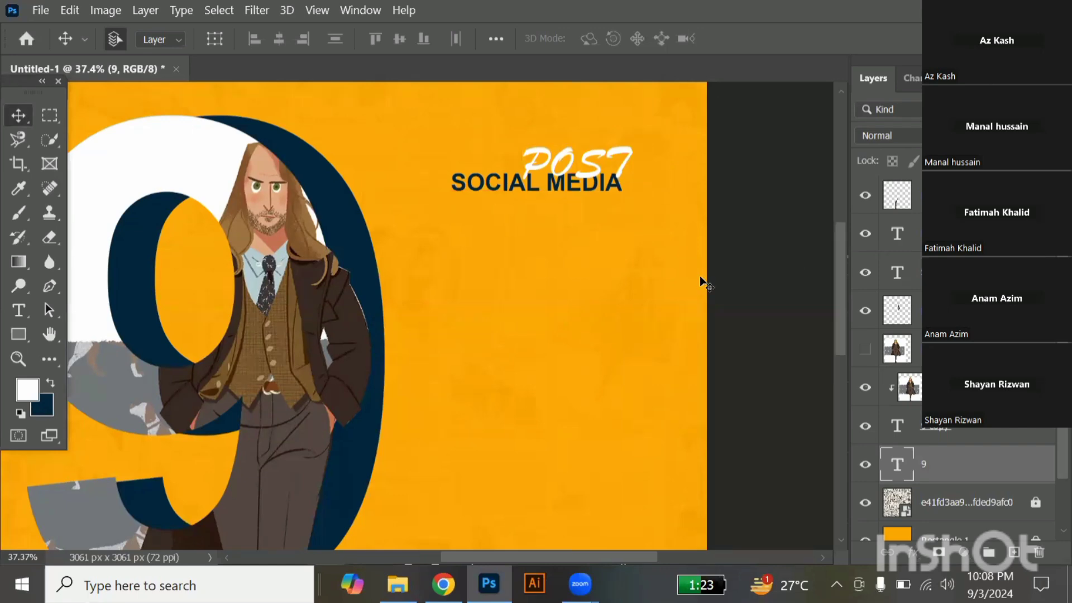
Select all visible layers of the "9", its shadow and the character, and merge them into a single layer.
scroll(703, 282, down, 2)
ctrl+click(614, 197)
scroll(75, 274, down, 1)
drag(129, 155, 437, 469)
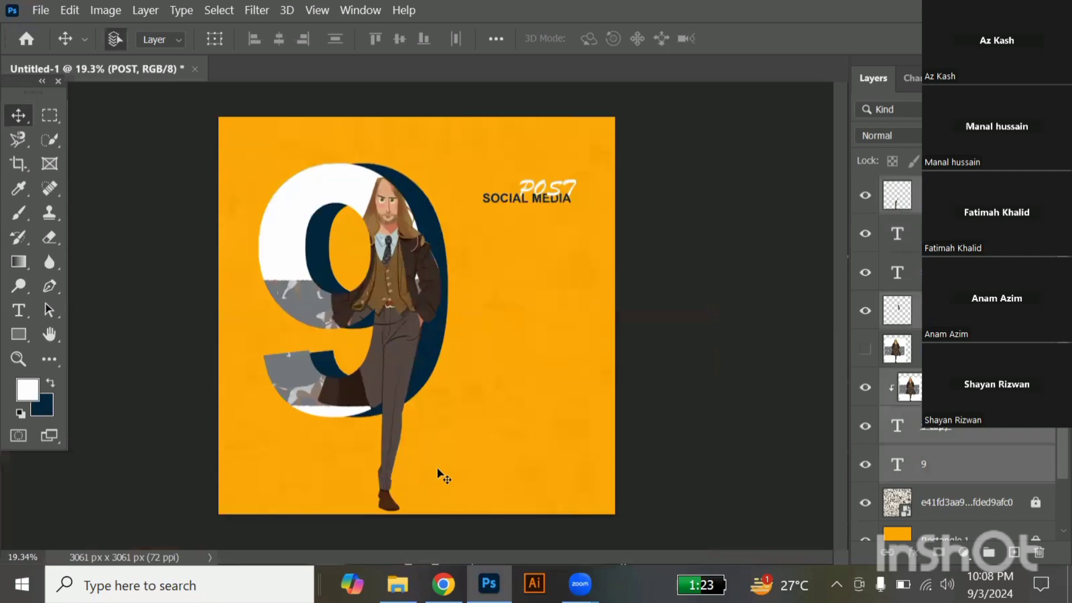
key(ctrl)
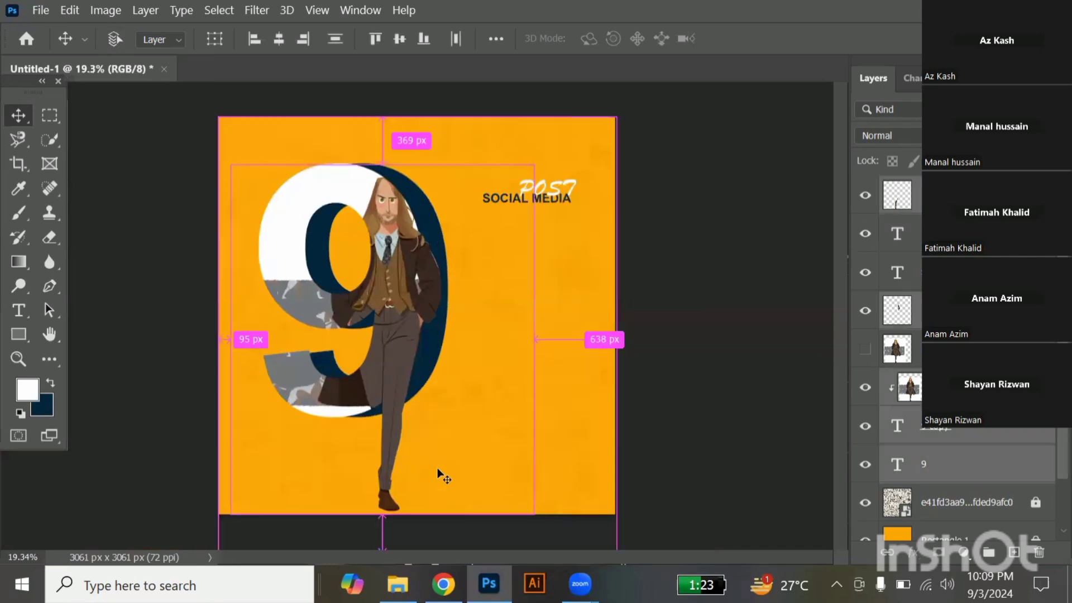
key(ctrl+e)
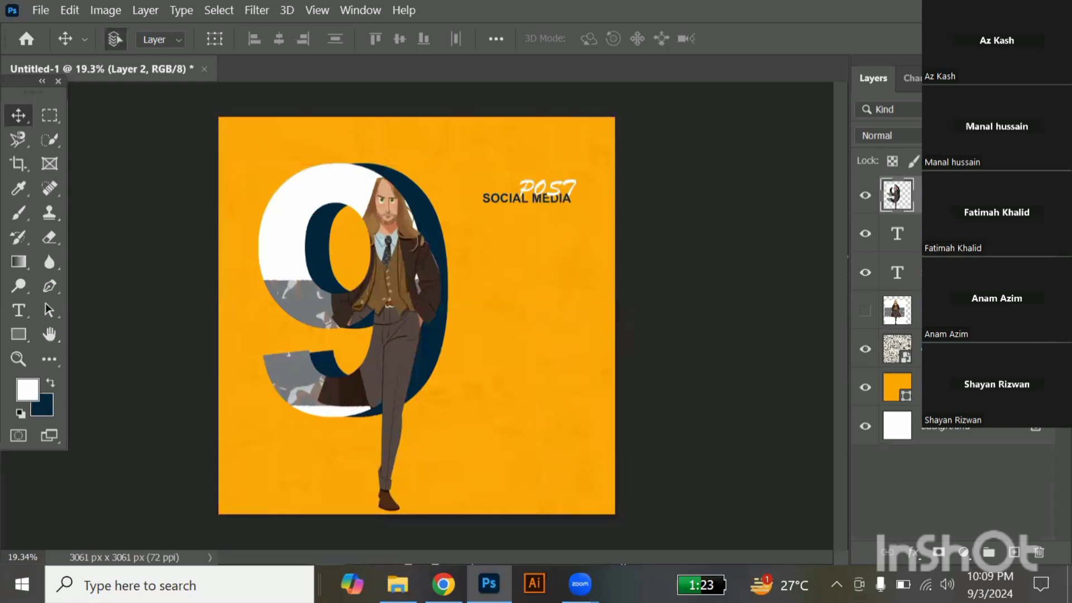
Select the "SOCIAL MEDIA" and "POST" texts together, scale them to about 141% and reposition them slightly lower beside the "9".
click(529, 238)
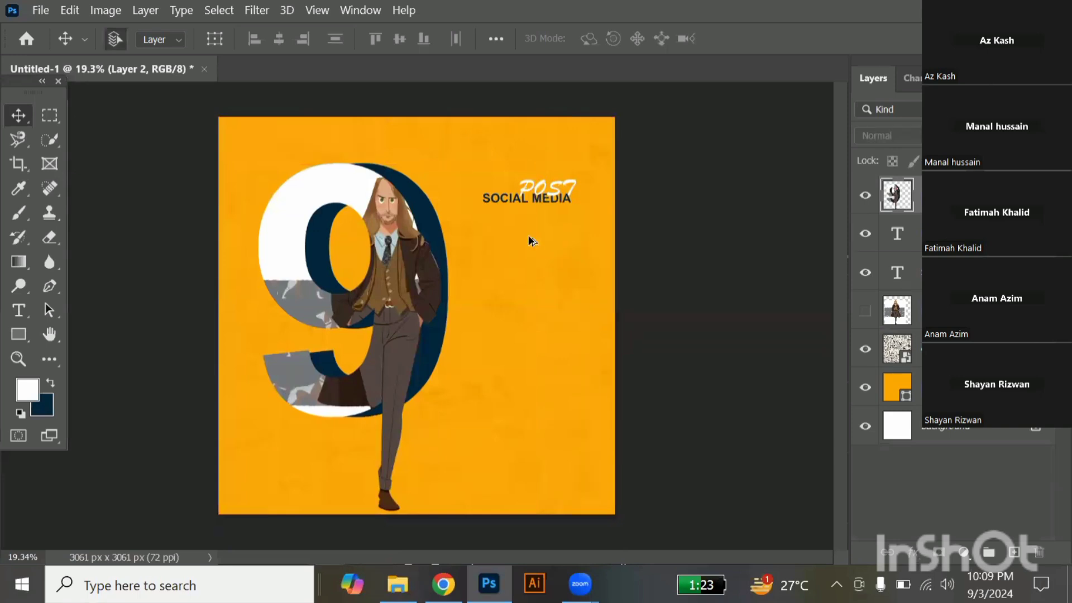
scroll(623, 203, up, 3)
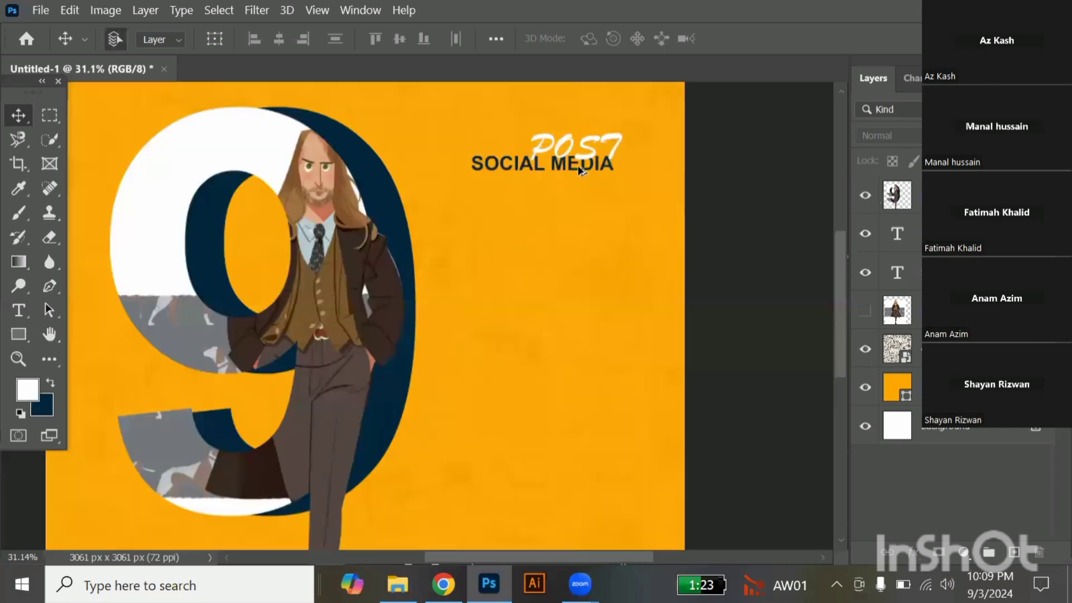
click(578, 166)
shift+click(574, 153)
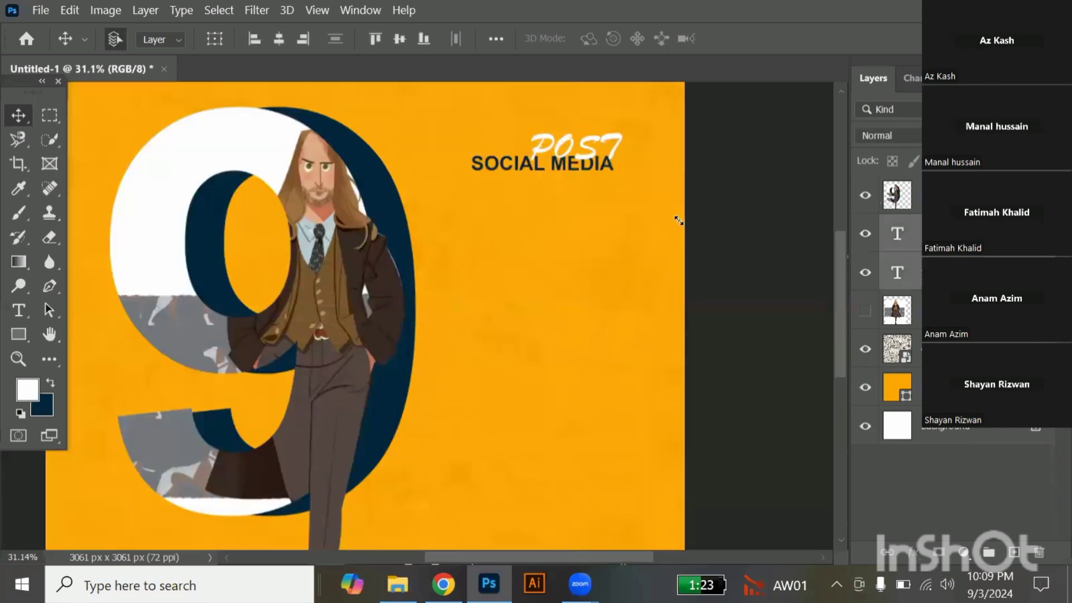
key(ctrl)
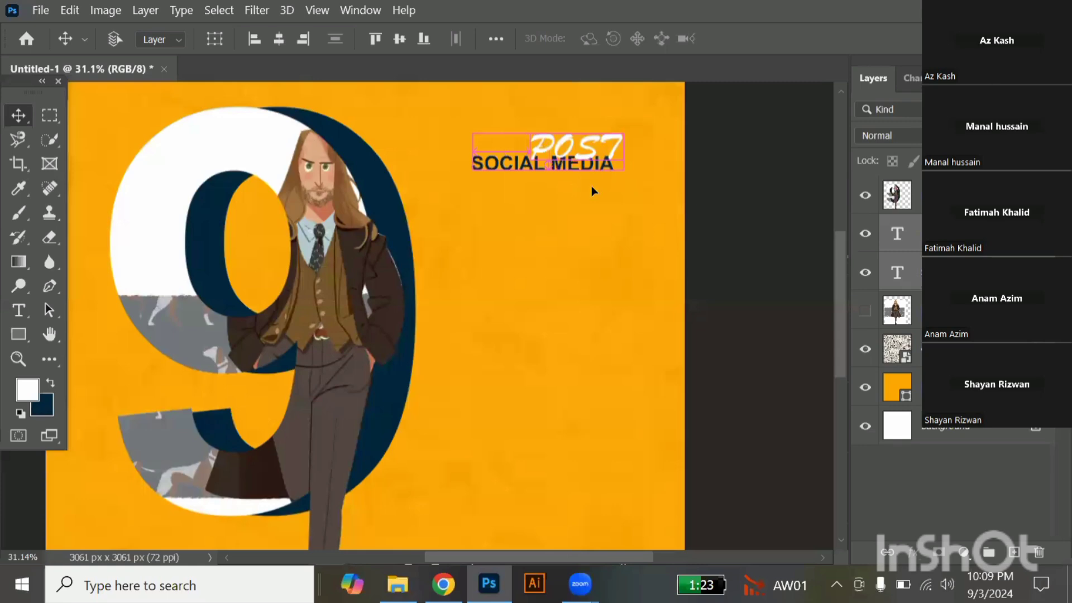
key(ctrl+t)
drag(624, 169, 601, 164)
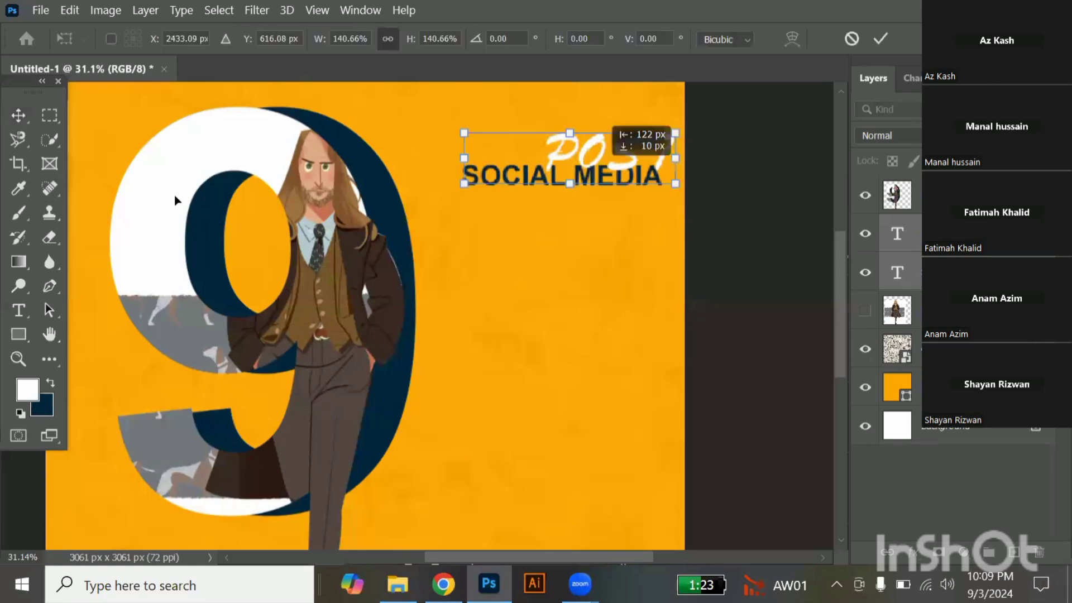
click(18, 123)
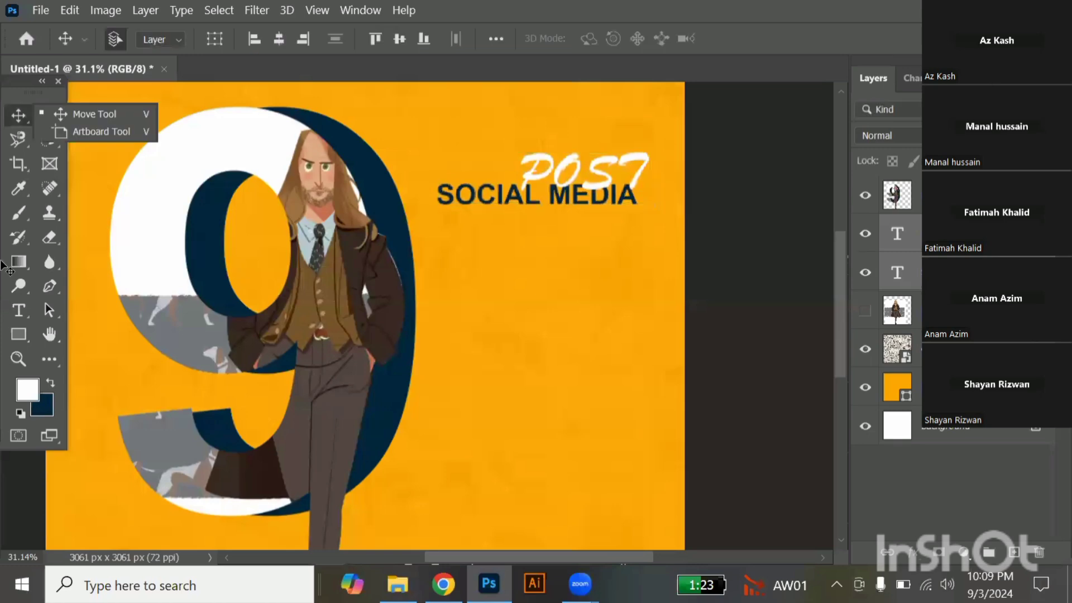
Add a paragraph text box of Lorem ipsum placeholder text below the "SOCIAL MEDIA" heading, spanning about the heading's width.
click(12, 306)
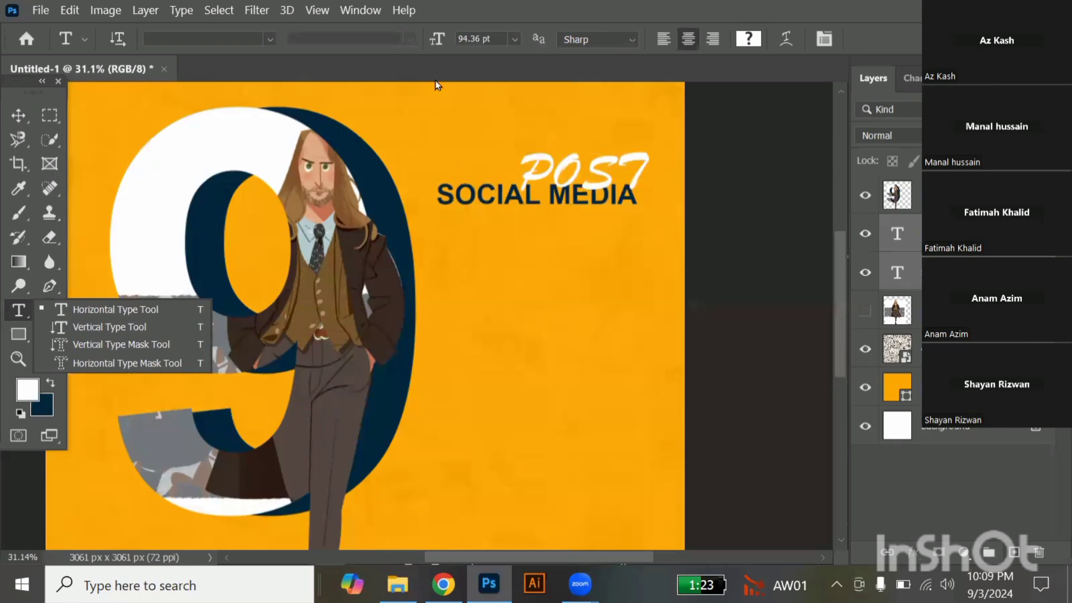
click(485, 122)
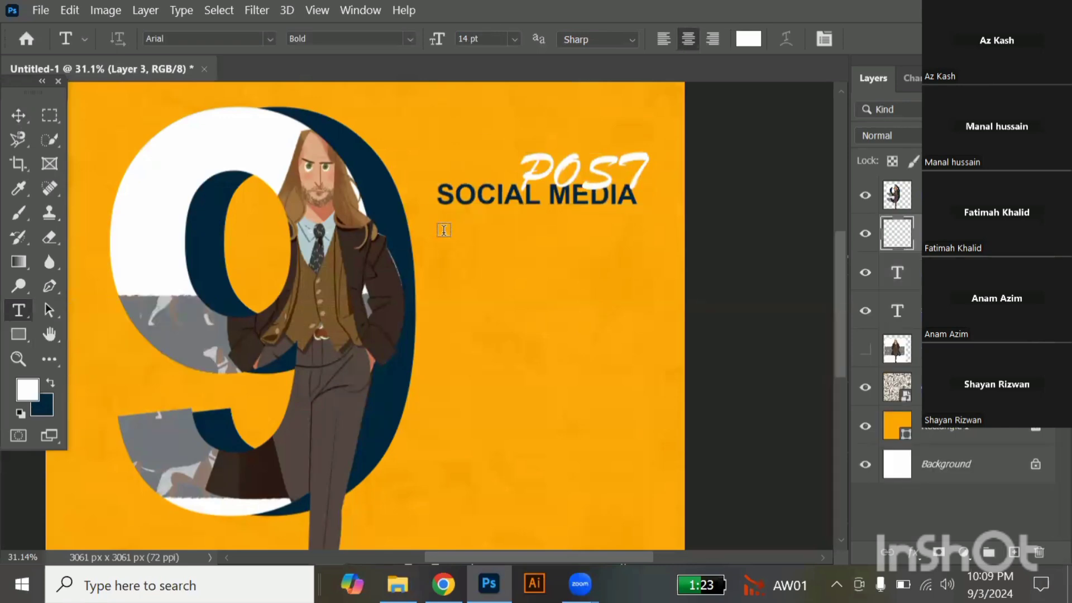
drag(444, 230, 630, 406)
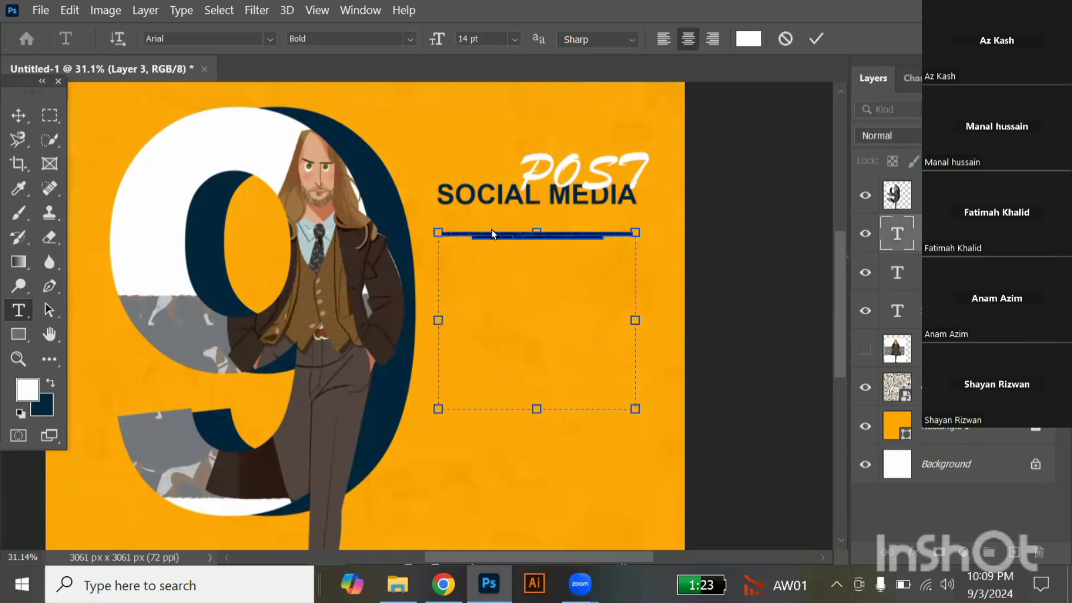
Set the Lorem ipsum paragraph's font size to 60 pt and align its text left.
click(515, 39)
click(478, 218)
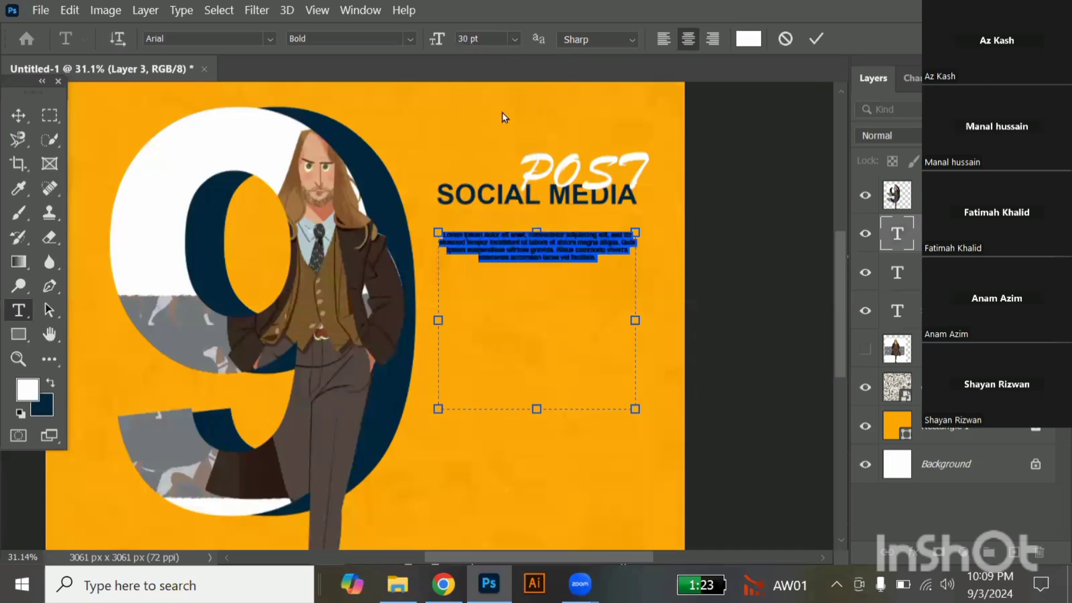
click(514, 38)
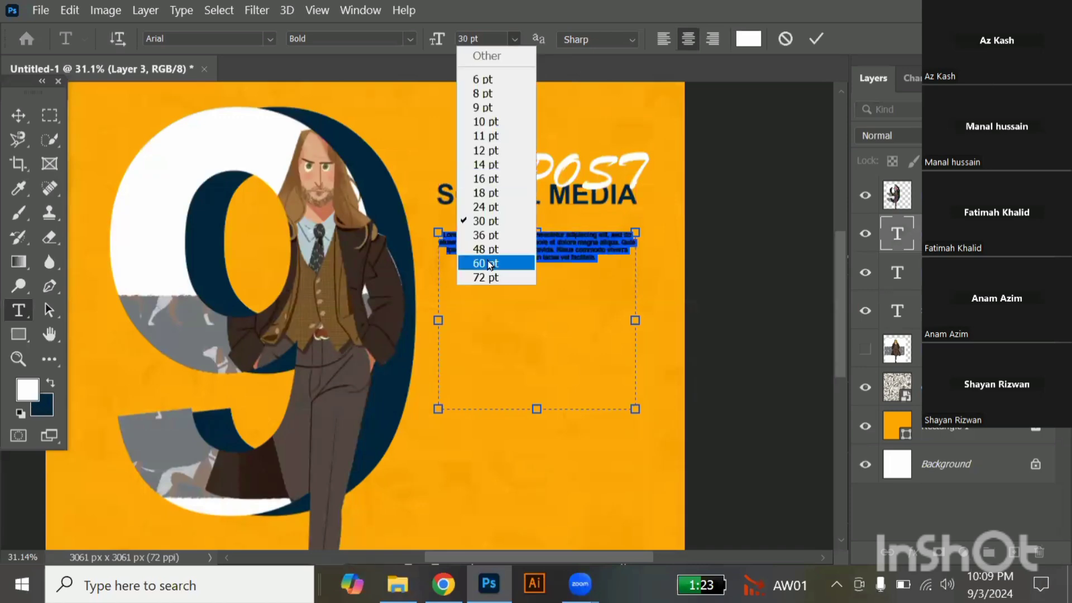
click(489, 265)
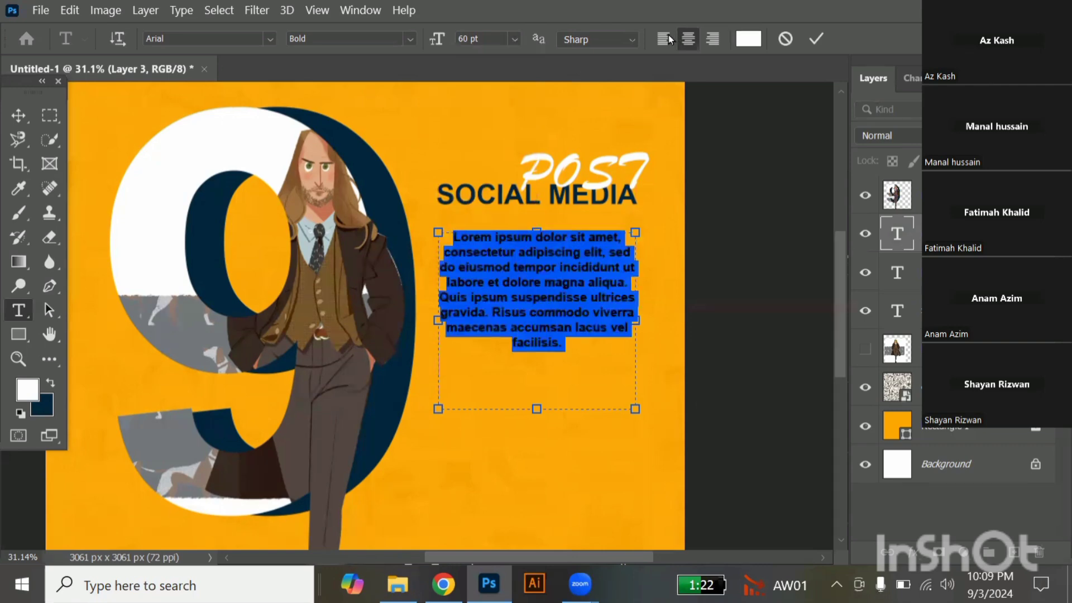
click(14, 119)
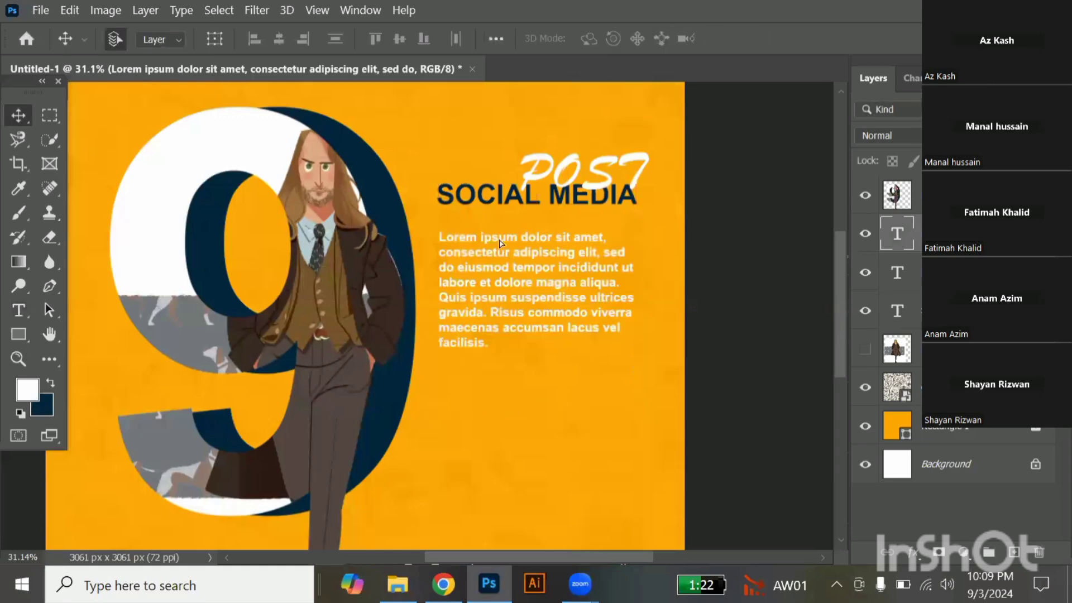
Move the paragraph up directly beneath "SOCIAL MEDIA" and shift it together with both heading texts slightly lower beside the "9".
drag(499, 236, 498, 230)
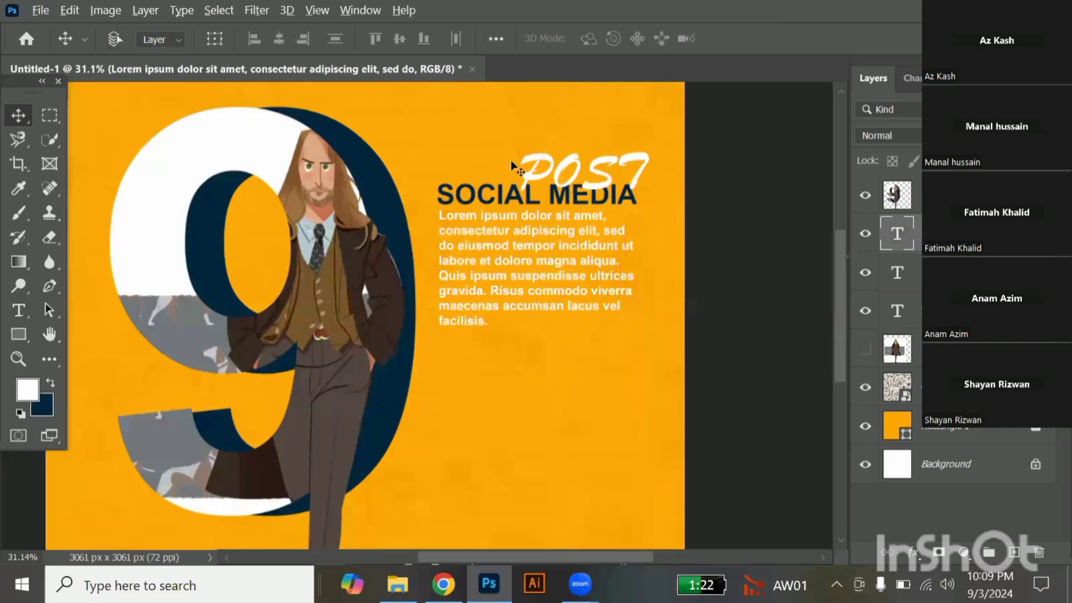
key(ctrl+0)
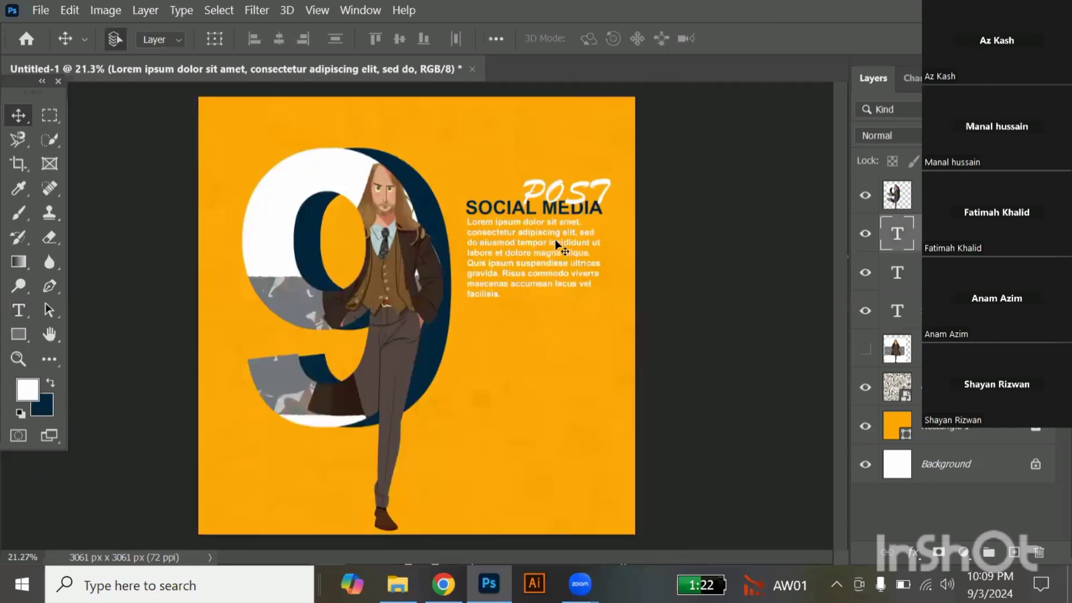
drag(555, 239, 556, 329)
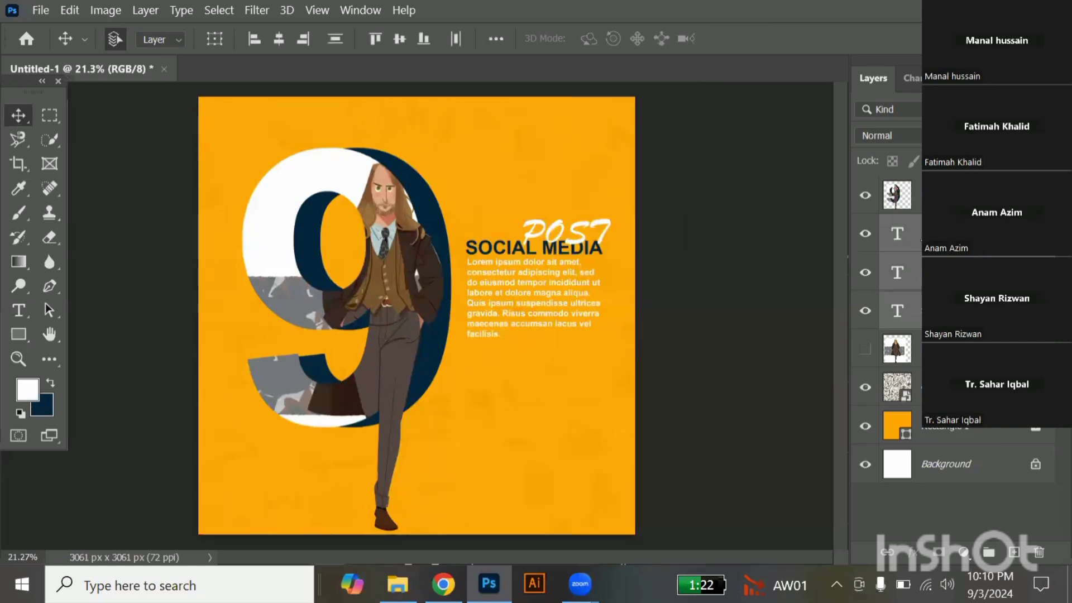
click(924, 237)
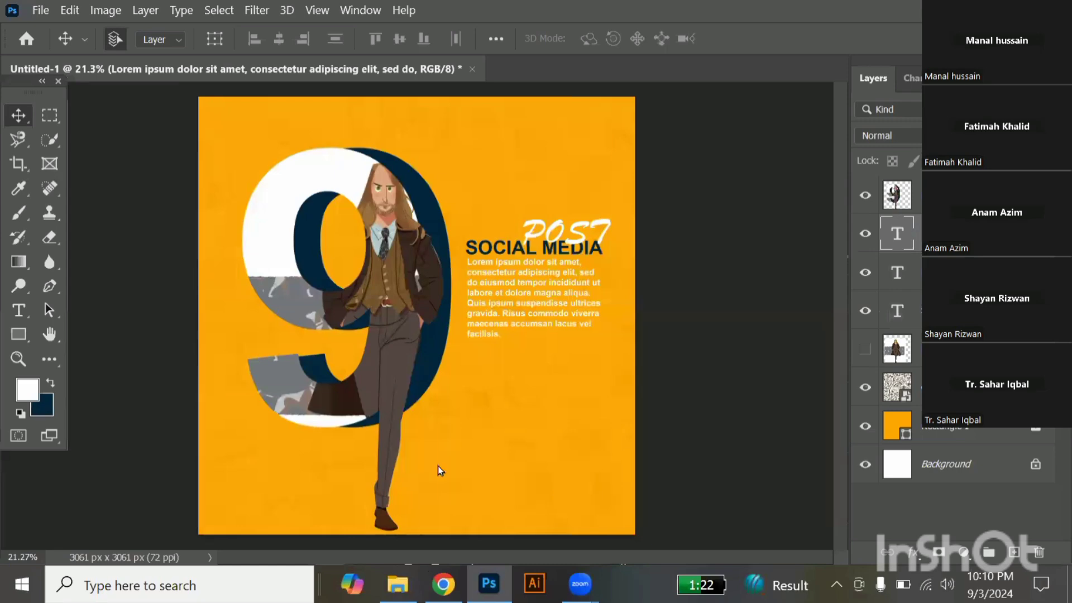
Switch to Chrome and open freeject.net in a new tab.
key(alt+Tab)
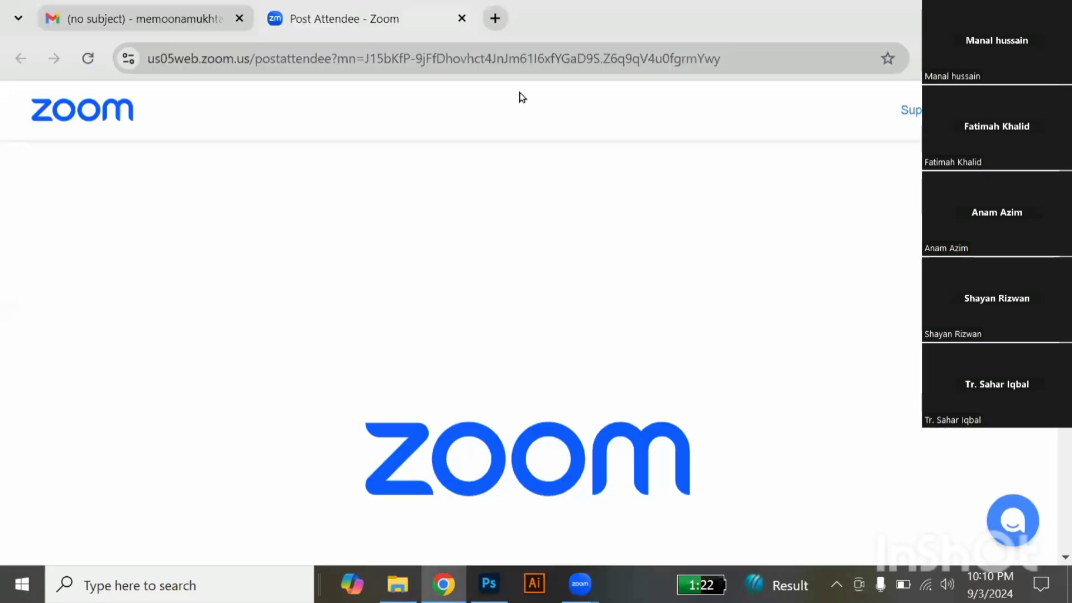
key(ctrl+t)
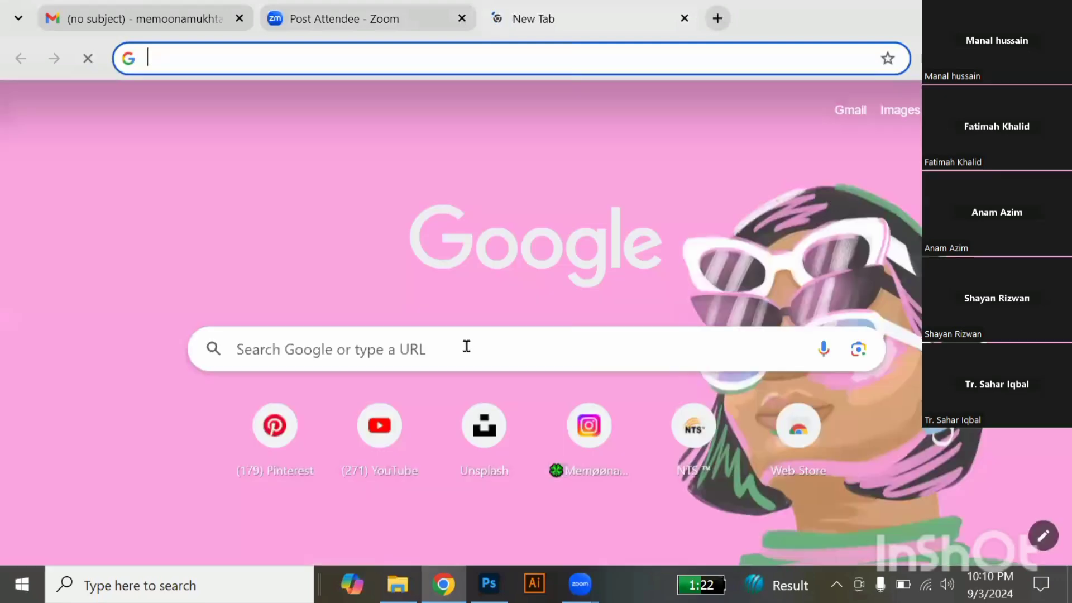
click(466, 347)
text(FREEJECT.NE)
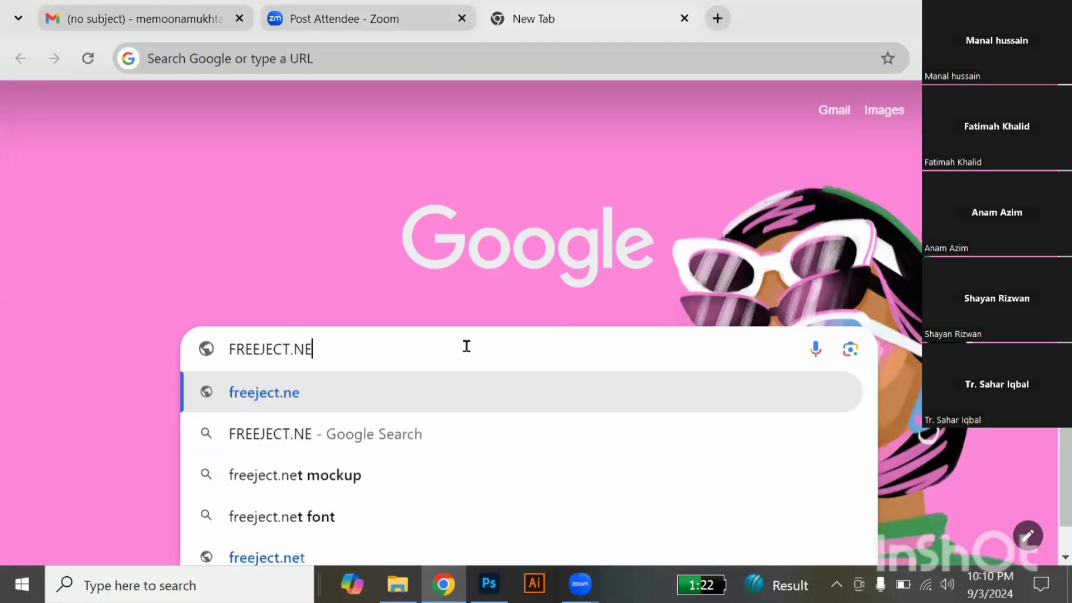
text(T)
key(Return)
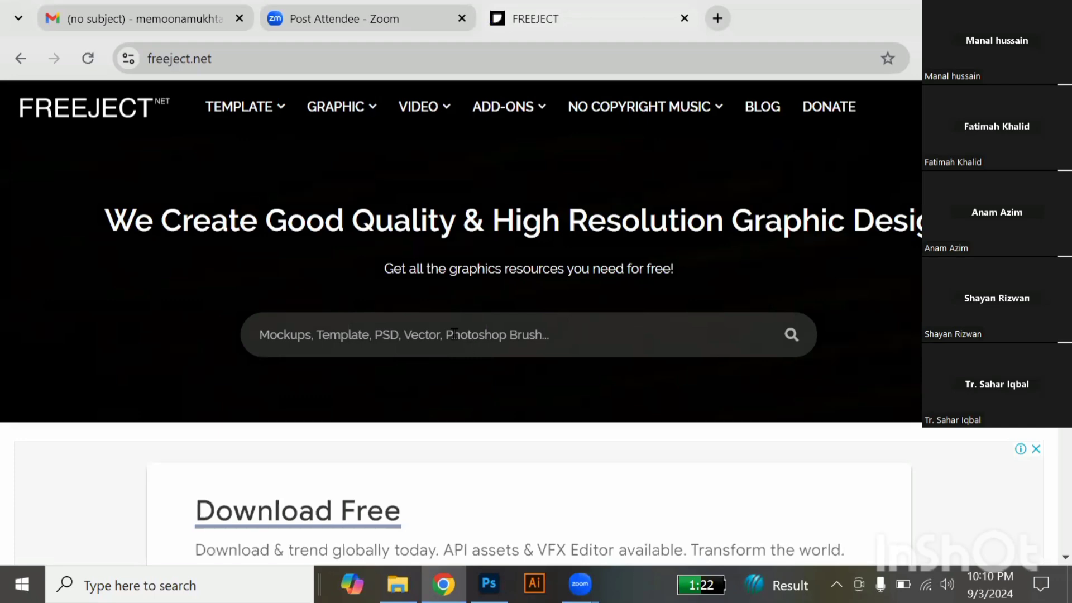
Search the Freeject site for "BRUSH".
click(421, 338)
text(BRUSH)
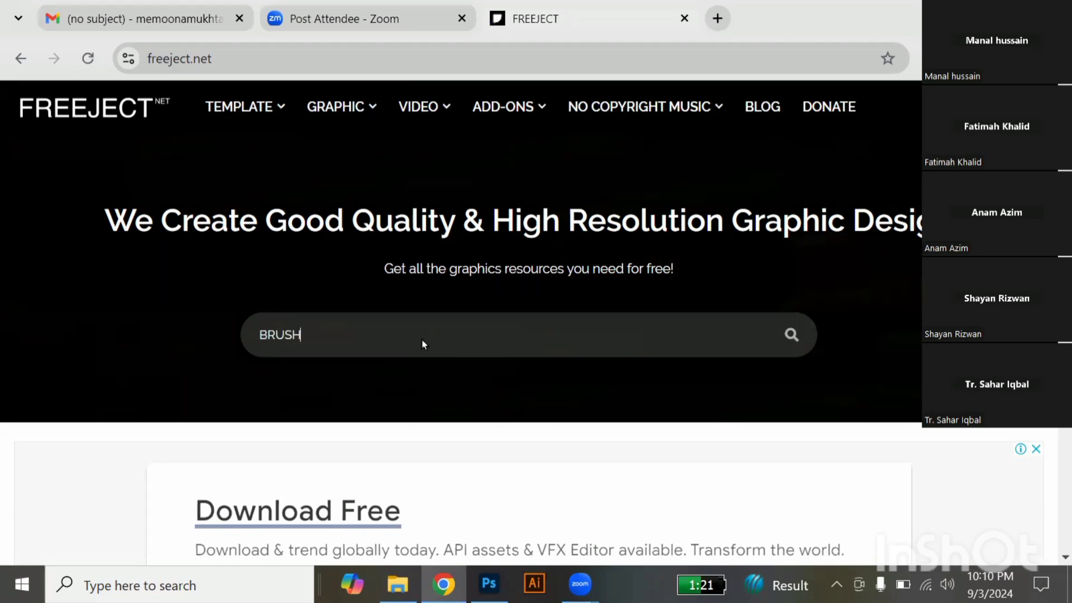
key(Return)
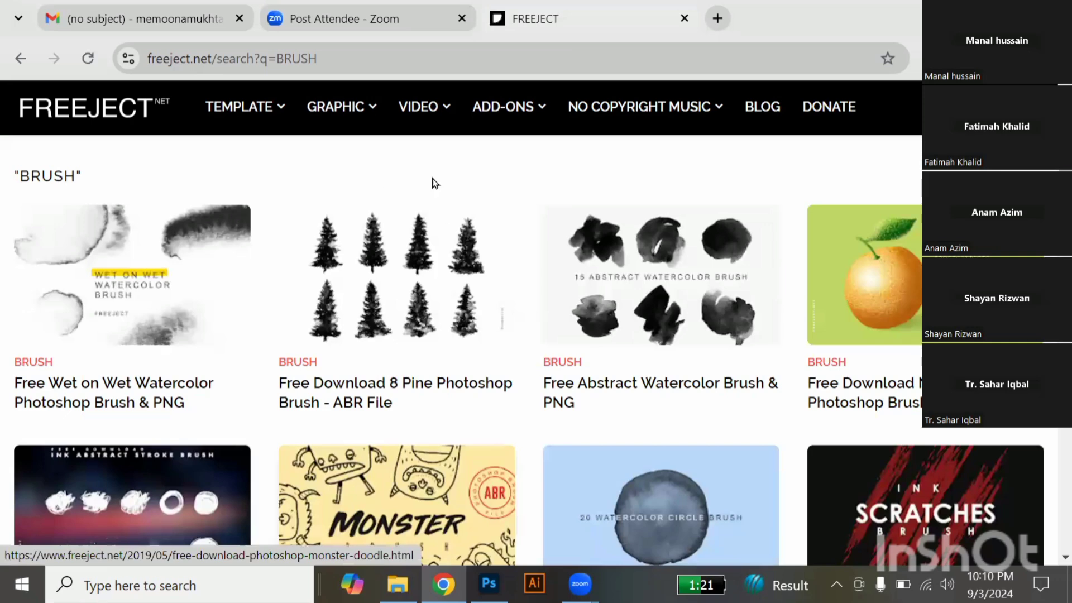
Open the "Free Download 8 Pine Photoshop Brush - ABR File" page from the brush results.
scroll(434, 183, down, 1)
scroll(434, 184, down, 1)
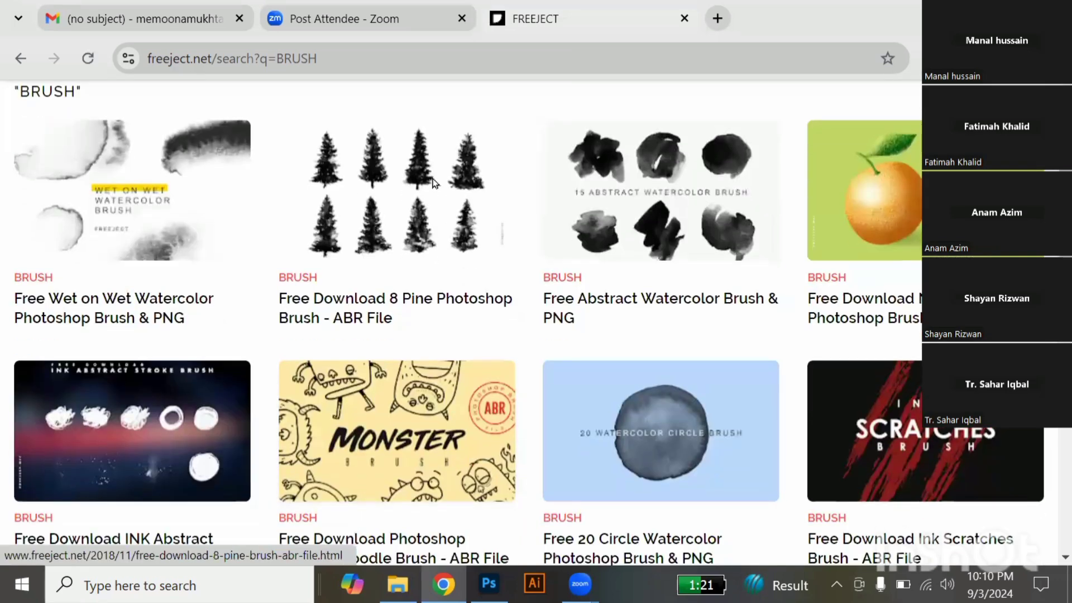
click(503, 290)
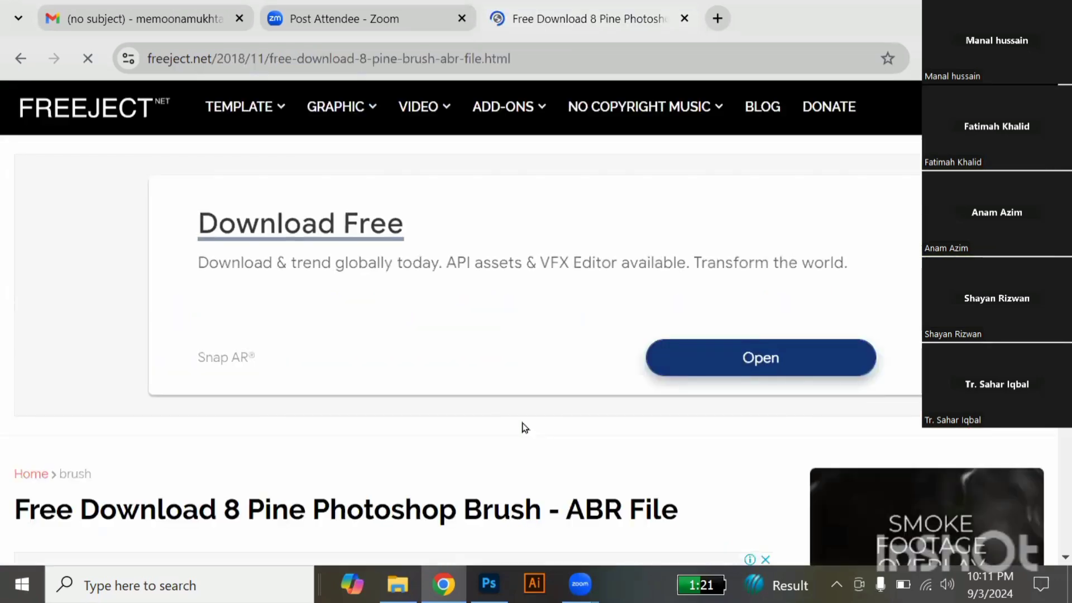
Find the download section of the pine brush page and open the download link for 8 Pine Brush.ABR.
scroll(525, 428, down, 4)
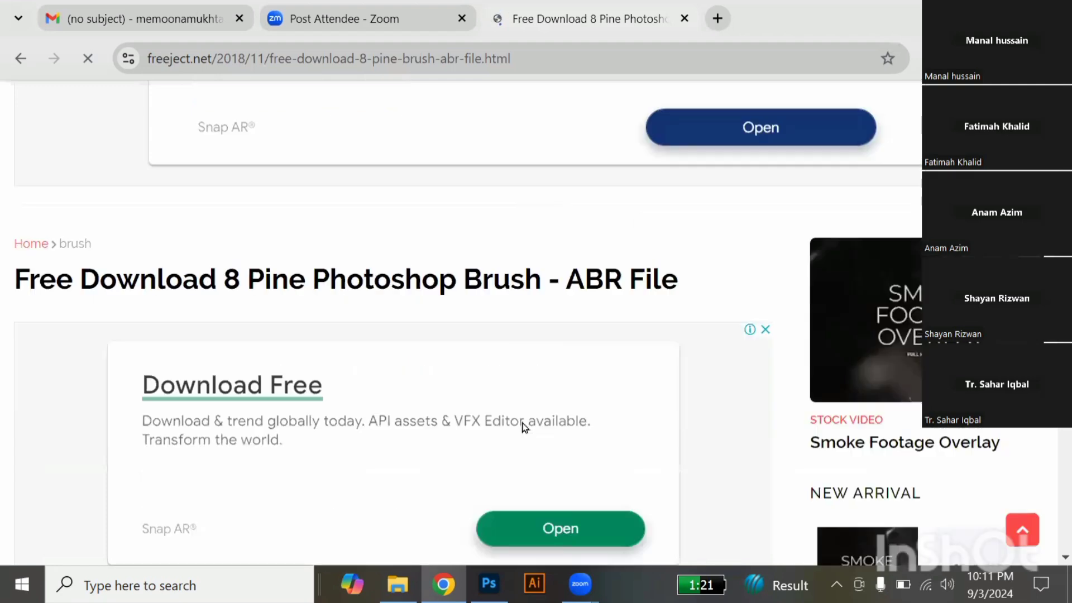
scroll(525, 429, down, 8)
scroll(524, 428, down, 6)
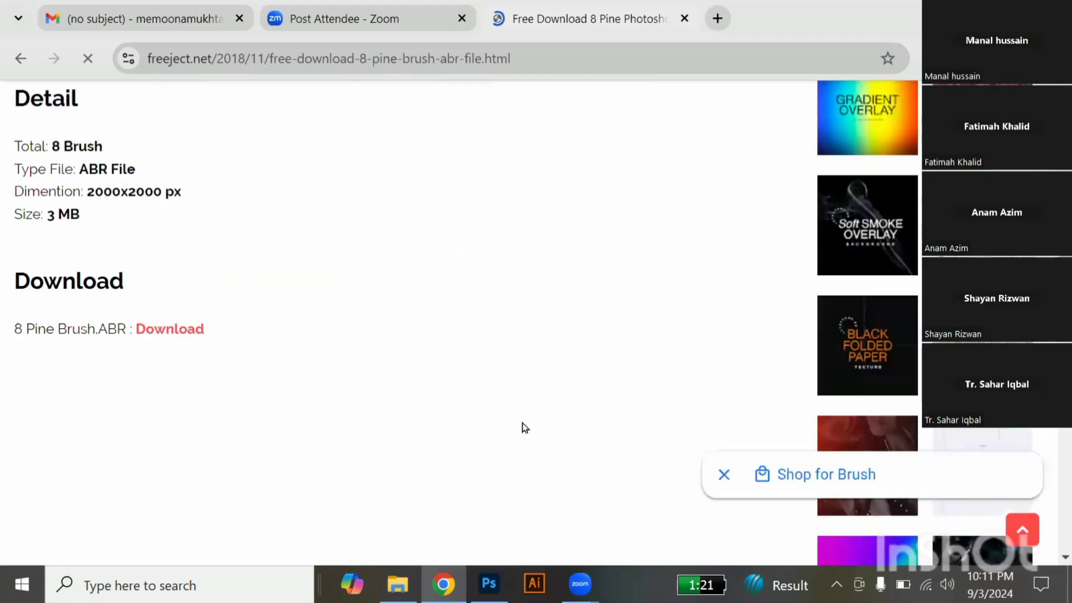
scroll(107, 297, down, 1)
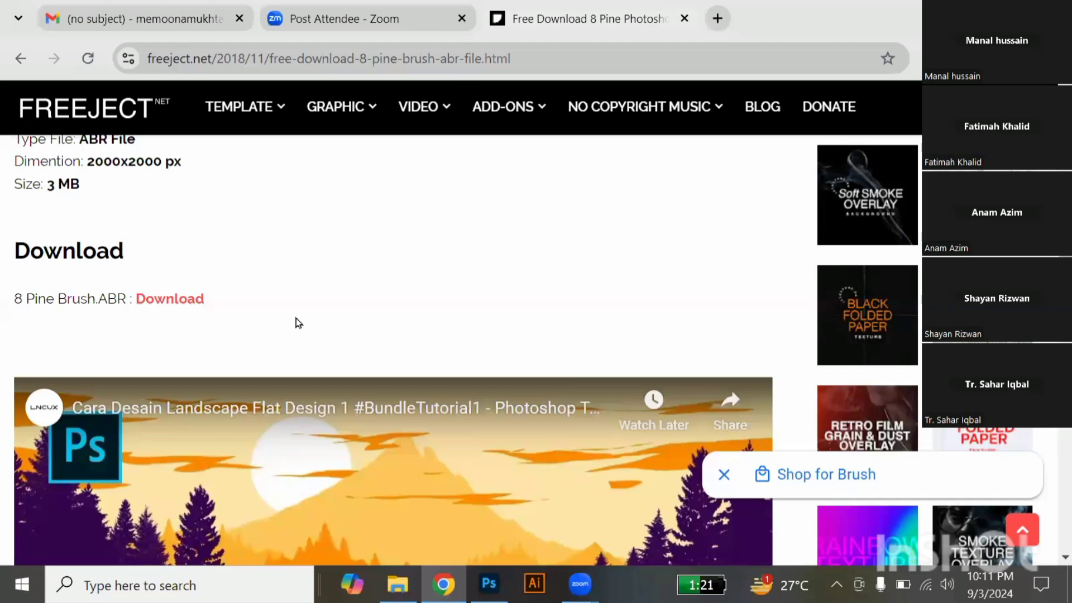
scroll(299, 322, down, 9)
scroll(299, 323, down, 9)
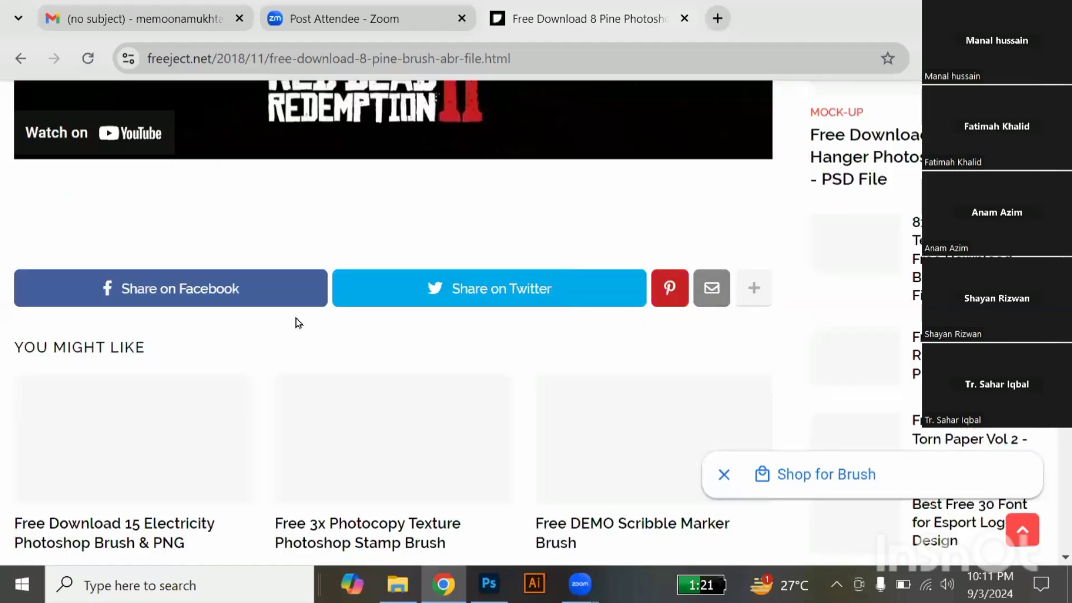
scroll(298, 322, up, 2)
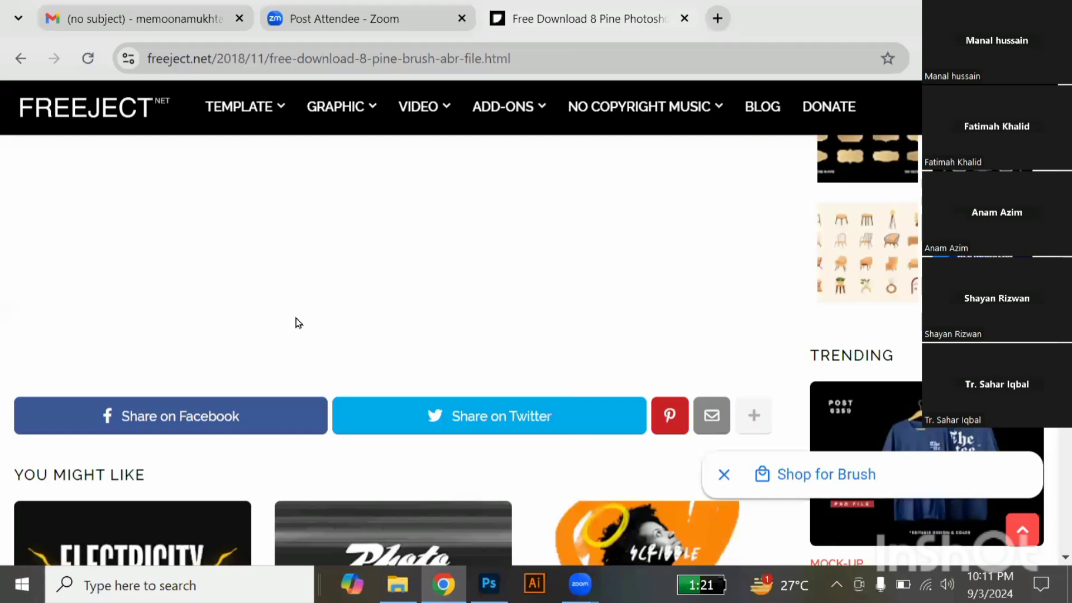
scroll(296, 322, up, 9)
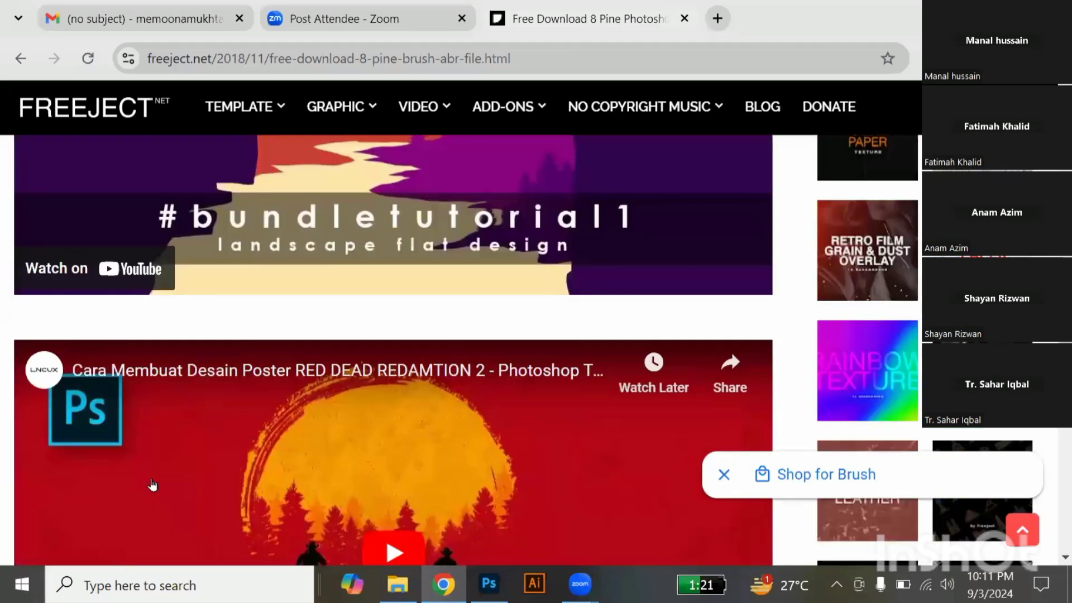
scroll(153, 485, up, 12)
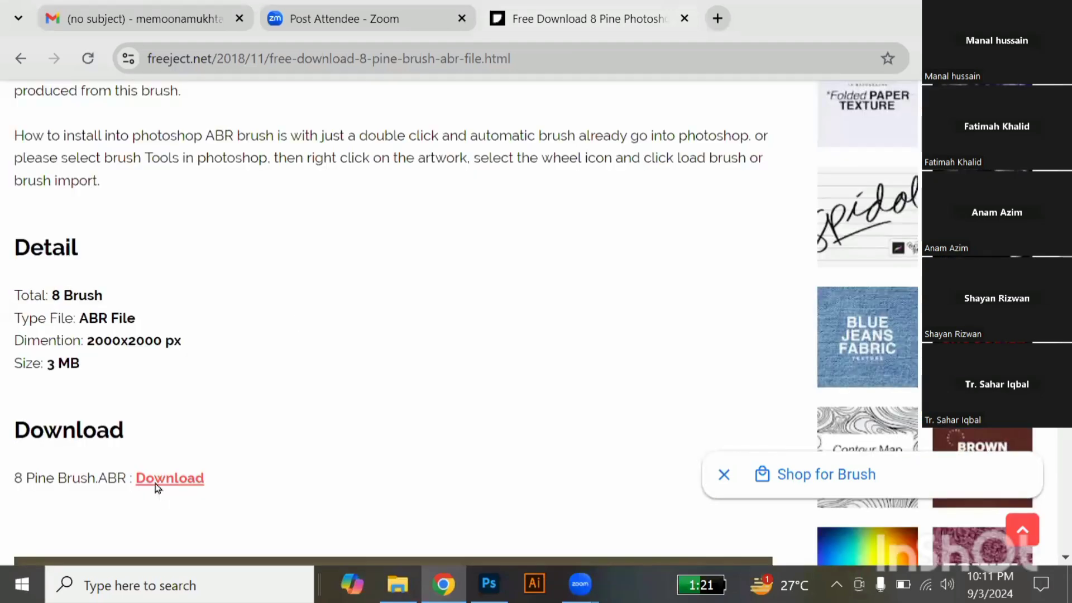
click(157, 480)
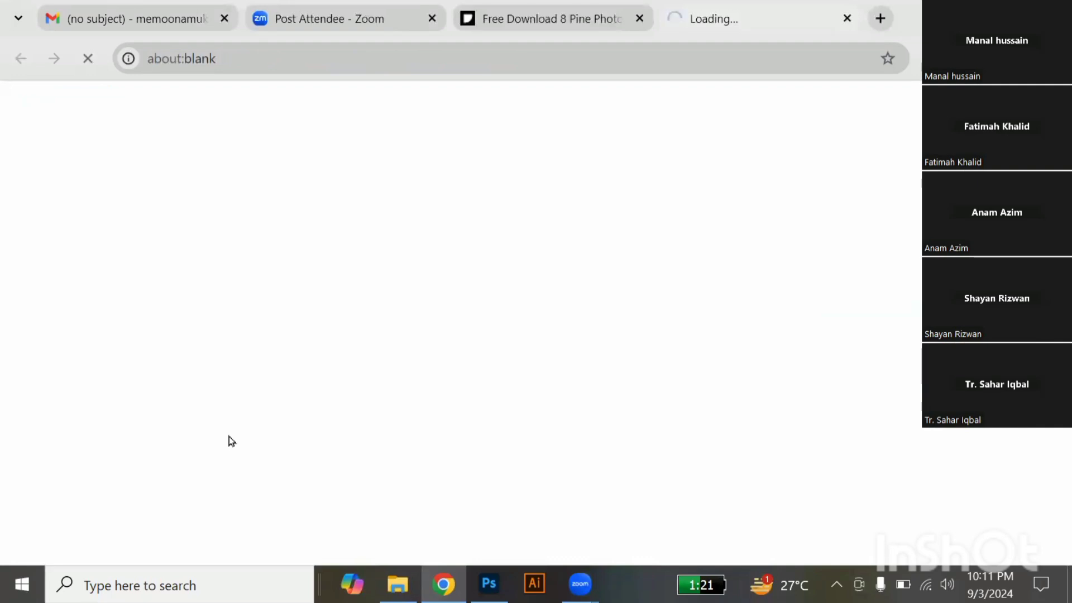
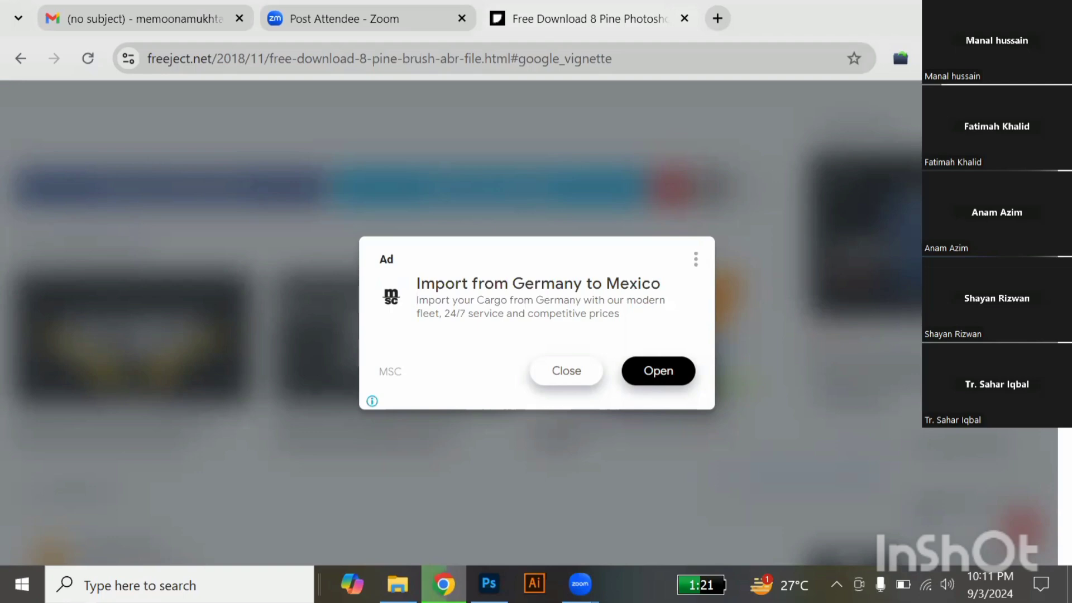
Close the ad overlay and look over the pine brush page's description, details and tree previews.
click(559, 380)
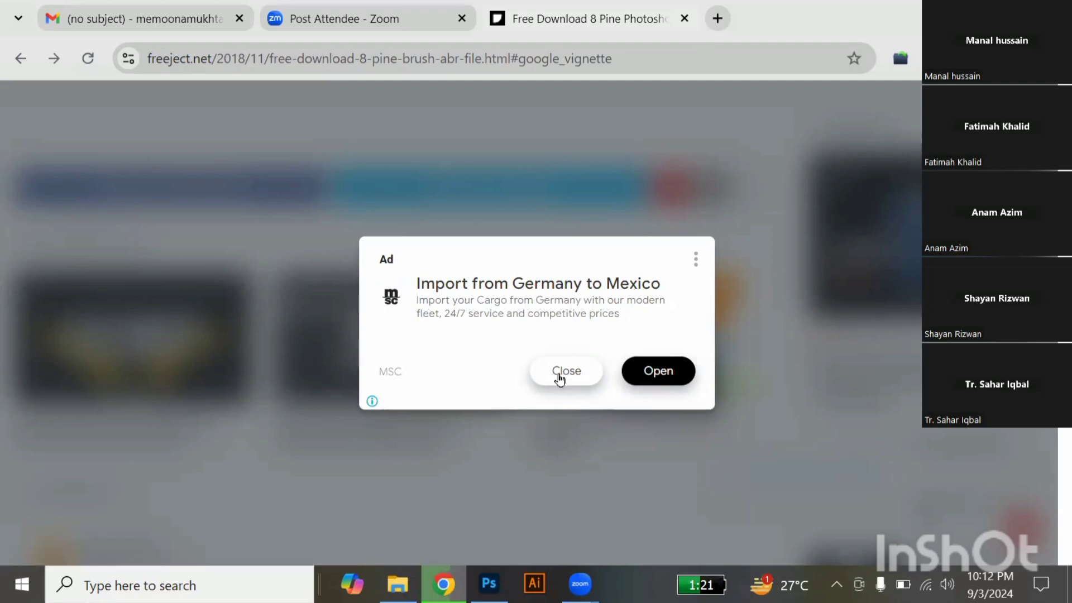
click(560, 380)
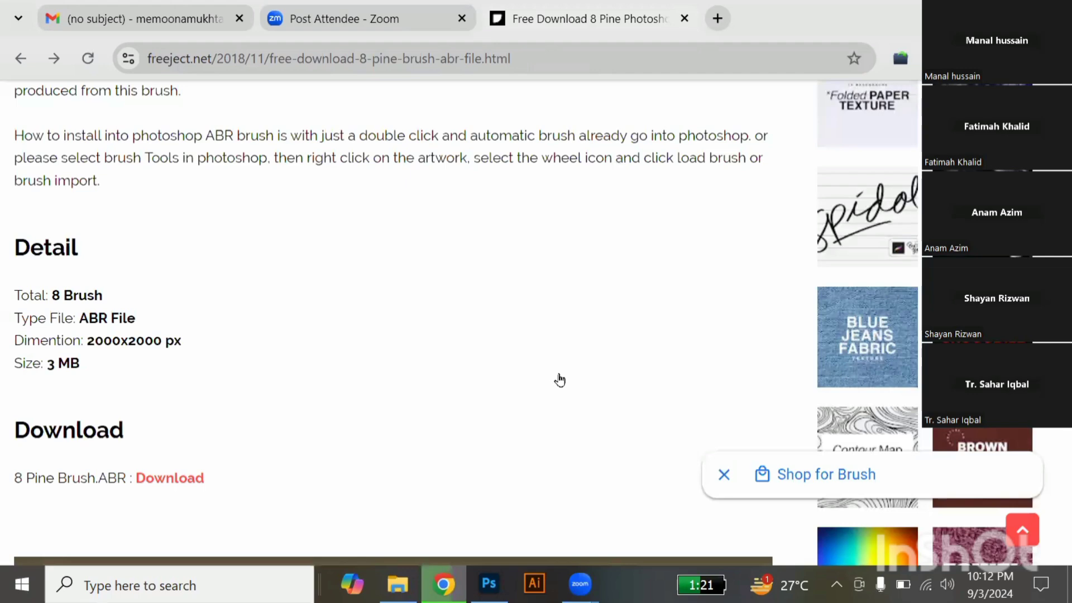
scroll(560, 380, up, 4)
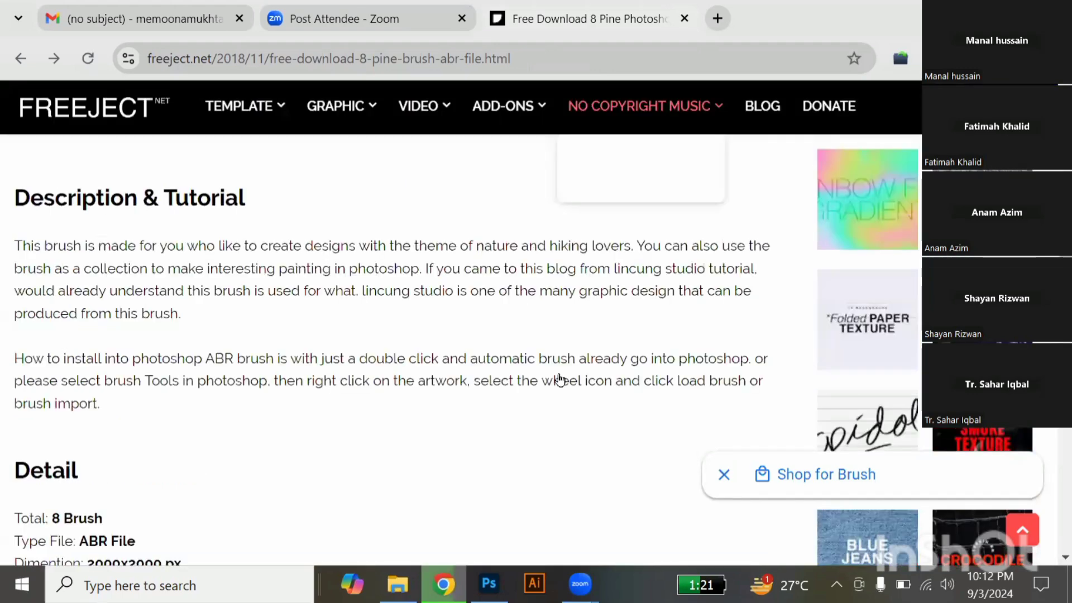
scroll(559, 379, up, 5)
scroll(560, 379, up, 5)
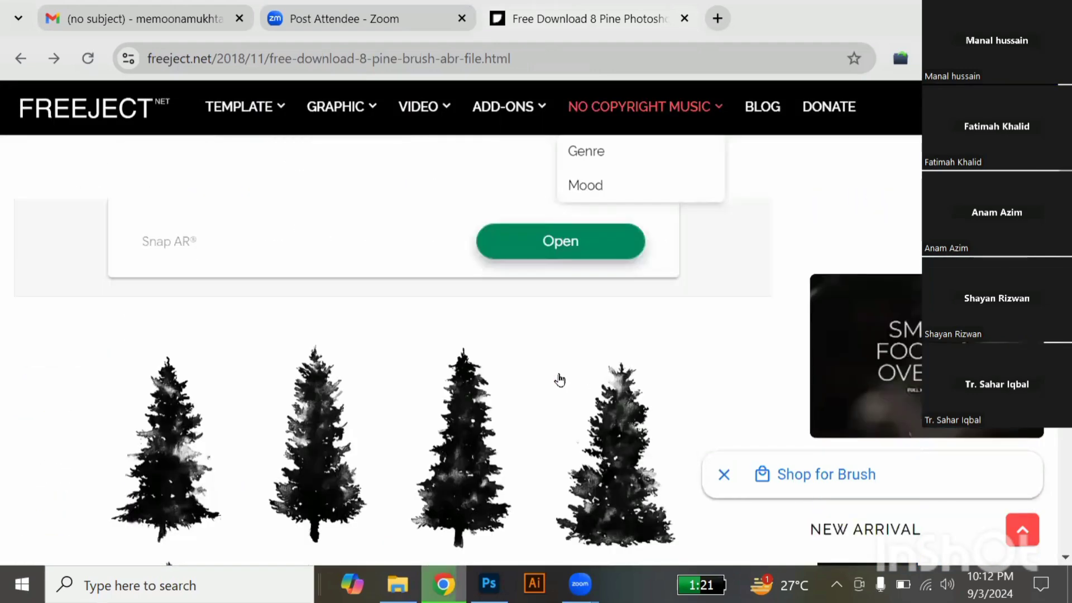
scroll(560, 380, up, 4)
scroll(560, 380, up, 4)
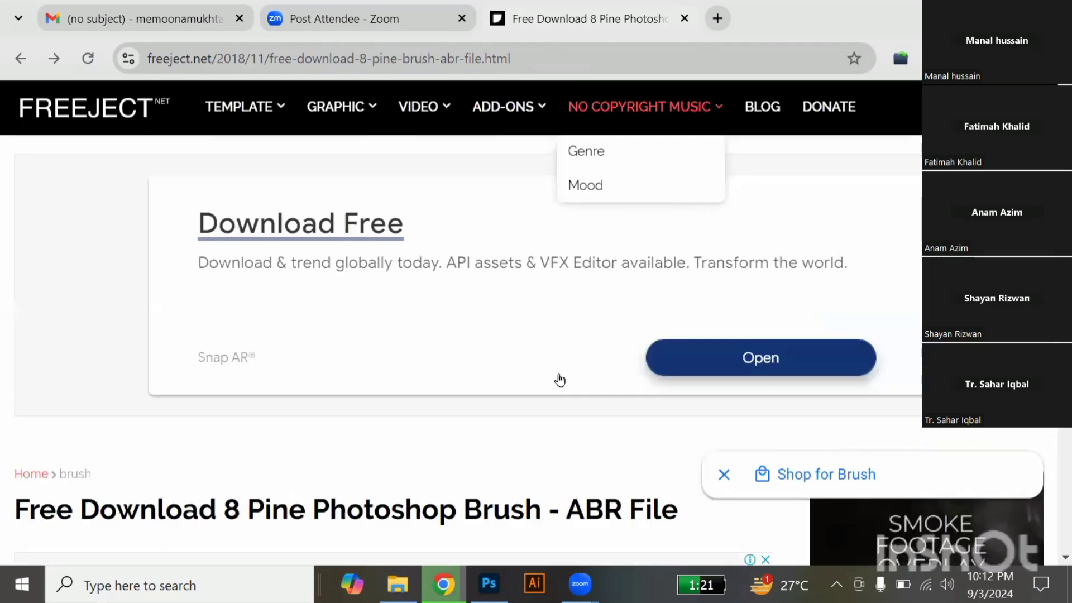
scroll(560, 379, down, 3)
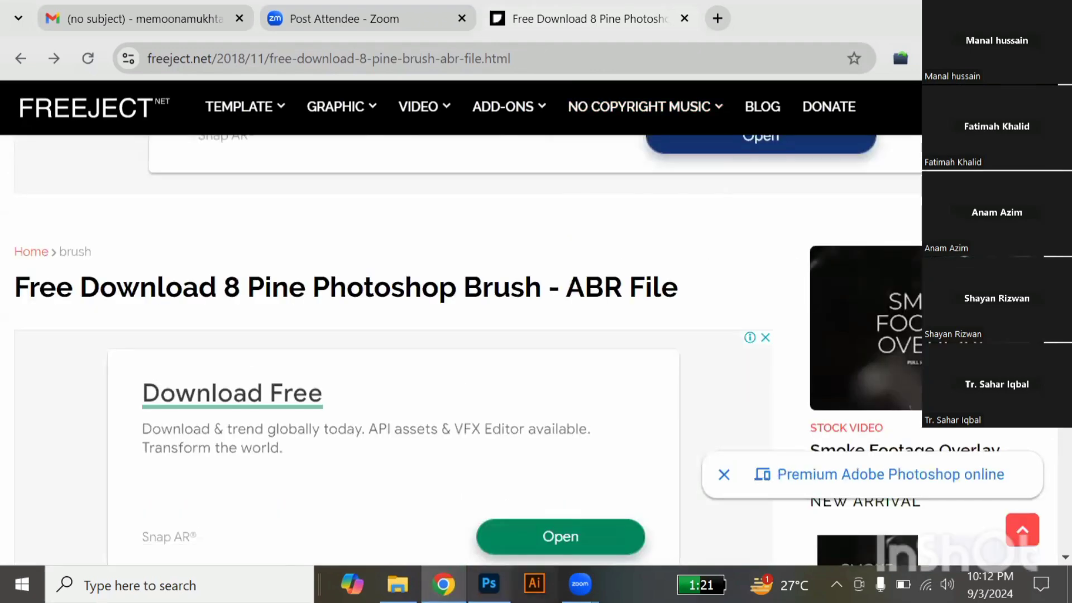
Switch to Photoshop, add a new layer above the paragraph text, and browse the brush presets with the Brush tool active.
click(489, 584)
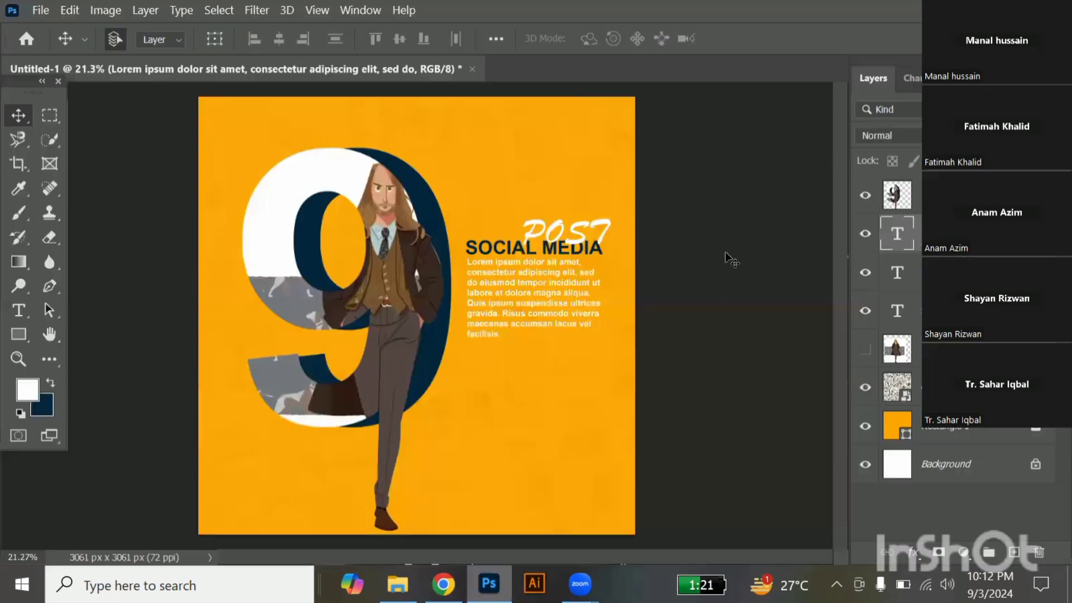
click(1016, 559)
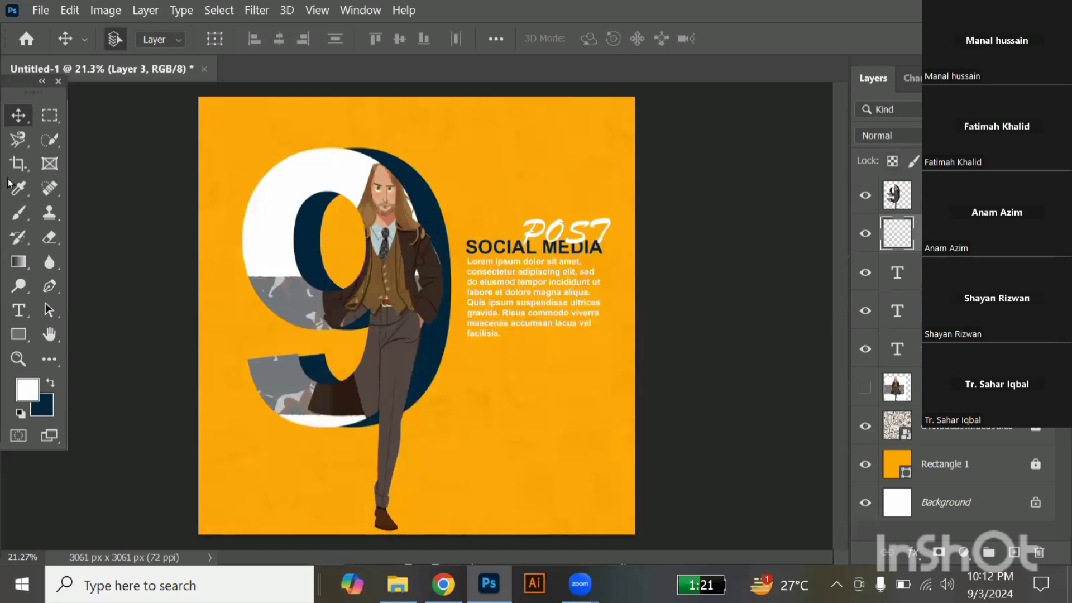
click(19, 212)
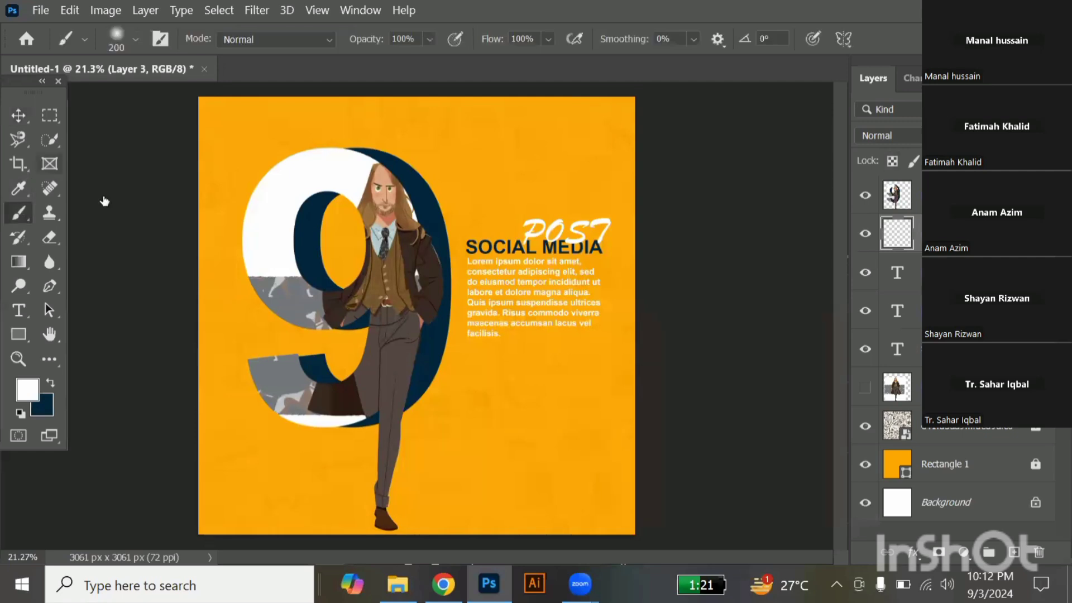
right_click(227, 310)
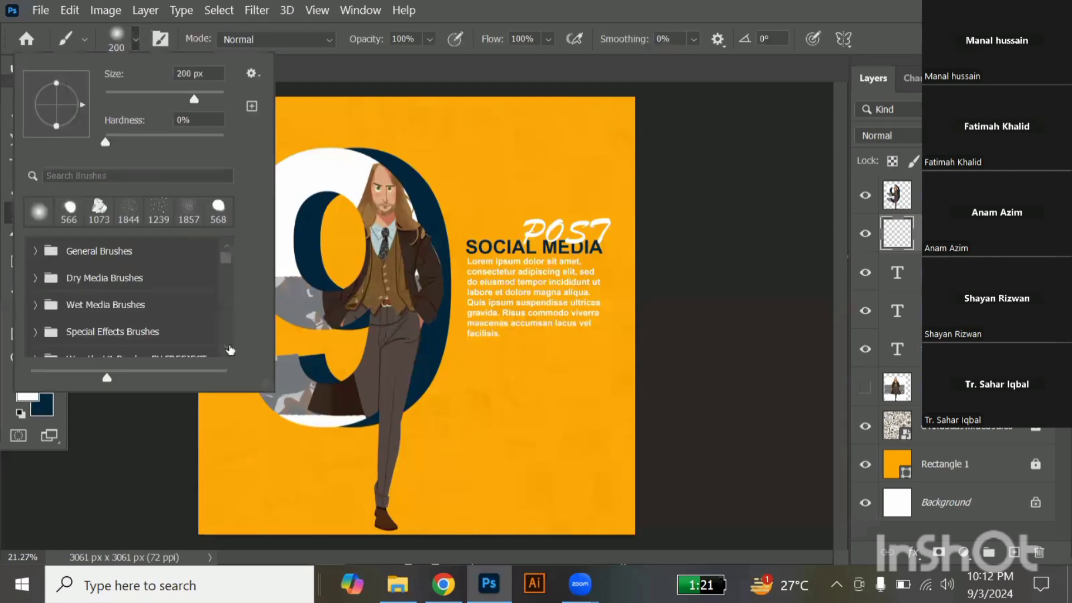
scroll(226, 341, down, 8)
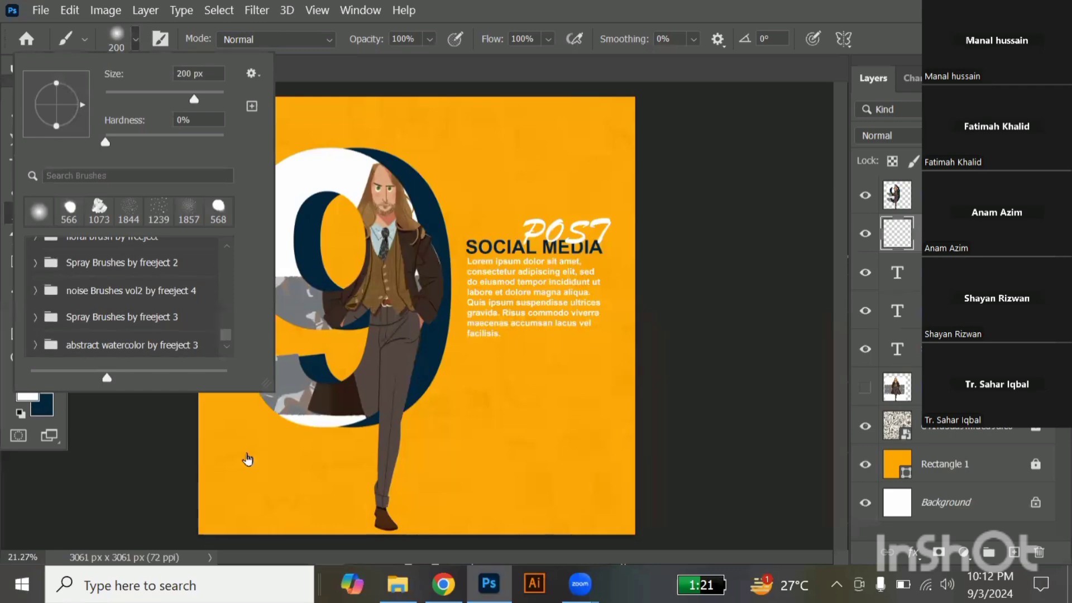
Load the ABR file from the downloaded pine brush by freeject (2).zip archive into Photoshop.
key(alt+Tab)
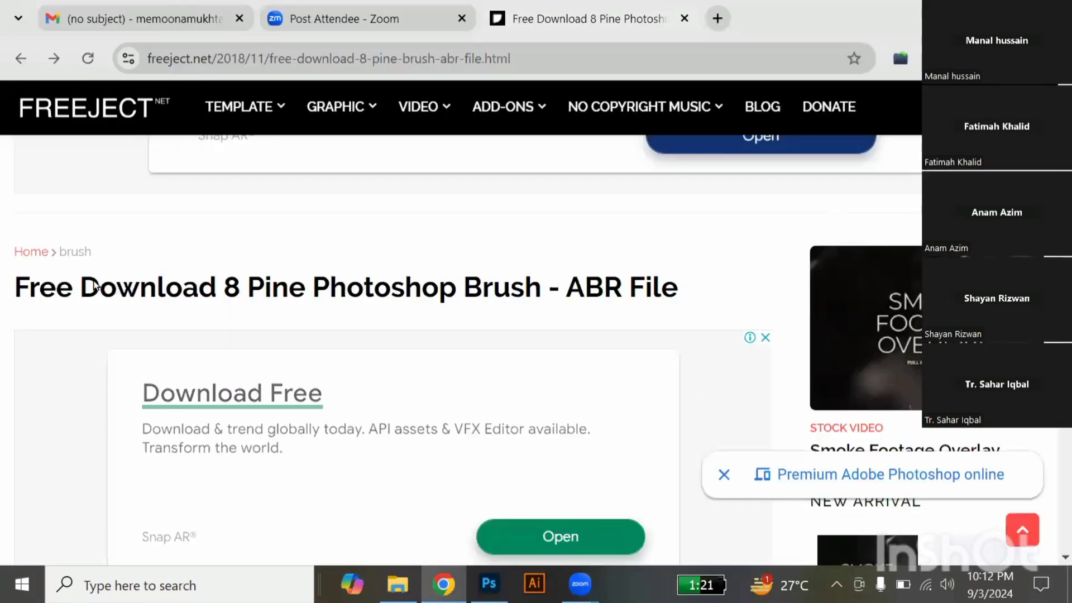
key(alt+Tab)
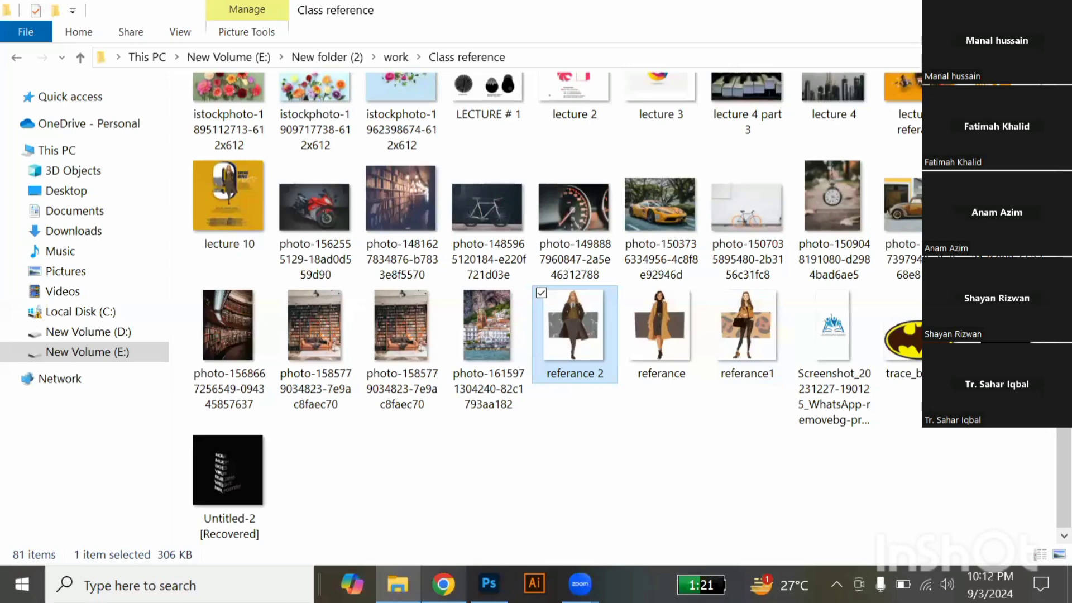
key(alt+Tab)
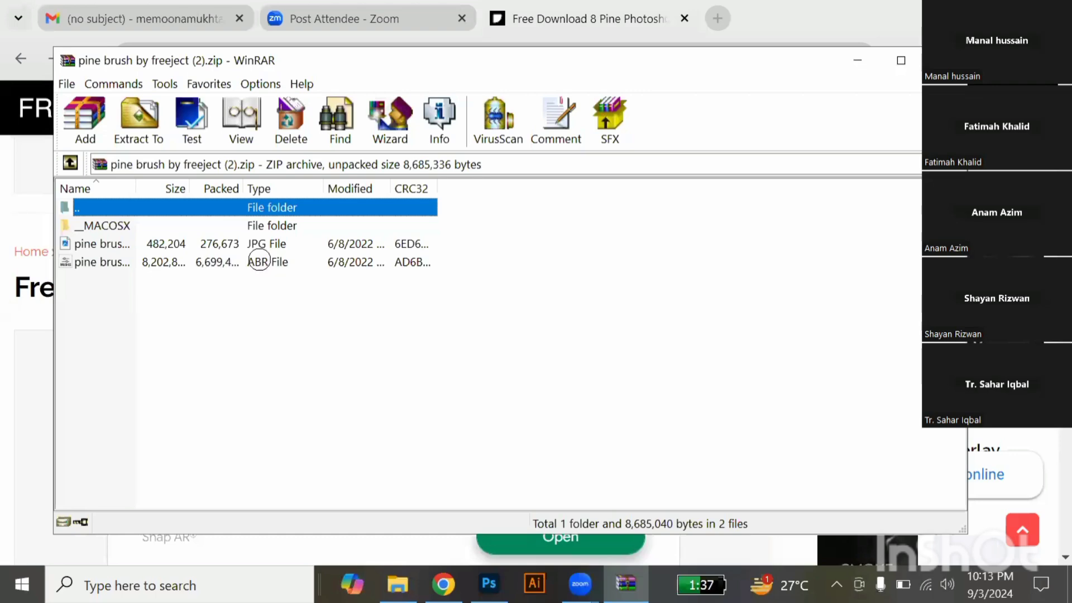
click(259, 260)
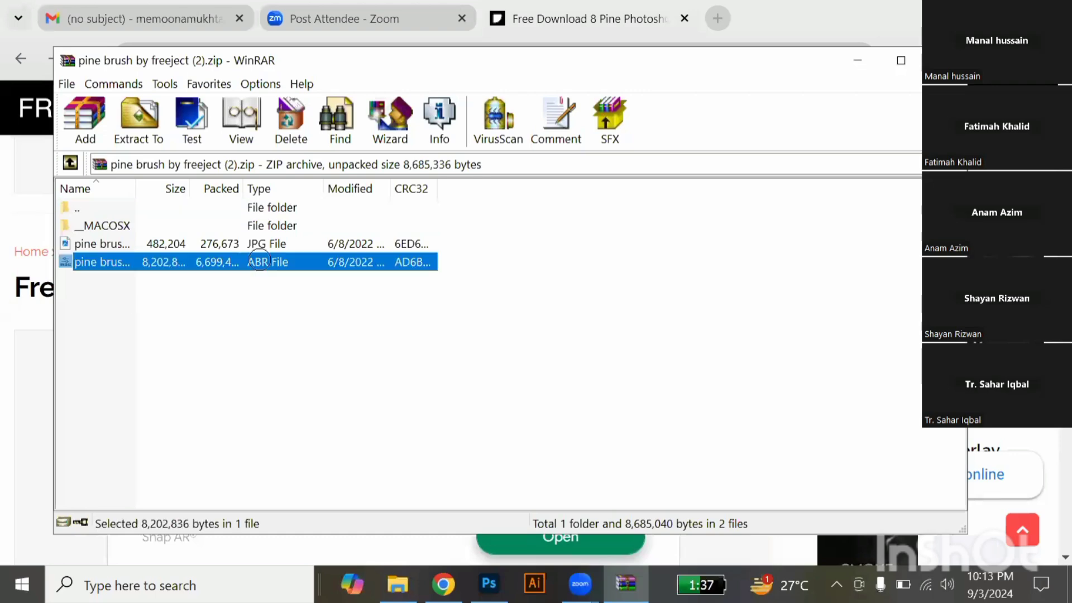
double_click(259, 261)
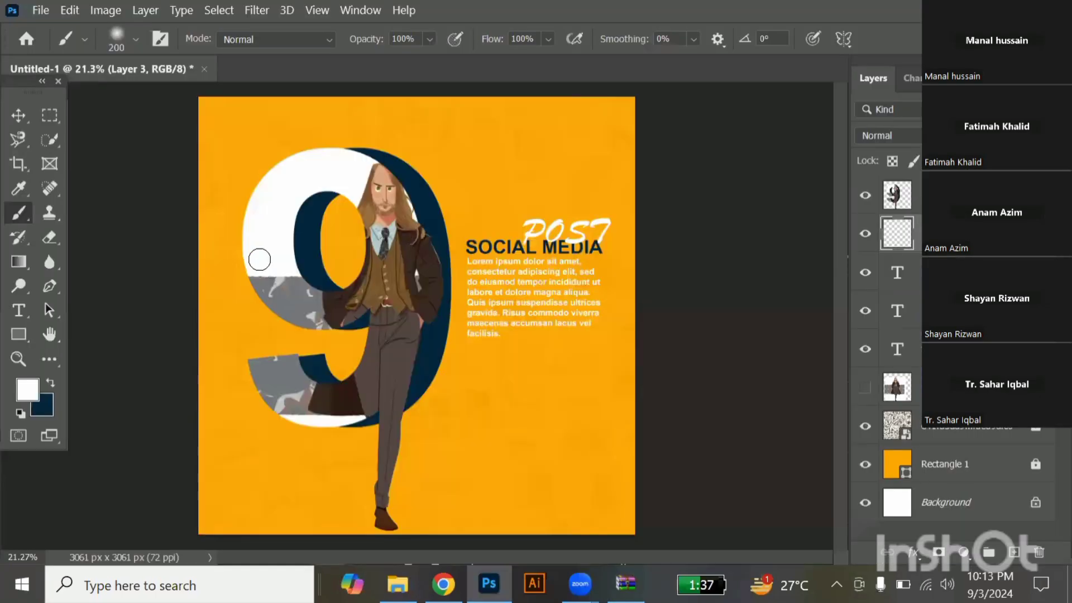
Select a 1784 px pine tree brush from the "pine brush by freeject 2" preset folder.
click(135, 40)
scroll(223, 352, down, 1)
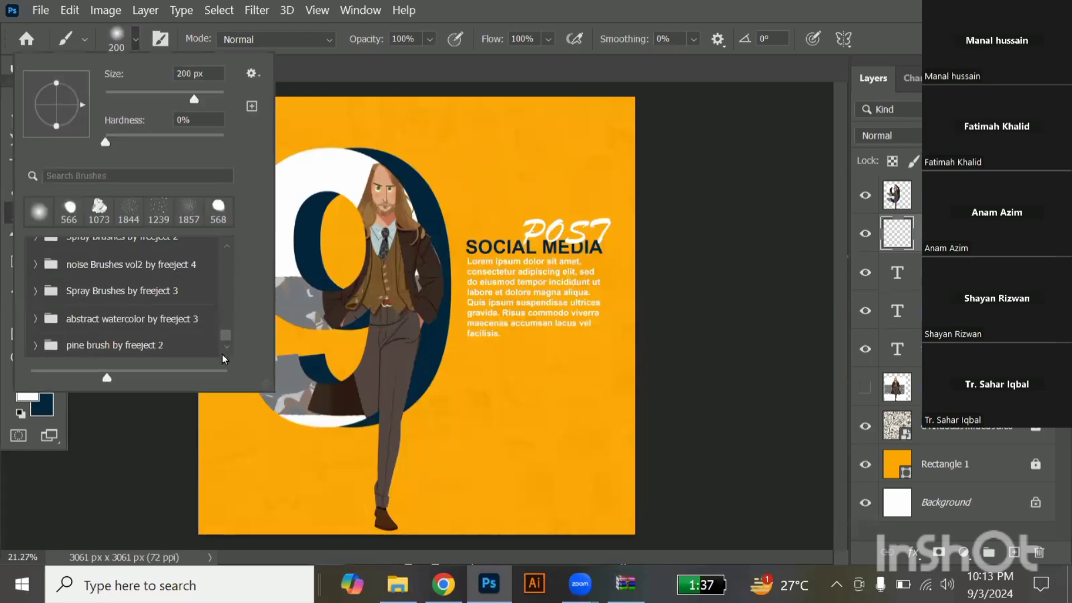
click(35, 346)
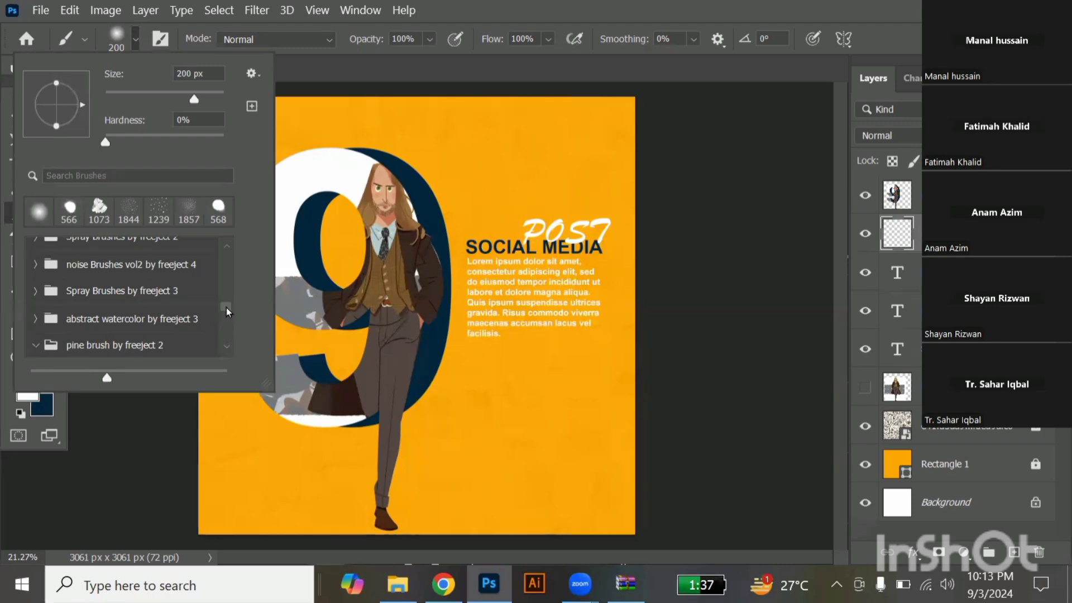
scroll(153, 295, down, 5)
click(153, 295)
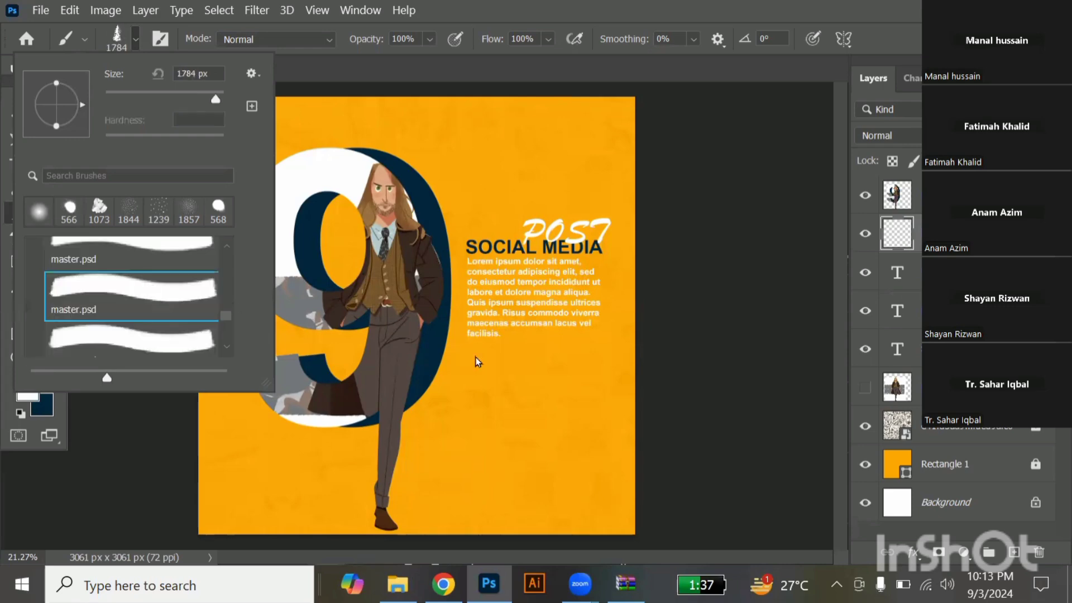
Stamp a white pine tree in the poster's lower-right area and move its layer below the text layers.
click(567, 414)
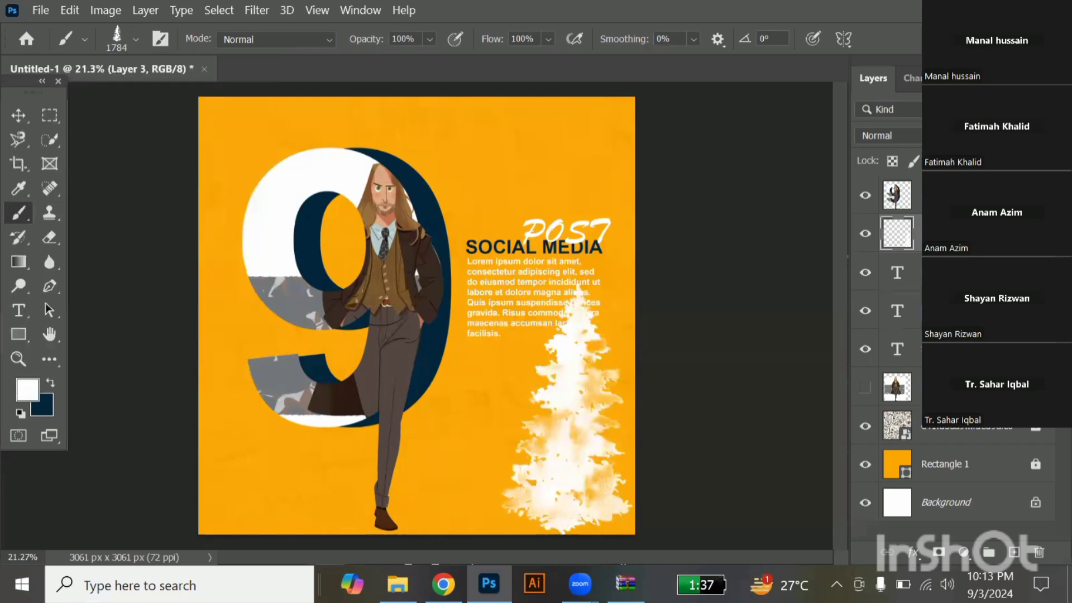
drag(951, 233, 951, 363)
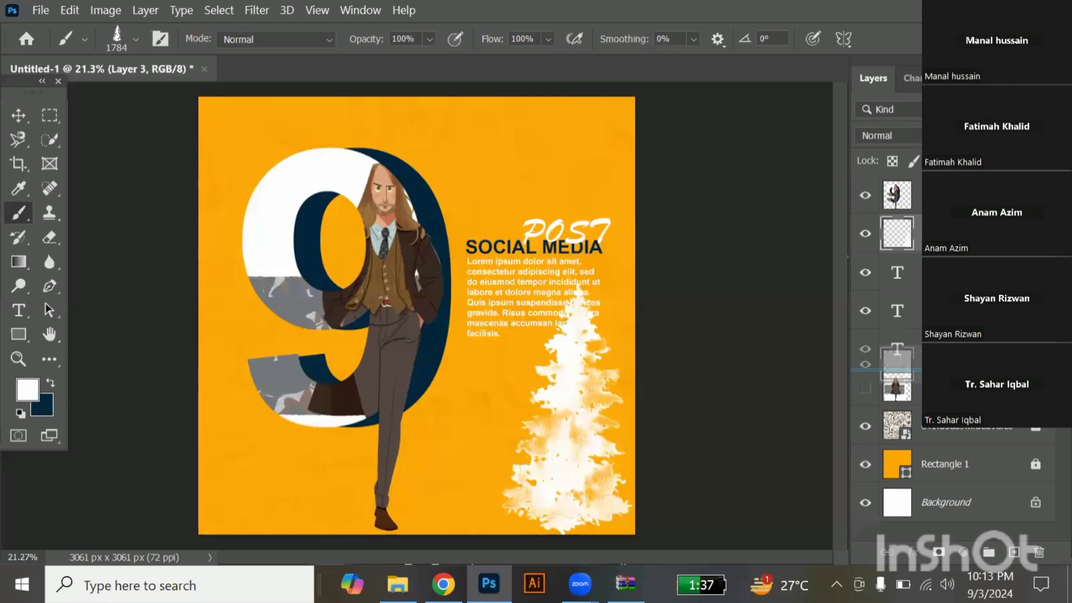
drag(952, 363, 951, 366)
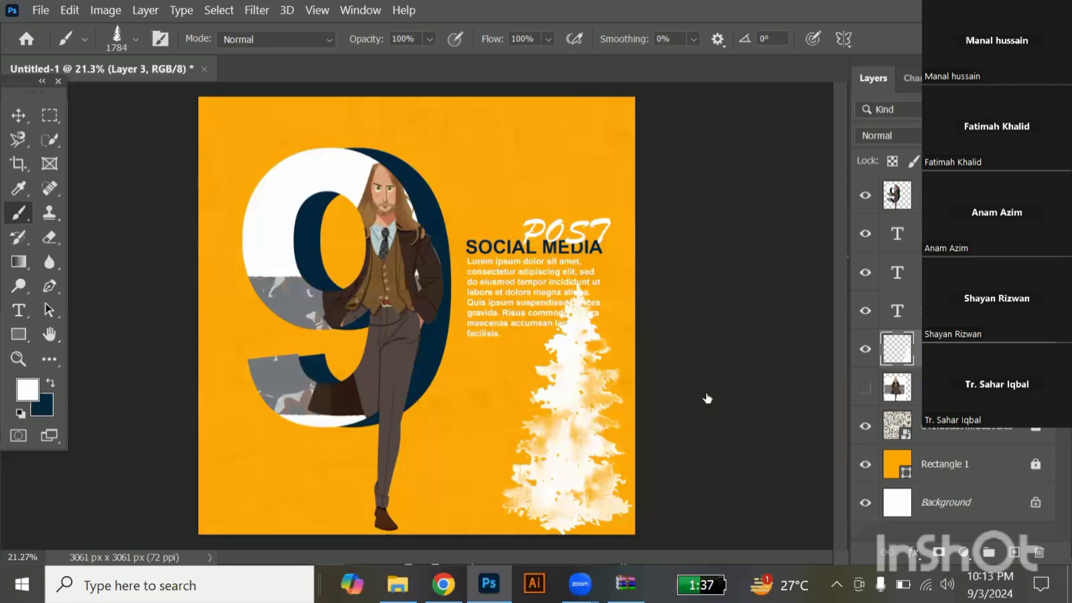
key(ctrl+BackSpace)
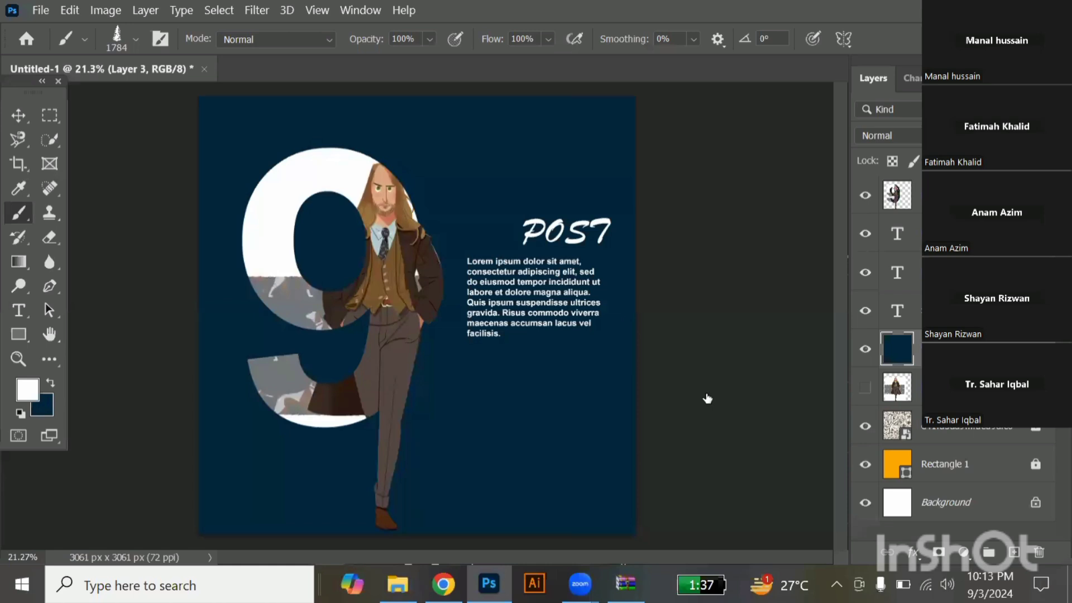
key(ctrl+z)
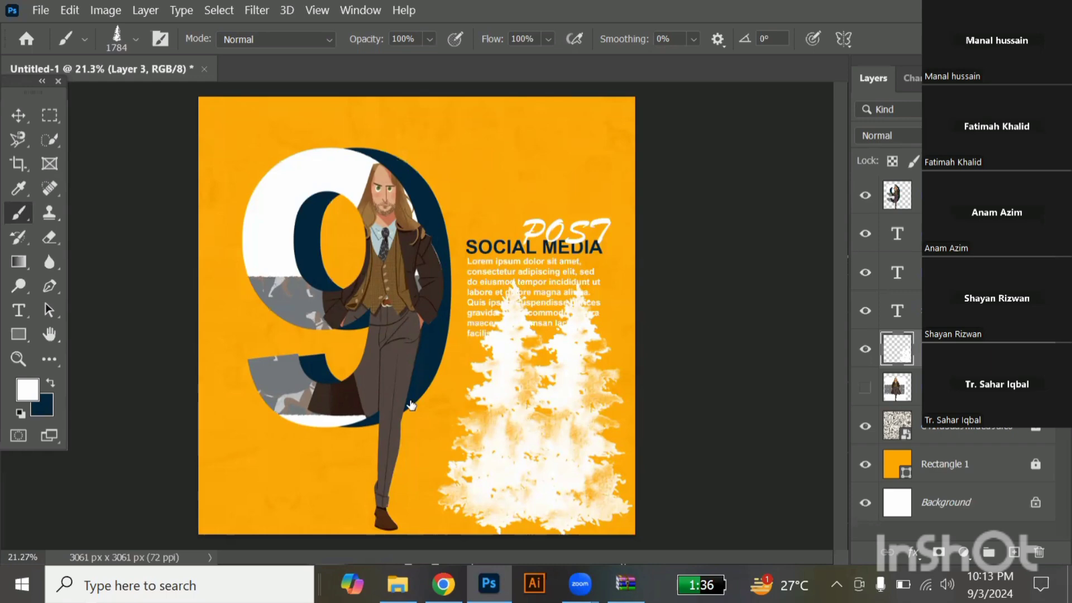
key(ctrl+z)
Swap to the navy foreground colour, stamp a pine beside the white one, and stamp two more navy pines on a new layer.
key(x)
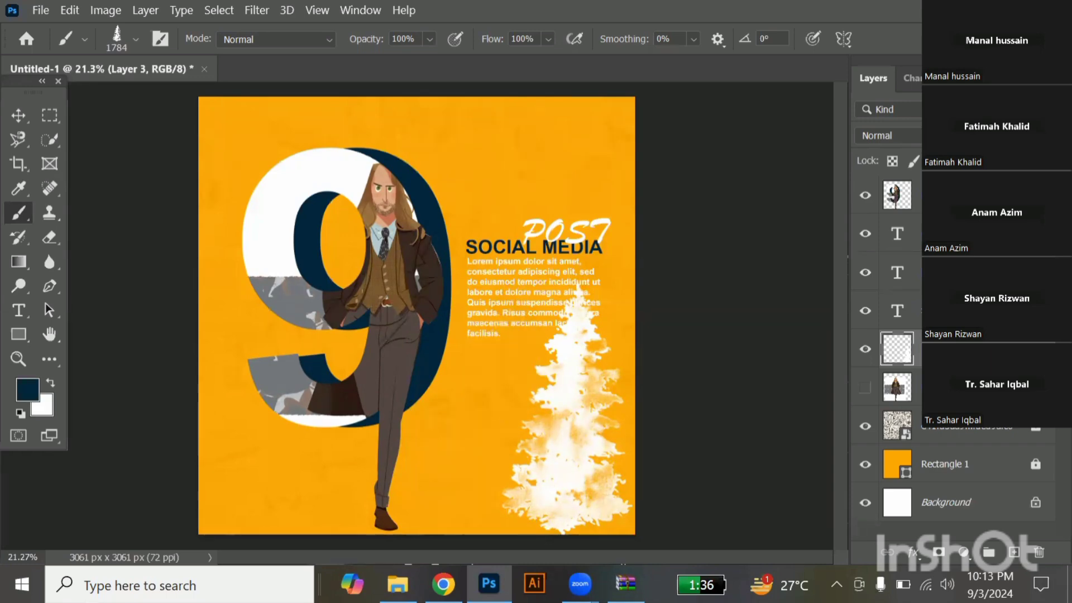
click(497, 409)
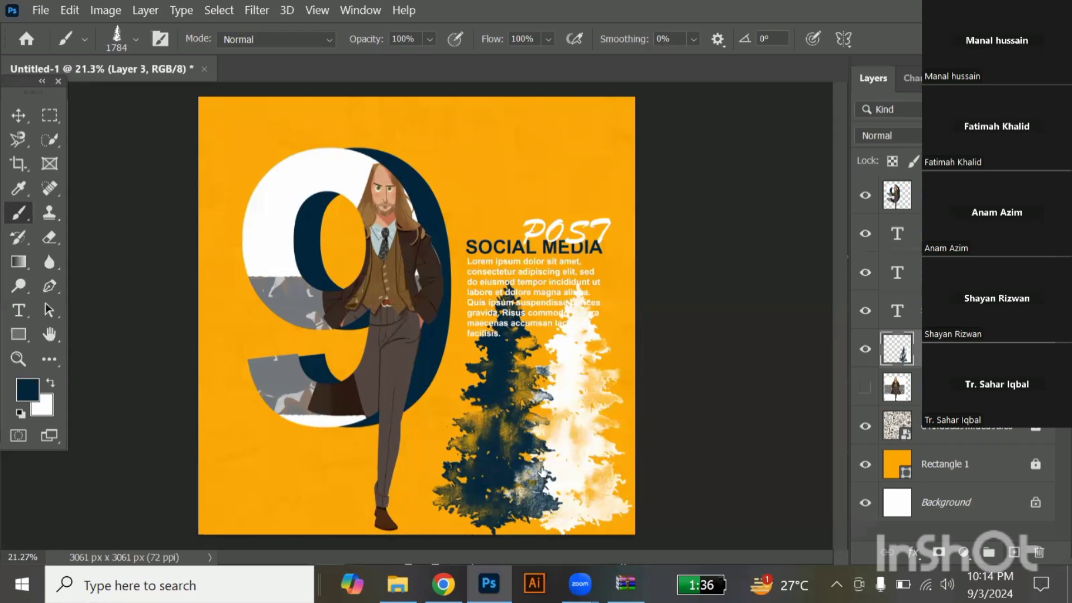
key(ctrl+shift+alt+n)
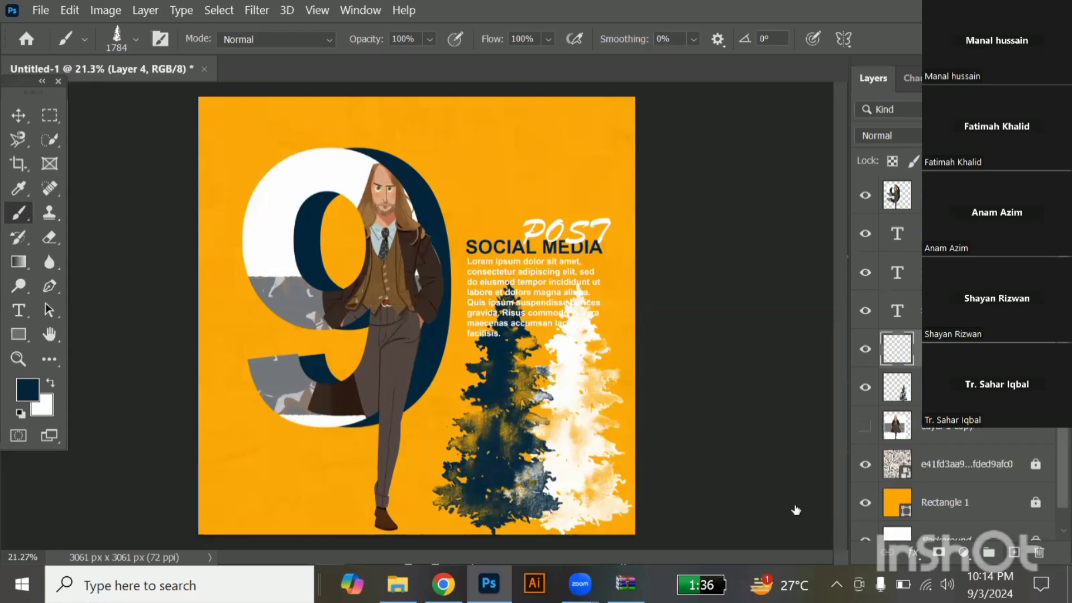
click(542, 449)
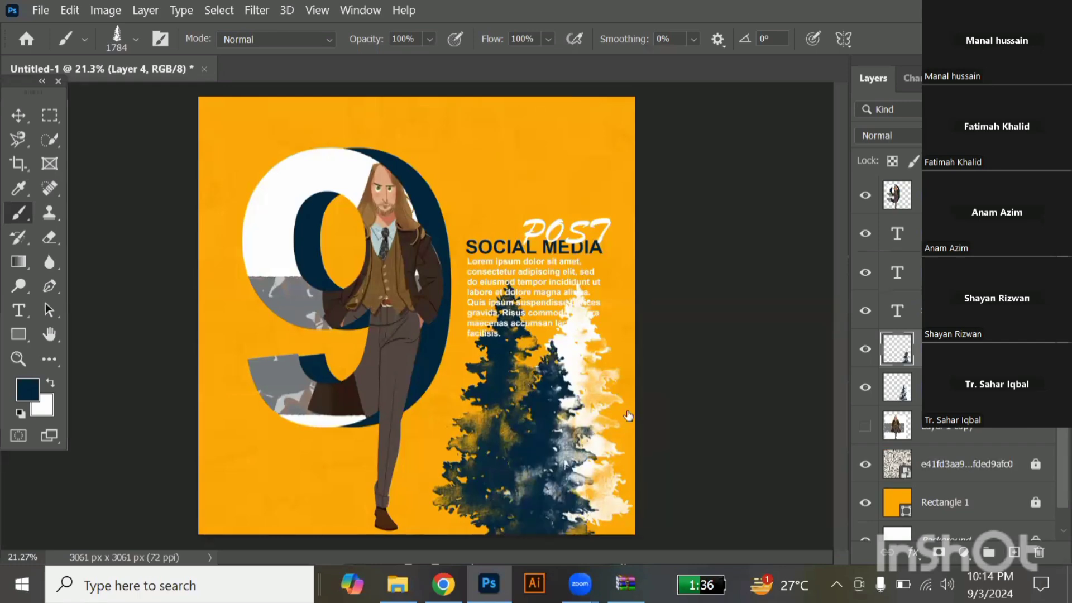
click(628, 416)
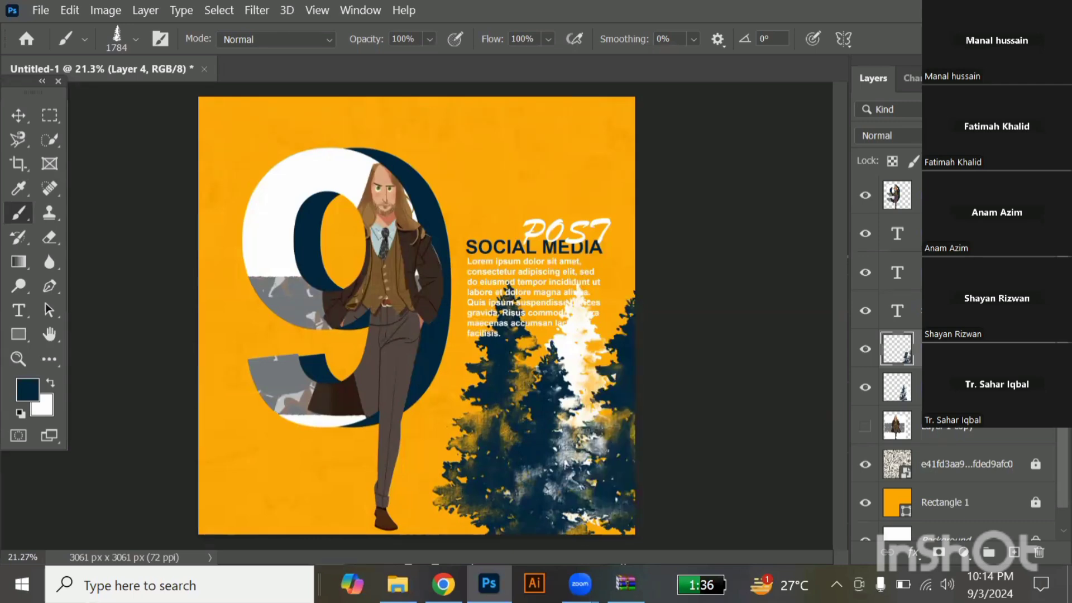
drag(897, 387, 54, 379)
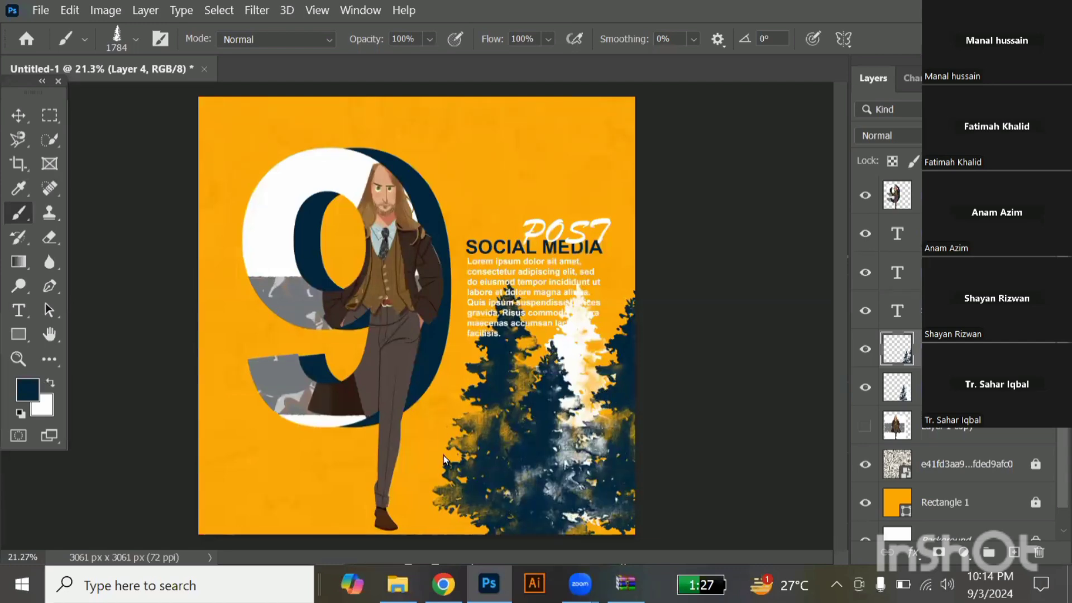
Add a new layer and stamp a white pine tree to the left of the navy trees.
click(1015, 554)
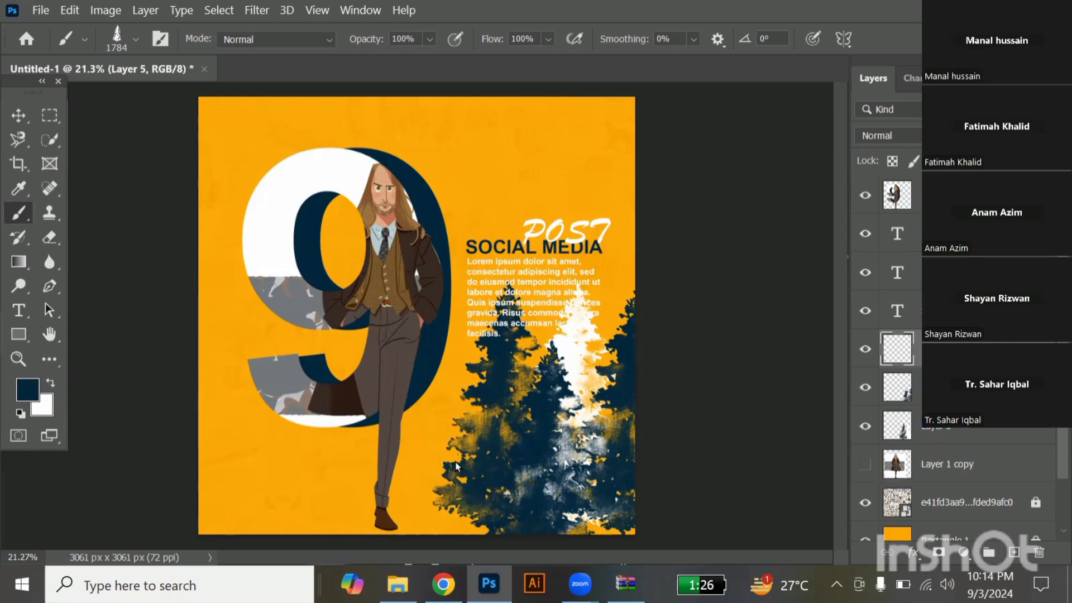
key(x)
click(458, 437)
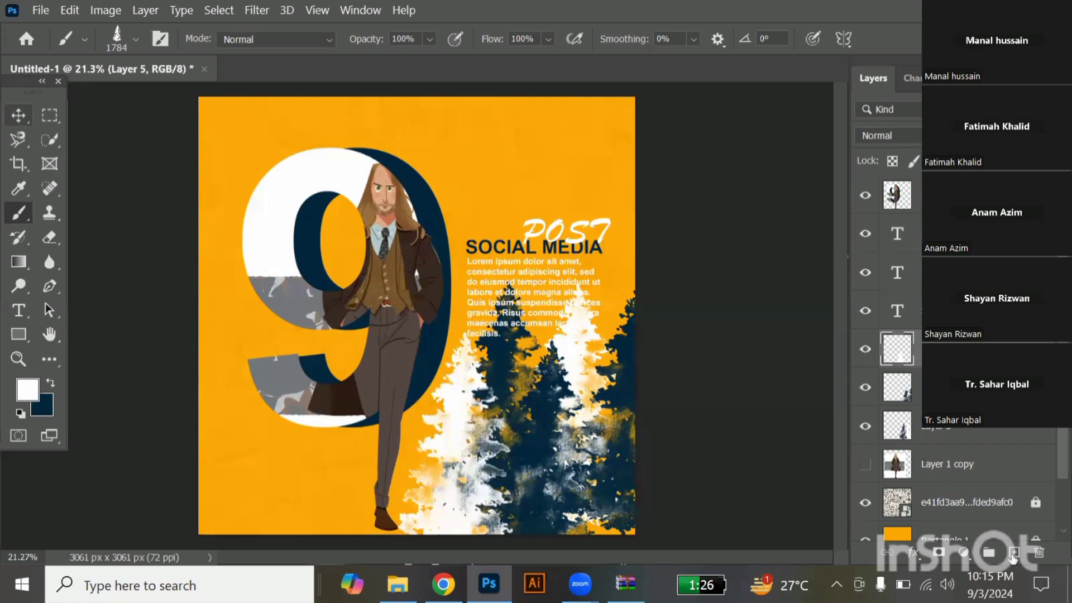
Add a new empty layer below the text layers and open the brush presets with the Brush tool active.
key(v)
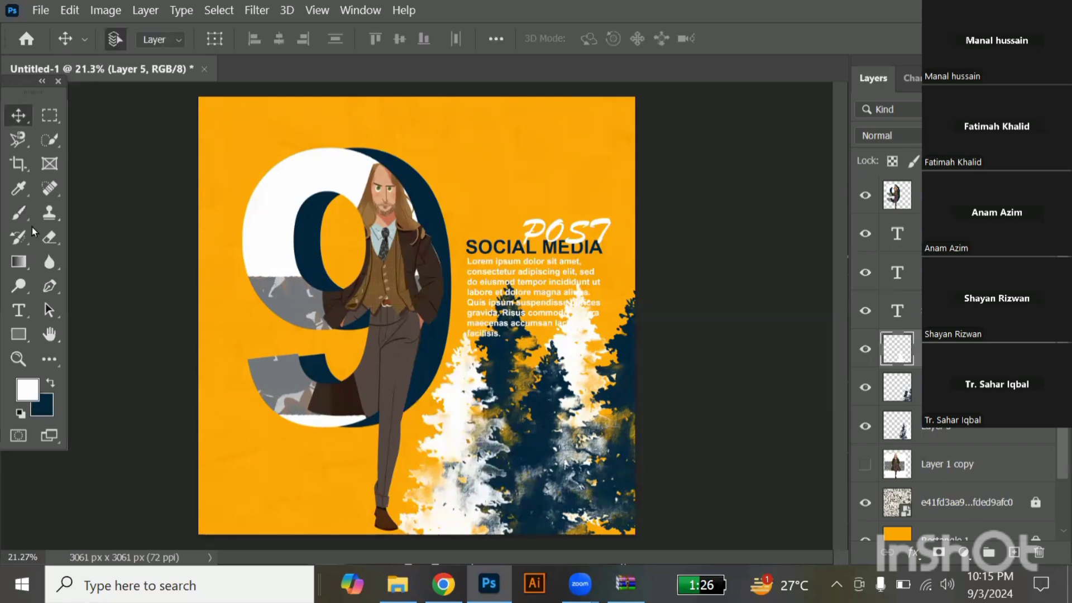
key(ctrl+shift+alt+n)
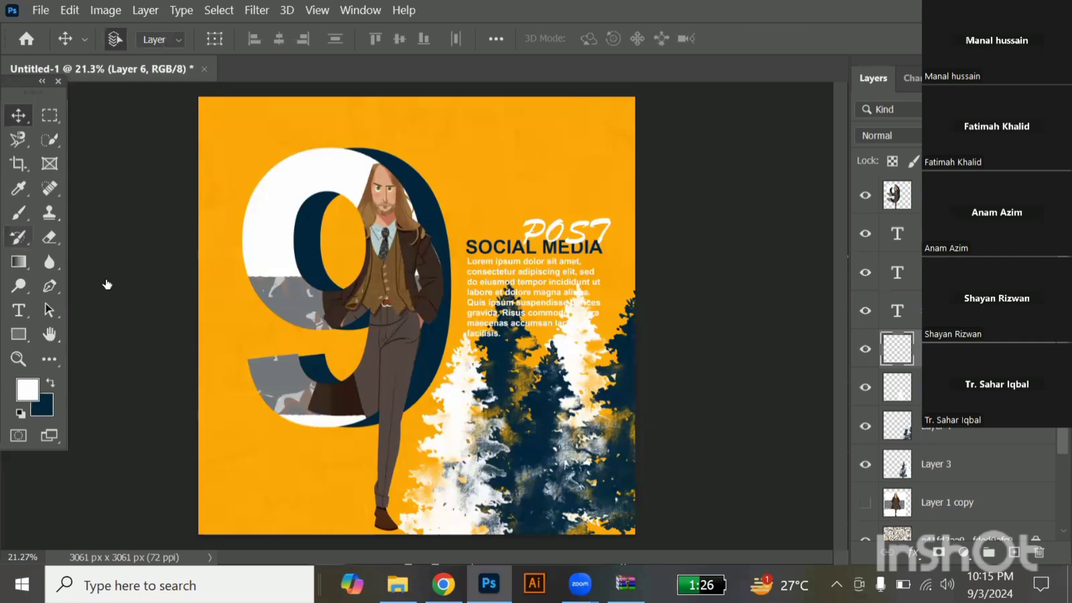
key(b)
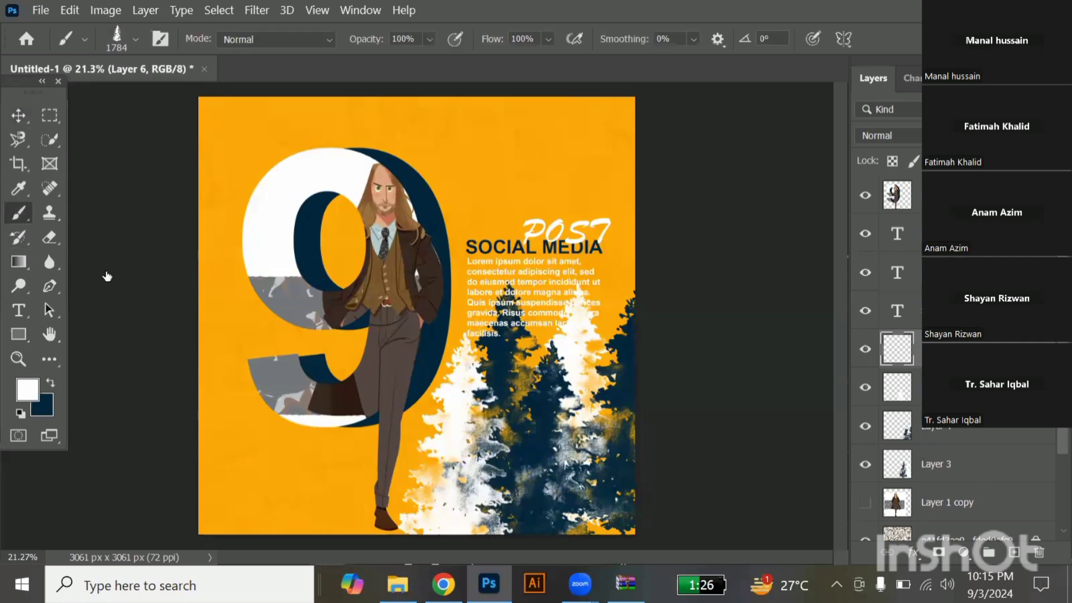
click(136, 39)
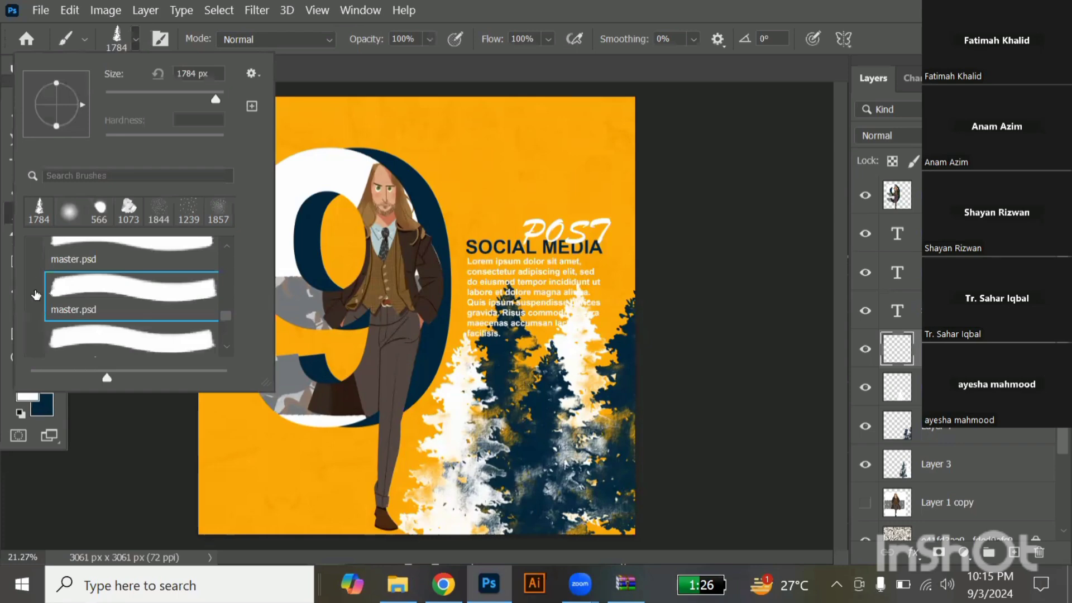
scroll(36, 301, up, 5)
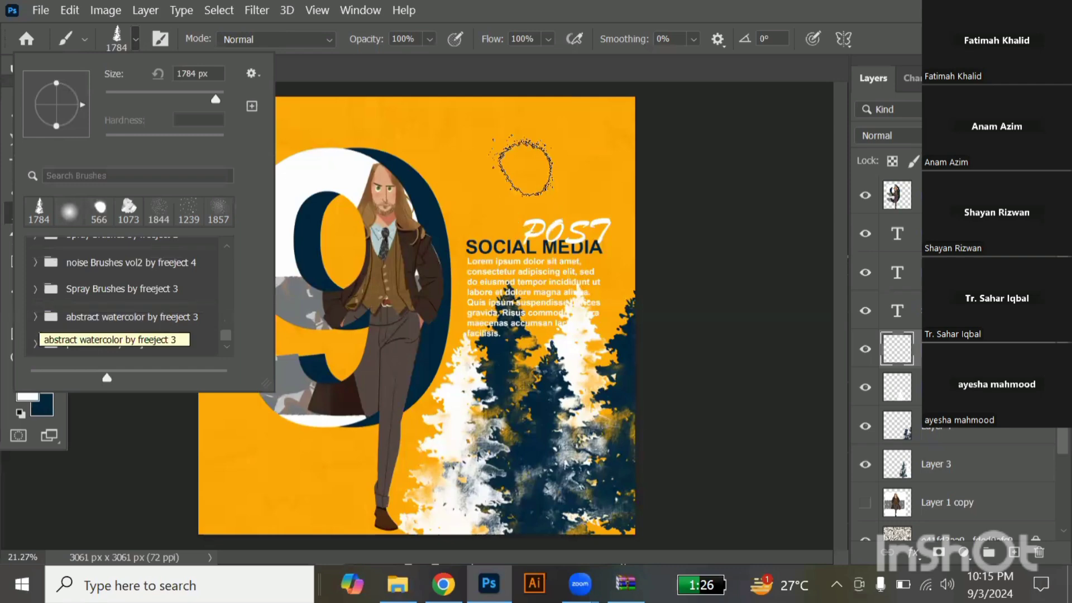
click(35, 289)
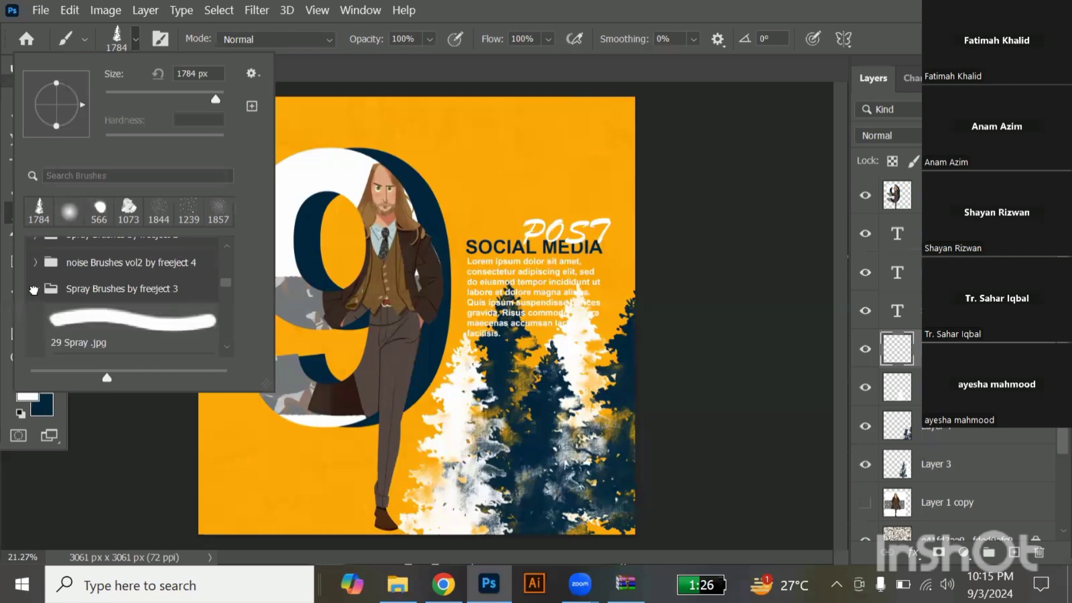
click(37, 320)
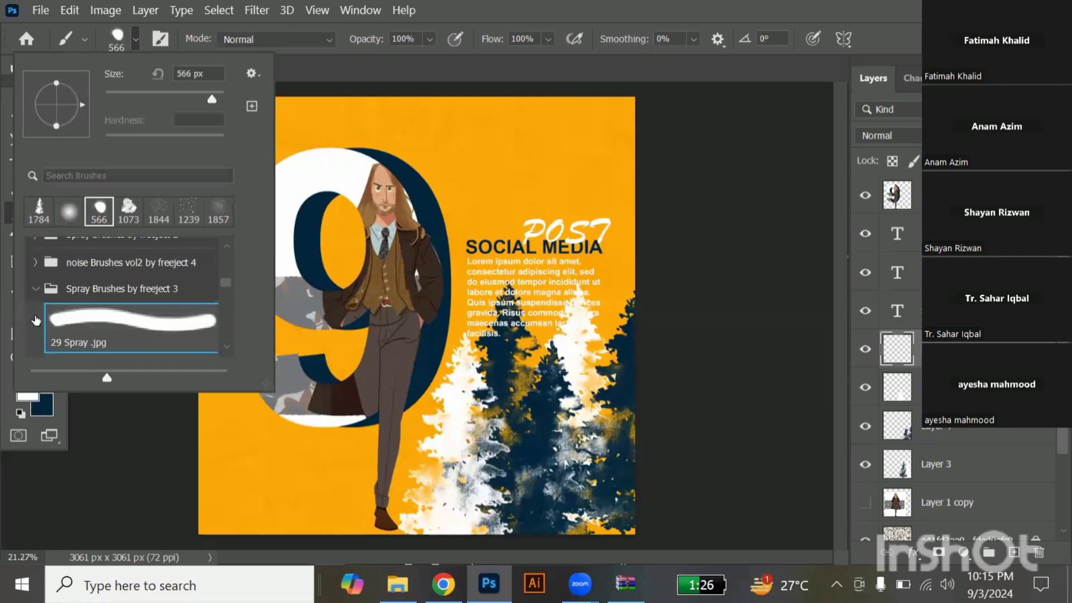
click(95, 290)
click(95, 293)
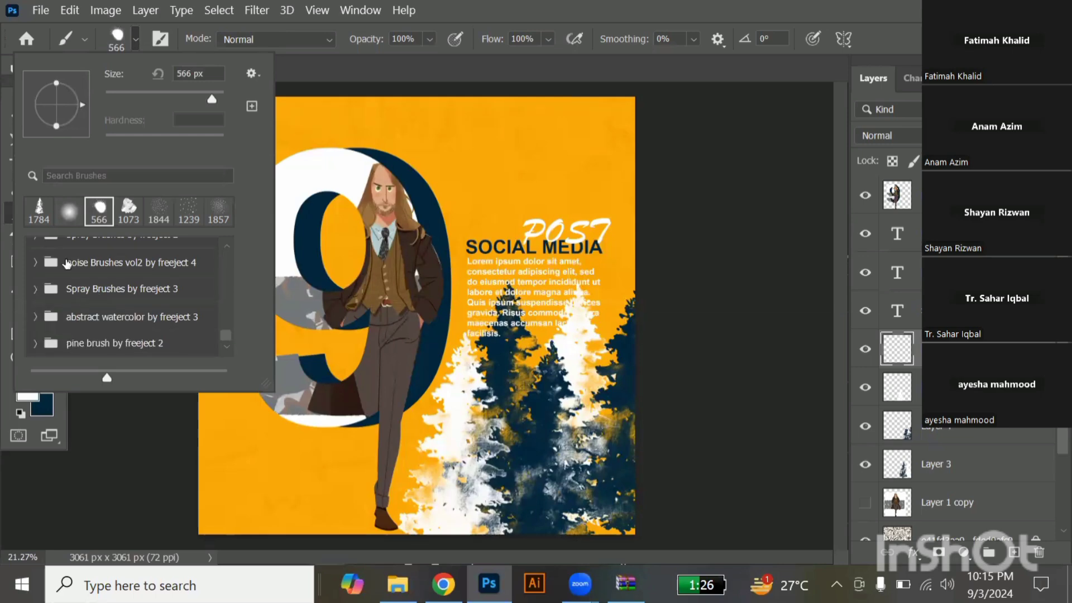
scroll(48, 263, up, 1)
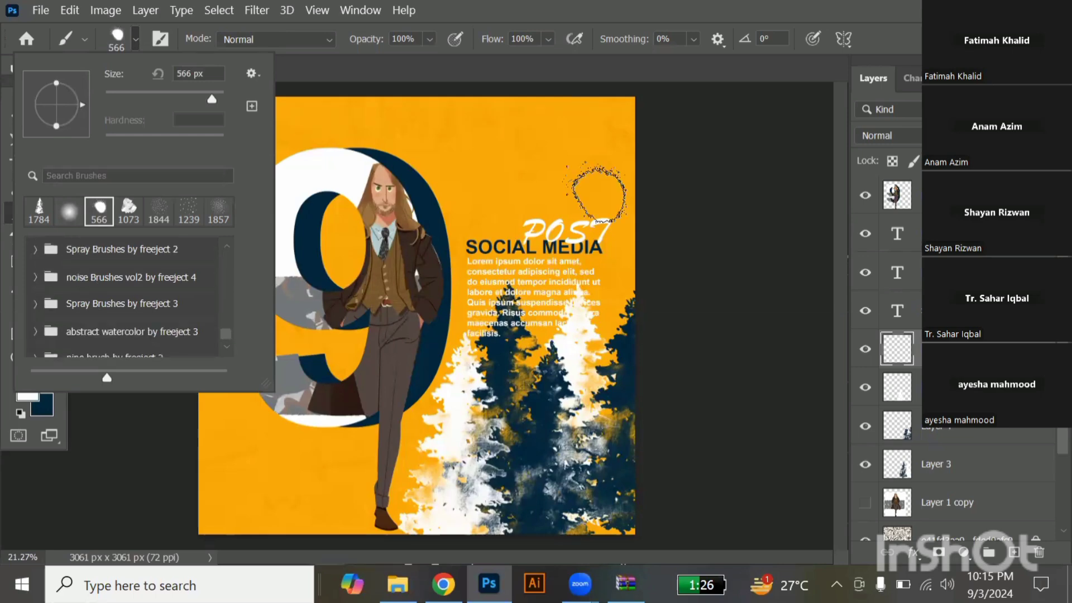
click(35, 251)
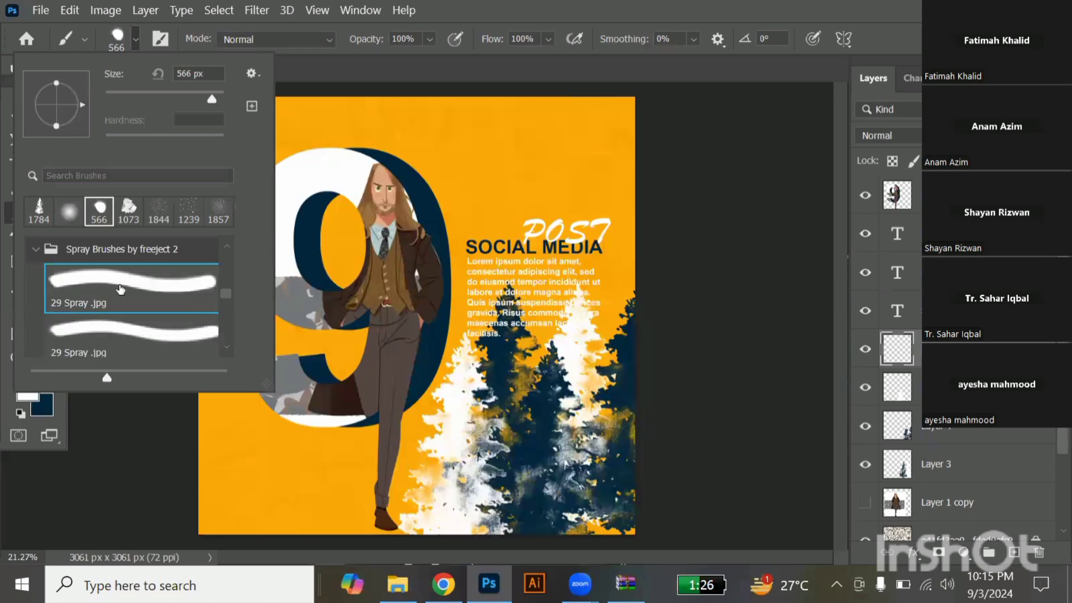
scroll(121, 289, down, 10)
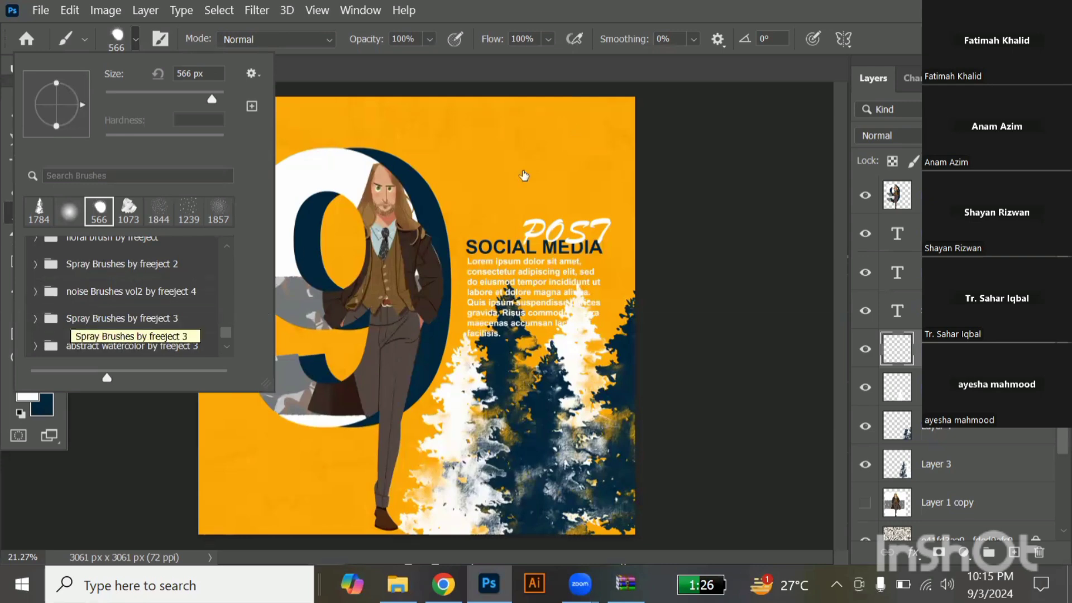
Choose the 1239 px Sampled Brush 72 noise brush and stamp navy dots around the "POST" text and the area above it.
click(189, 211)
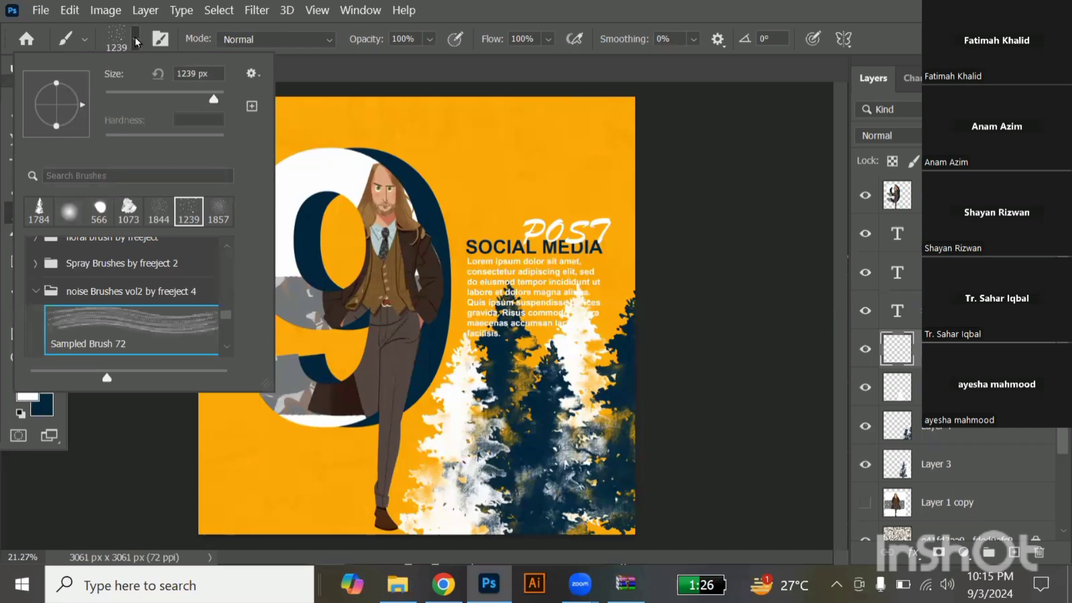
click(698, 300)
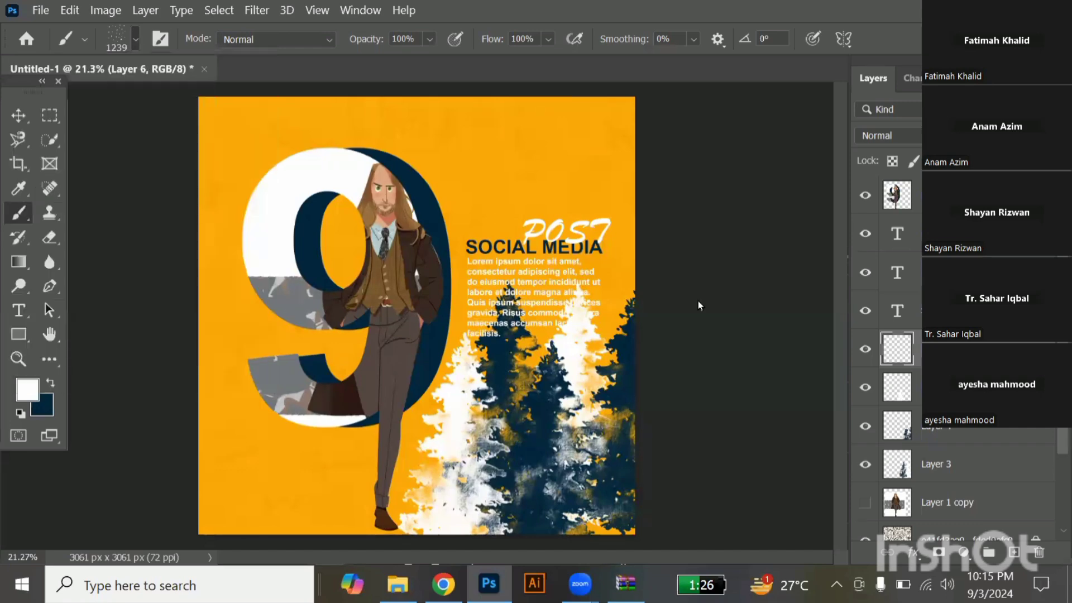
key(x)
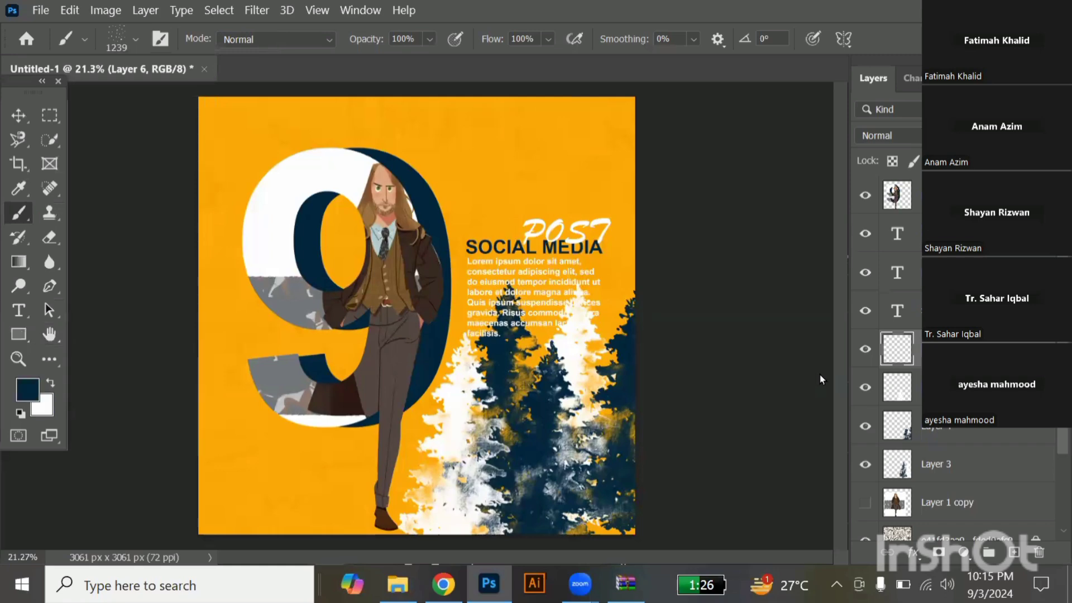
click(497, 209)
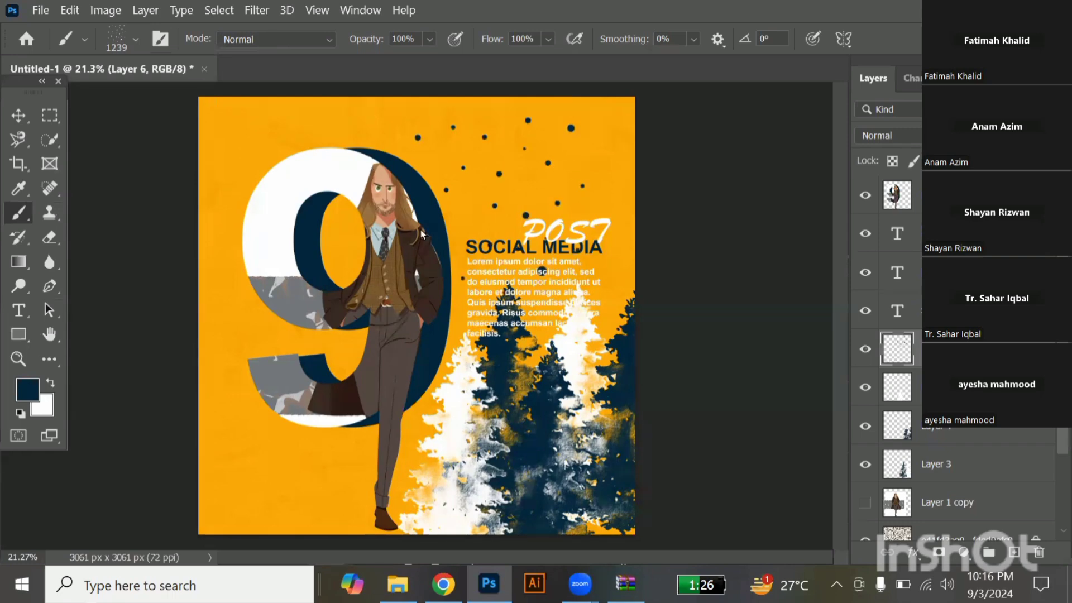
Swap to the white foreground colour, stamp white dots among the navy ones, and return to the Move tool.
key(x)
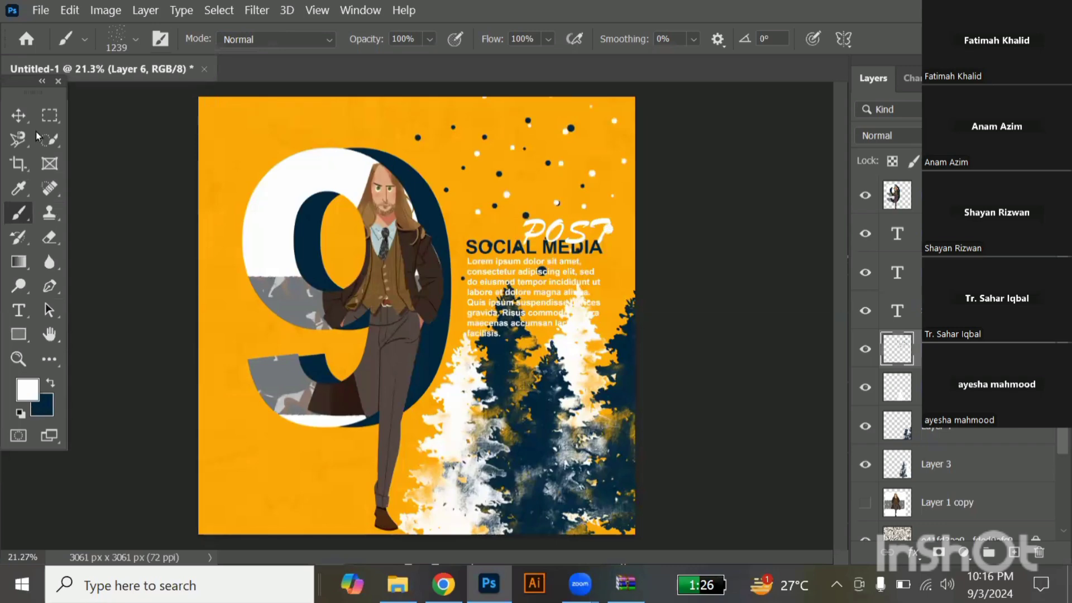
click(19, 115)
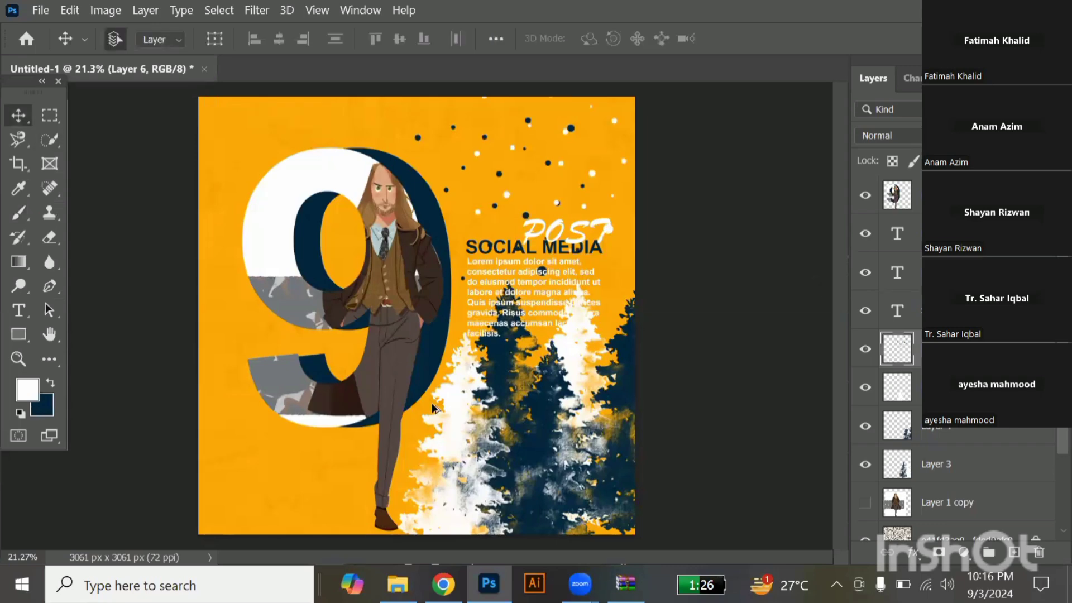
scroll(433, 405, down, 2)
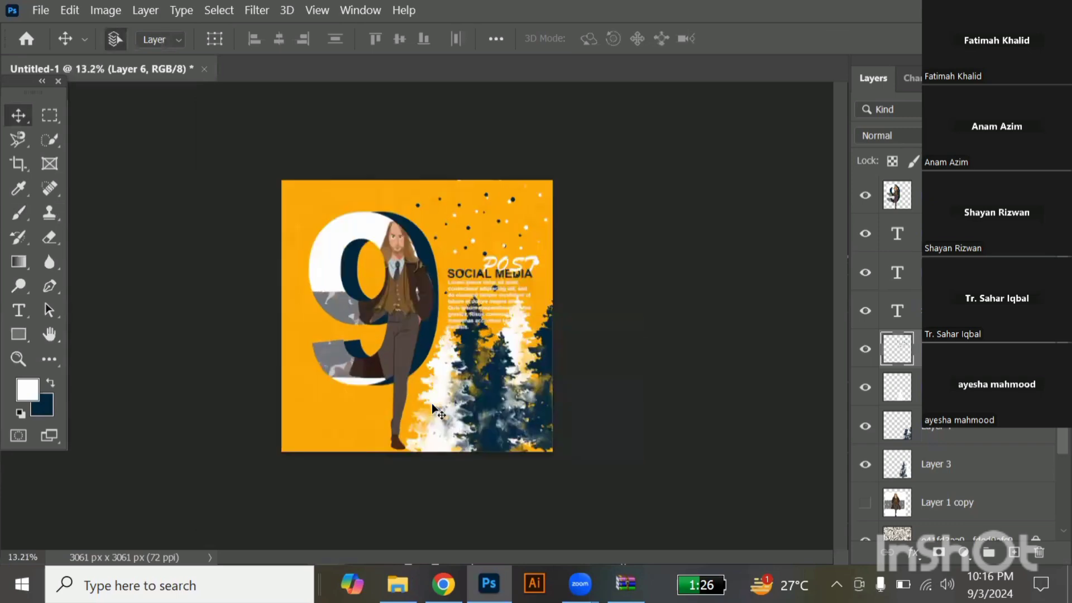